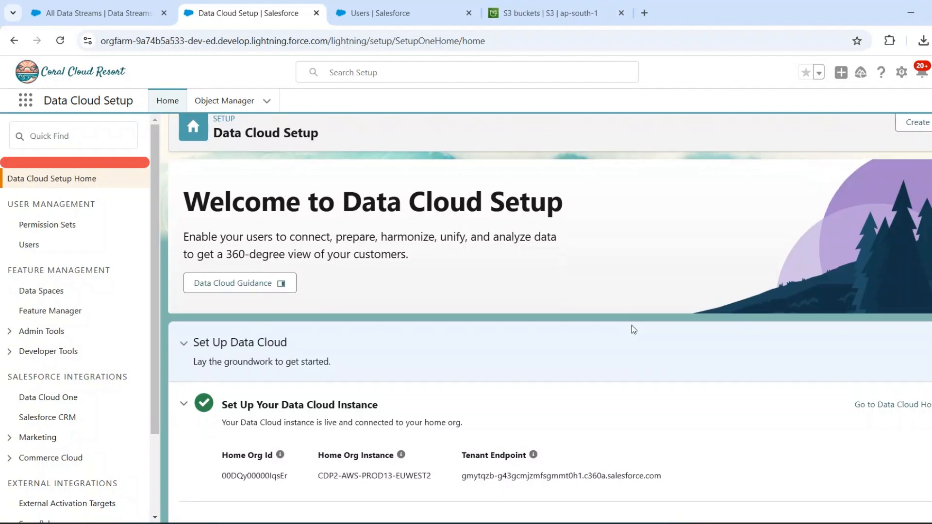
- Look over the open Data Cloud Setup home, Amazon S3 bucket list and Salesforce user detail pages
{"action": "scroll", "coordinate": [631, 325], "scroll_direction": "up", "scroll_amount": 3}
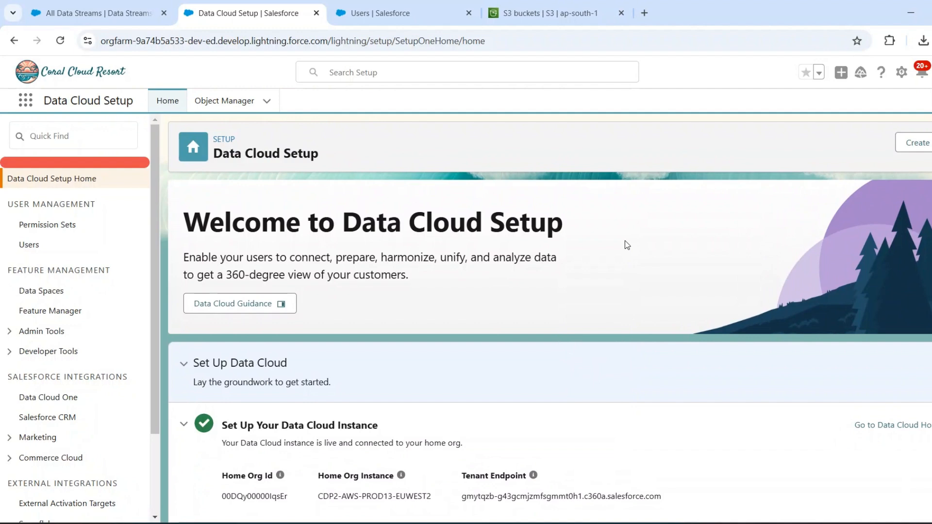
{"action": "left_click", "coordinate": [542, 11]}
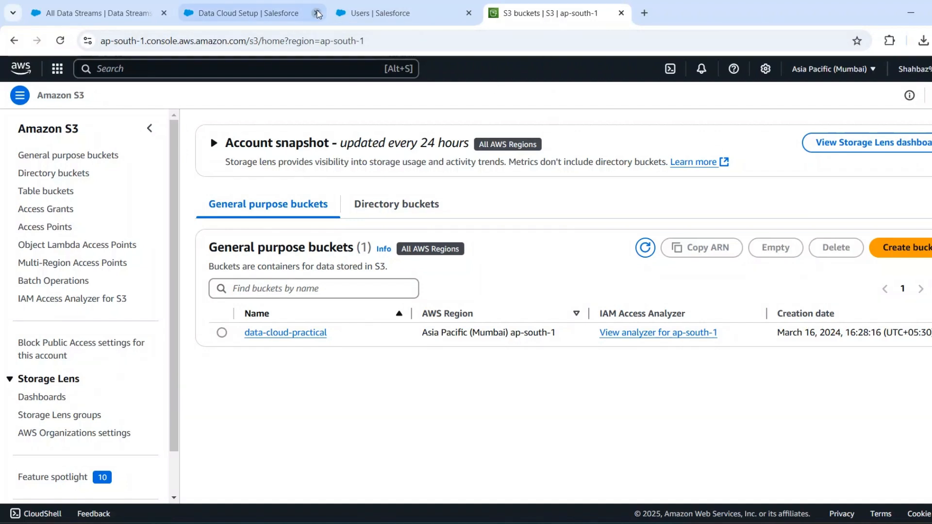
{"action": "left_click", "coordinate": [260, 14]}
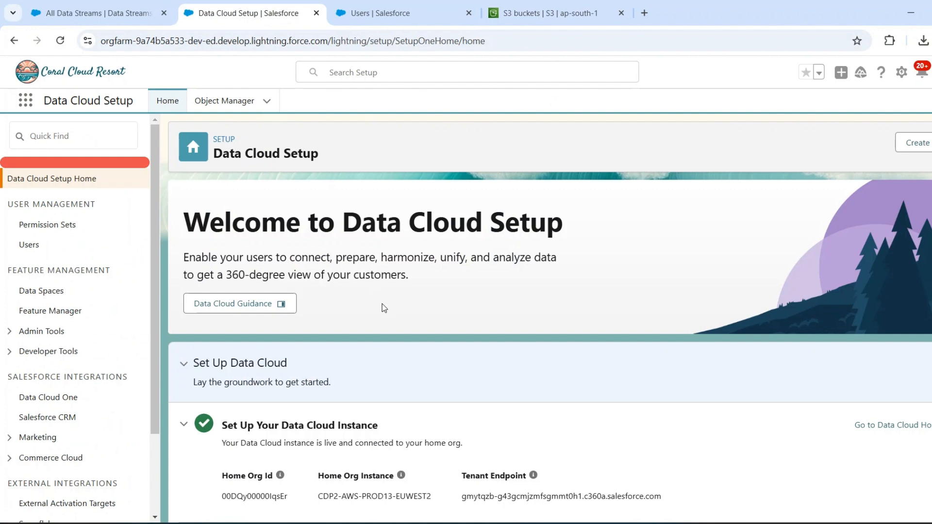
{"action": "scroll", "coordinate": [382, 306], "scroll_direction": "down", "scroll_amount": 3}
{"action": "scroll", "coordinate": [383, 307], "scroll_direction": "up", "scroll_amount": 3}
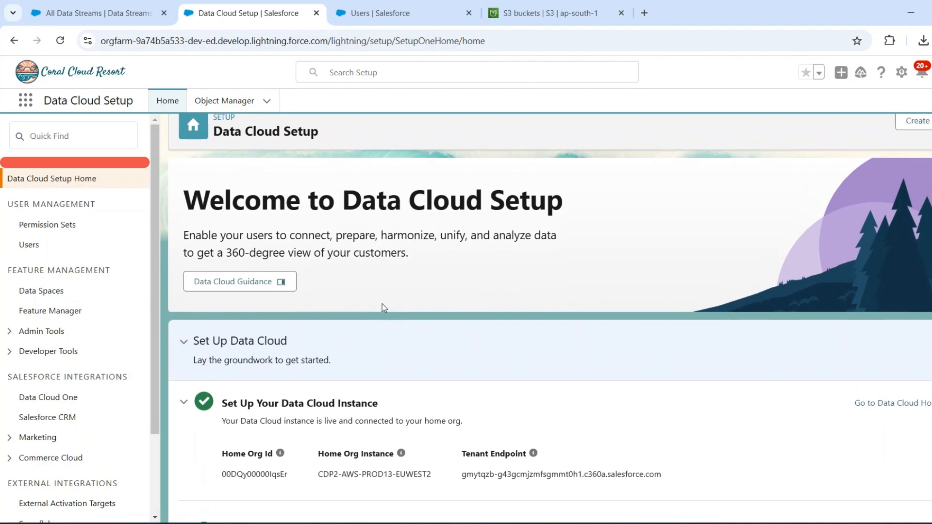
{"action": "scroll", "coordinate": [383, 307], "scroll_direction": "down", "scroll_amount": 1}
{"action": "scroll", "coordinate": [383, 303], "scroll_direction": "up", "scroll_amount": 1}
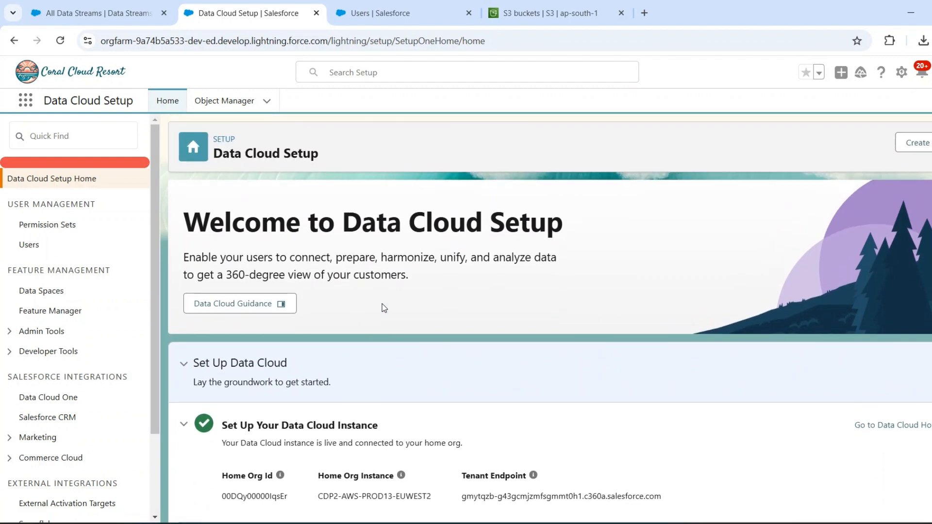
{"action": "left_click", "coordinate": [383, 14]}
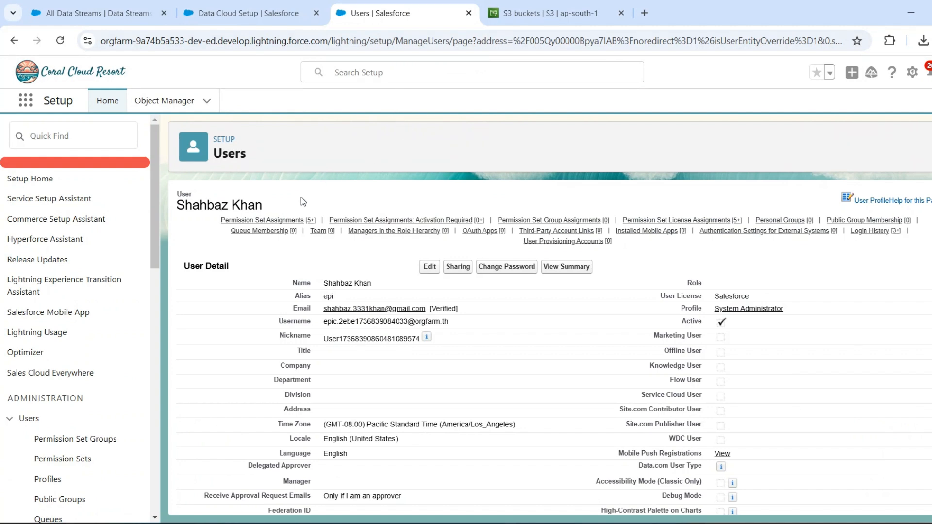
{"action": "mouse_move", "coordinate": [275, 224]}
{"action": "left_click", "coordinate": [245, 17]}
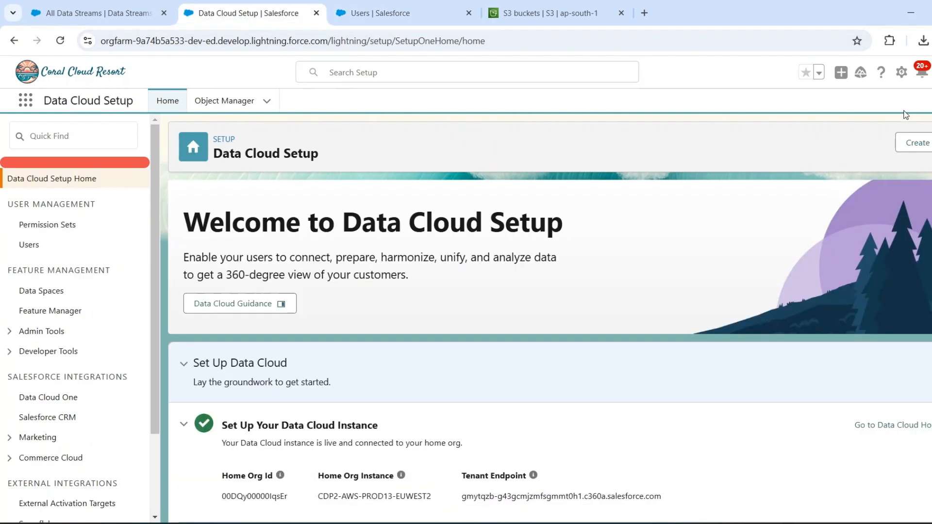
- Check the Data Cloud Setup entry among the setup options and review the Set Up Data Cloud checklist on its home page
{"action": "left_click", "coordinate": [901, 74]}
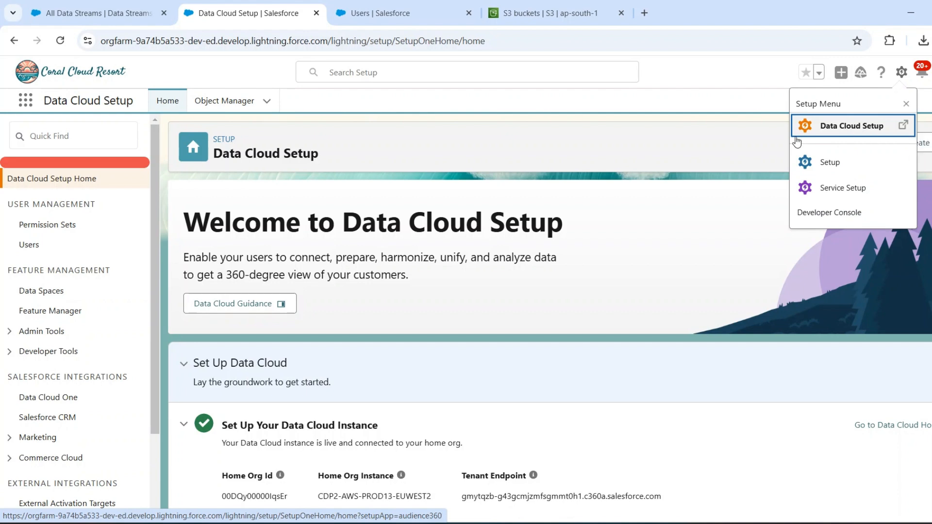
{"action": "left_click", "coordinate": [448, 166]}
{"action": "scroll", "coordinate": [383, 363], "scroll_direction": "down", "scroll_amount": 4}
{"action": "scroll", "coordinate": [385, 364], "scroll_direction": "up", "scroll_amount": 3}
{"action": "scroll", "coordinate": [386, 364], "scroll_direction": "down", "scroll_amount": 2}
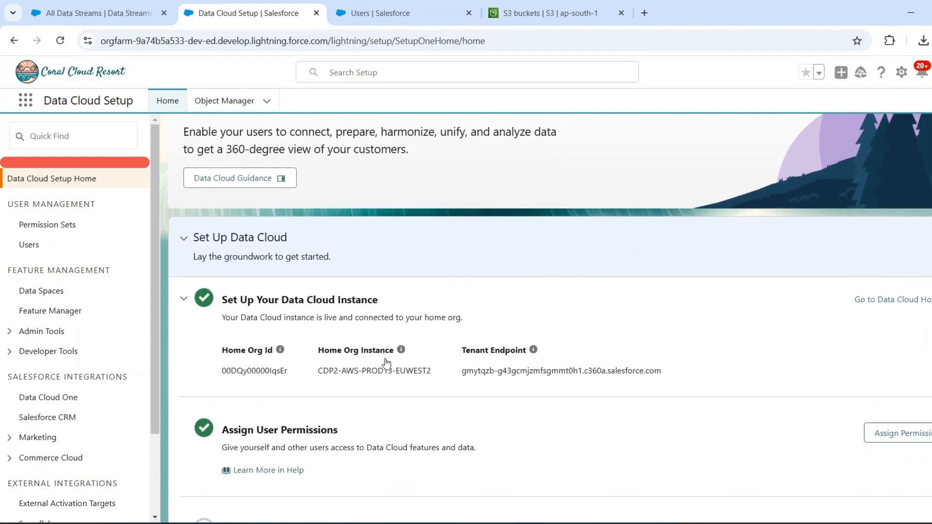
{"action": "scroll", "coordinate": [385, 363], "scroll_direction": "down", "scroll_amount": 1}
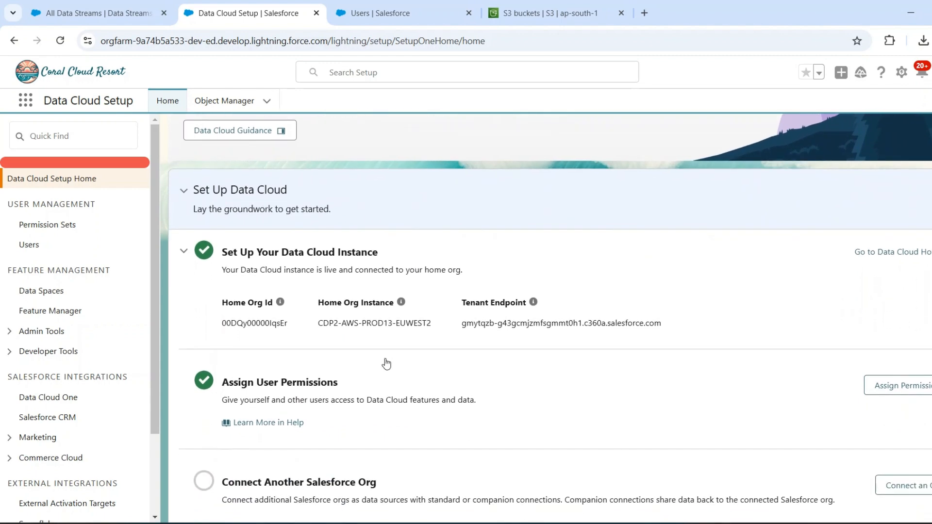
{"action": "scroll", "coordinate": [386, 363], "scroll_direction": "down", "scroll_amount": 2}
{"action": "scroll", "coordinate": [386, 363], "scroll_direction": "up", "scroll_amount": 6}
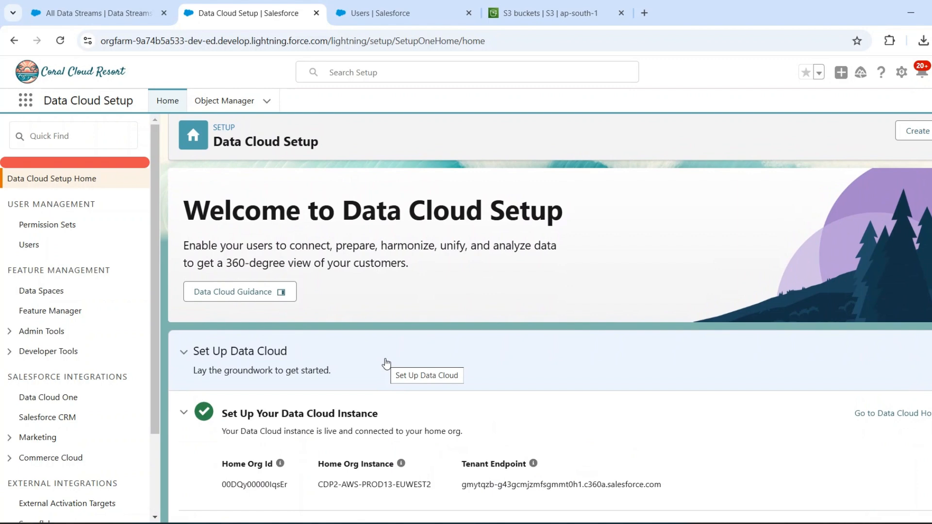
{"action": "scroll", "coordinate": [385, 363], "scroll_direction": "down", "scroll_amount": 3}
{"action": "scroll", "coordinate": [313, 332], "scroll_direction": "up", "scroll_amount": 4}
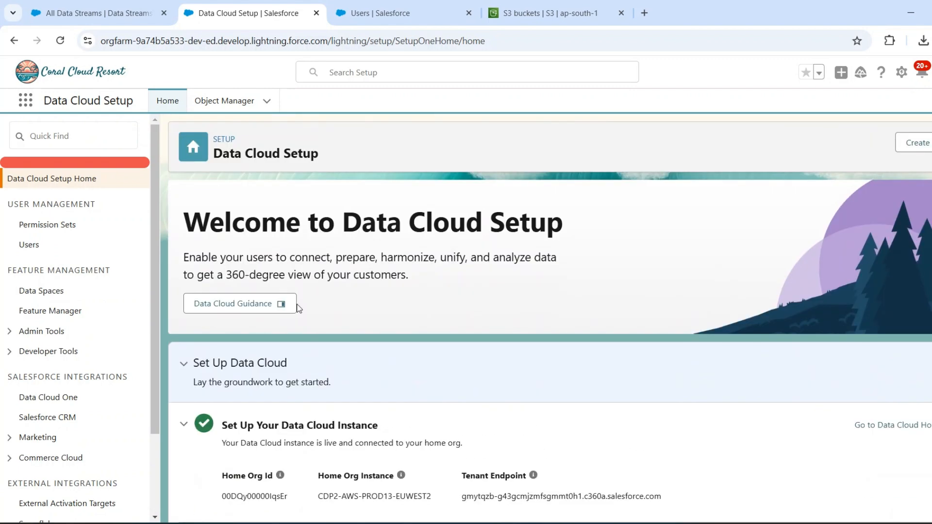
- From the All Data Streams page, search the App Launcher for "Data C" to locate the Data Cloud app, and close the launcher
{"action": "left_click", "coordinate": [106, 12]}
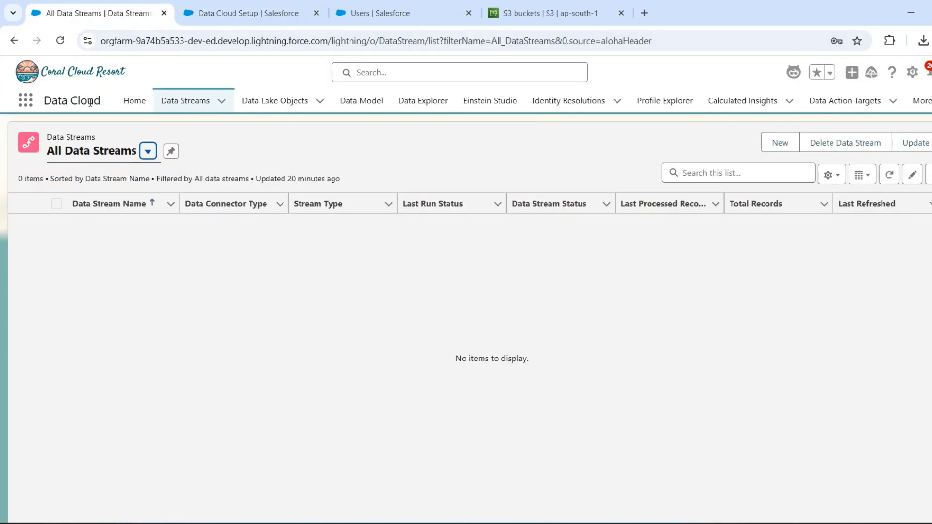
{"action": "left_click", "coordinate": [26, 101]}
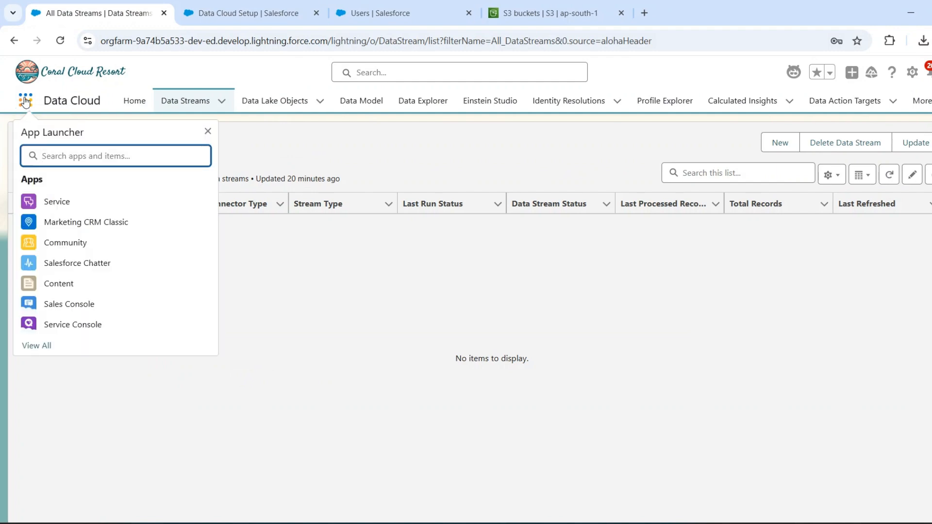
{"action": "type", "text": "Data C"}
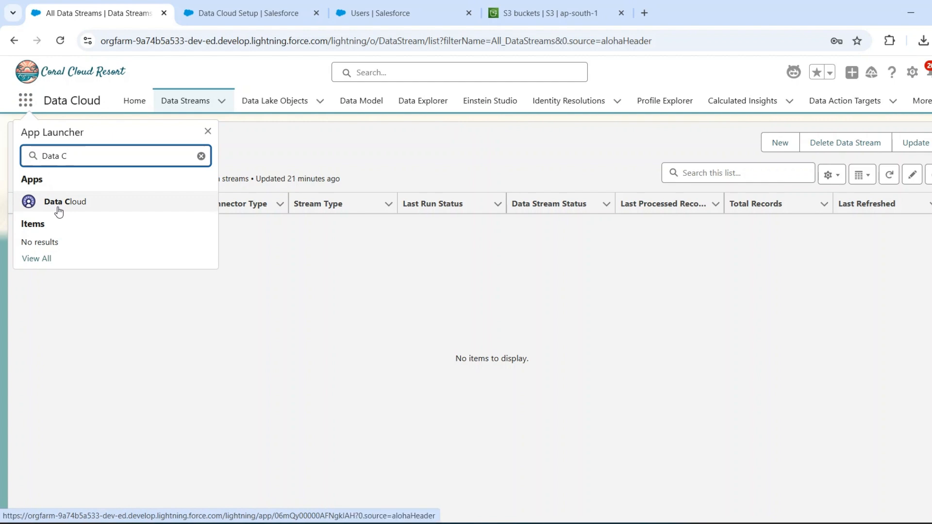
{"action": "left_click", "coordinate": [207, 131]}
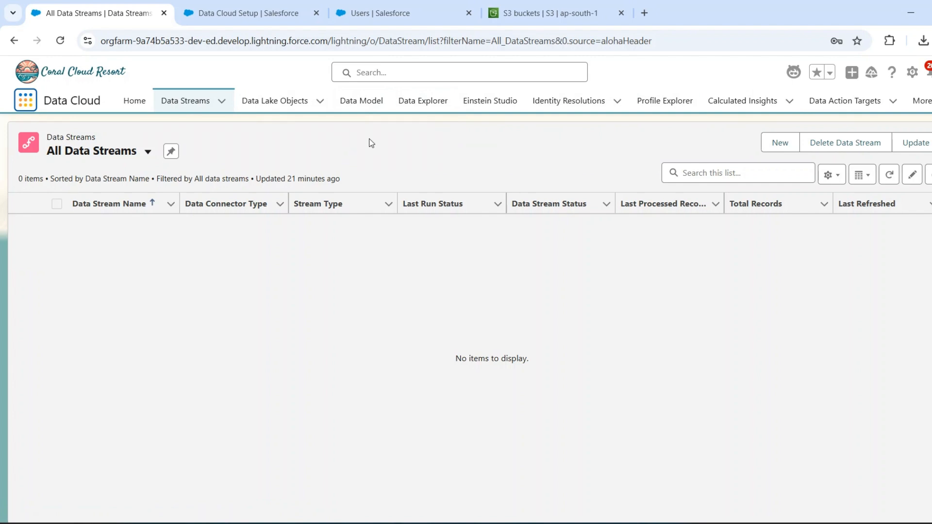
{"action": "left_click", "coordinate": [270, 19]}
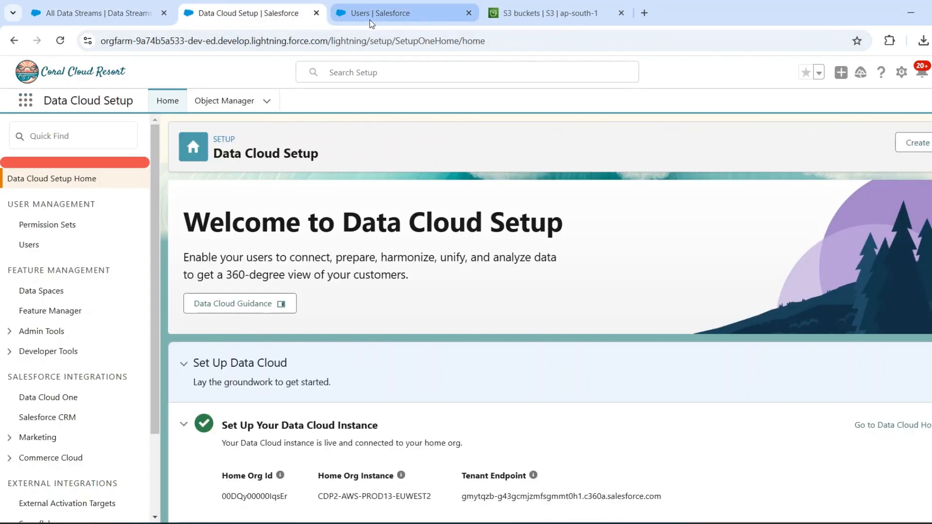
{"action": "left_click", "coordinate": [377, 18]}
{"action": "left_click", "coordinate": [275, 15]}
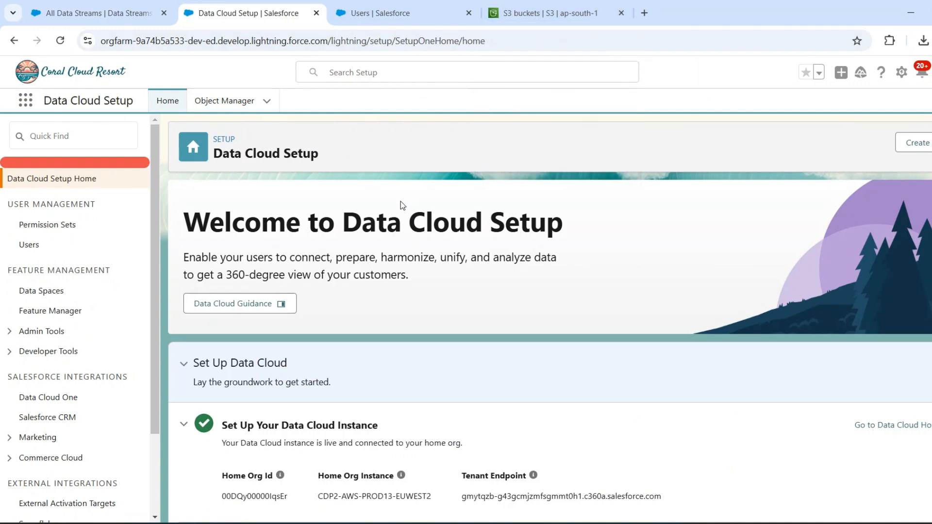
- In the AWS console, open S3 and browse to the resort-booking-data folder in the data-cloud-practical bucket
{"action": "left_click", "coordinate": [553, 14]}
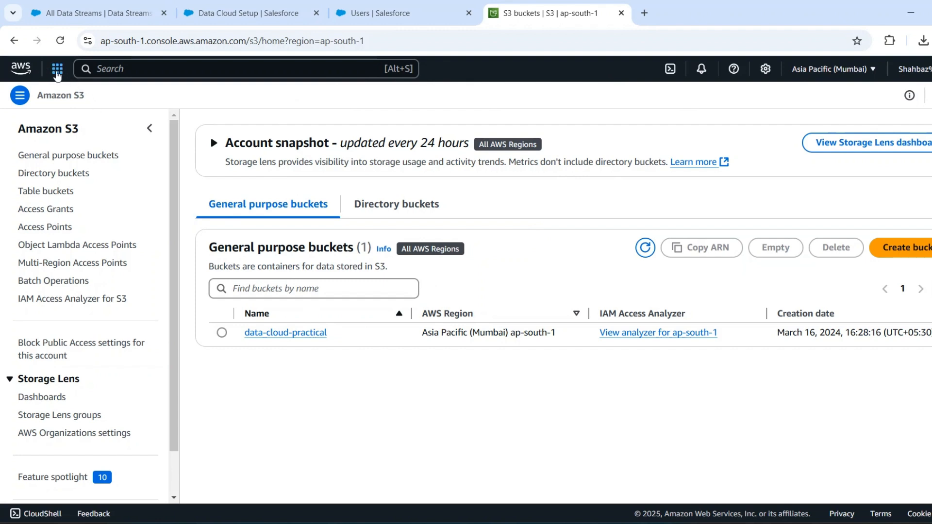
{"action": "left_click", "coordinate": [58, 71]}
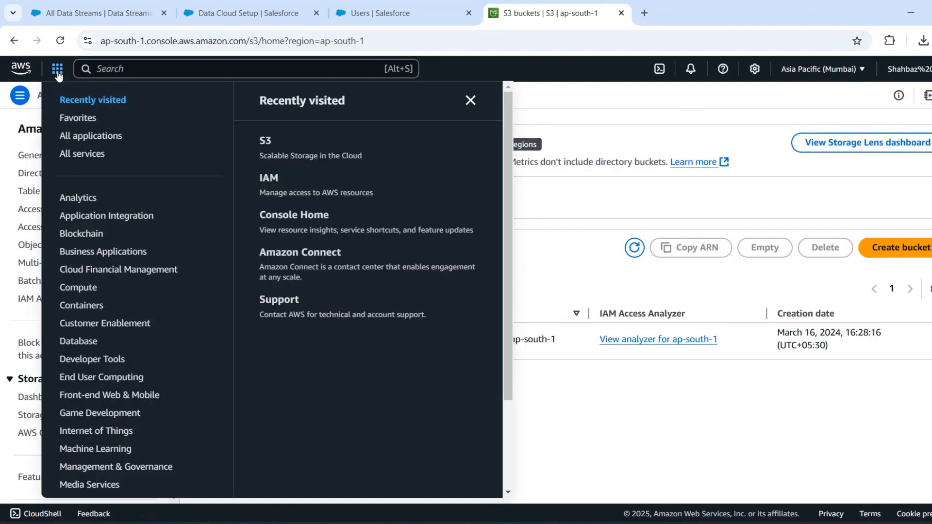
{"action": "left_click", "coordinate": [274, 151]}
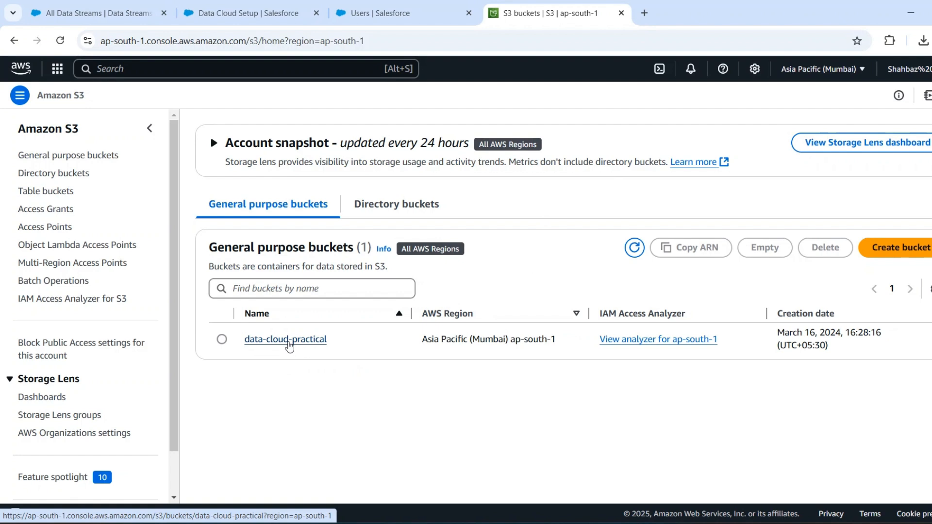
{"action": "left_click", "coordinate": [289, 346]}
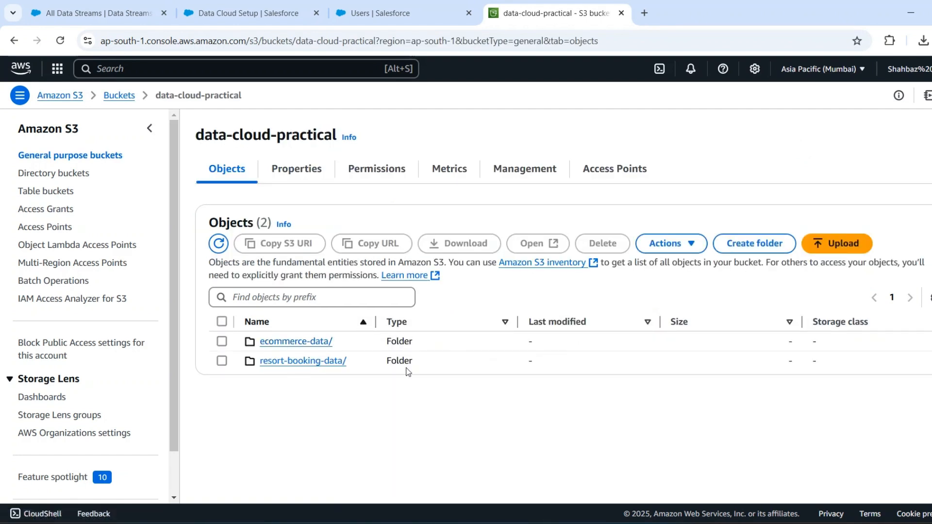
{"action": "left_click", "coordinate": [311, 364]}
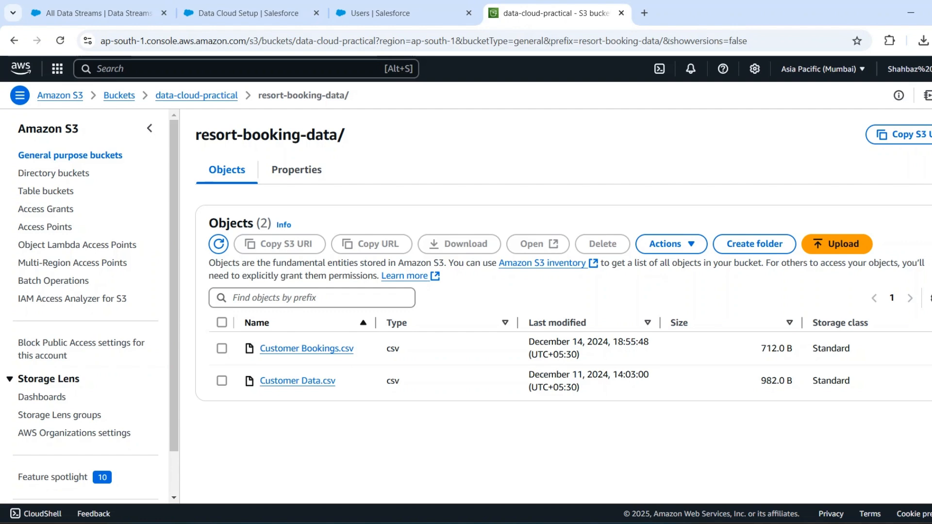
- Switch to Excel and view the customer records in the Customer Data (1) workbook
{"action": "mouse_move", "coordinate": [670, 522]}
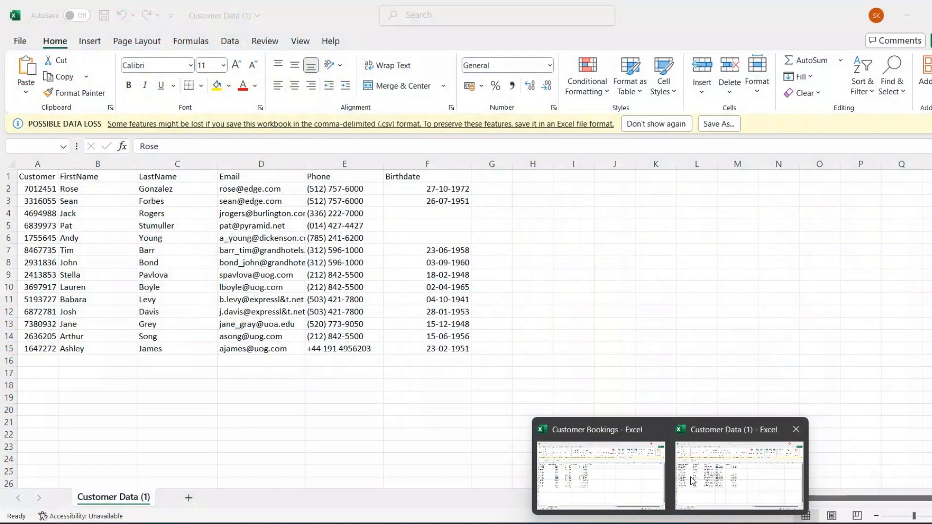
{"action": "left_click", "coordinate": [691, 476]}
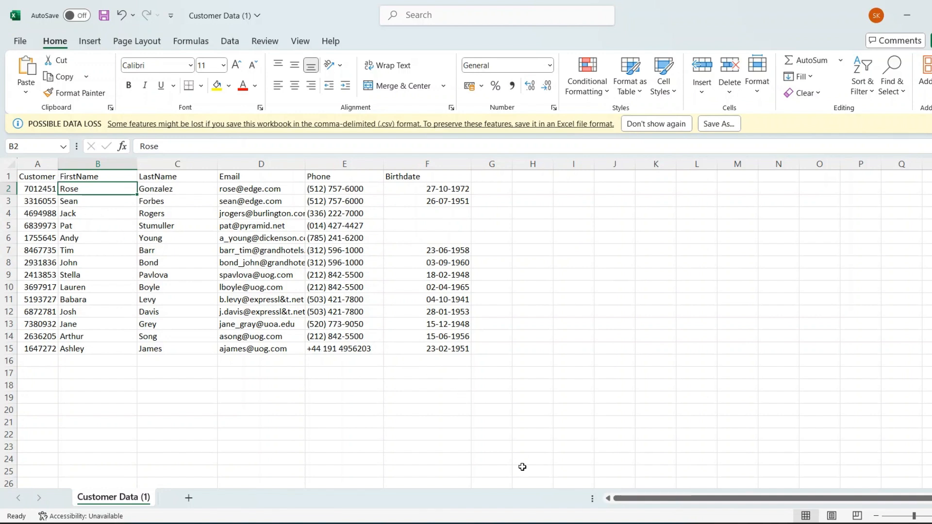
{"action": "mouse_move", "coordinate": [529, 523]}
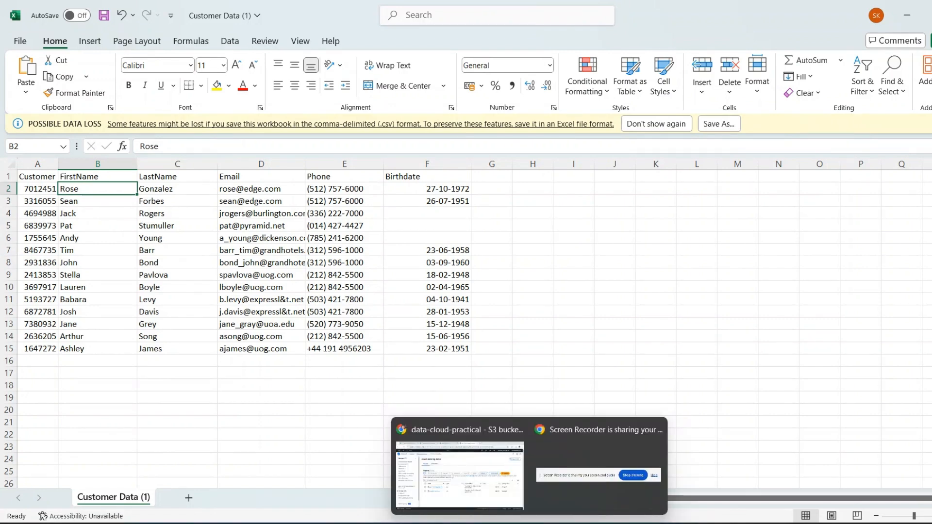
- Examine the customer reference, check-in, check-out and payment mode columns in the Customer Bookings workbook, and return to the S3 folder in Chrome
{"action": "mouse_move", "coordinate": [670, 522]}
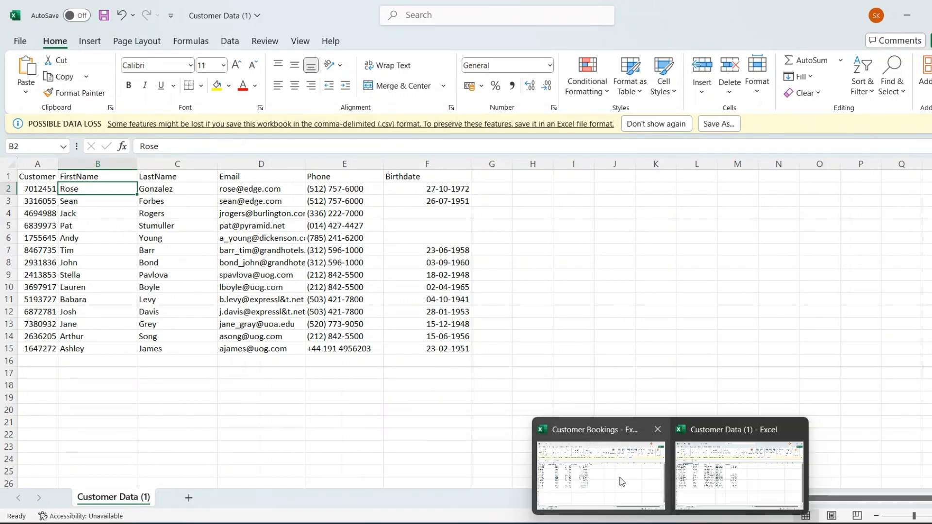
{"action": "left_click", "coordinate": [604, 477]}
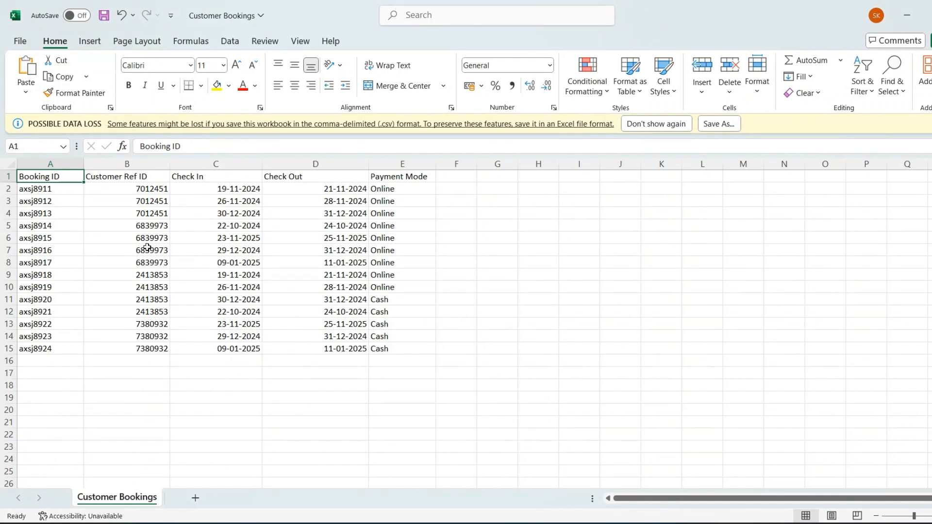
{"action": "left_click", "coordinate": [159, 200]}
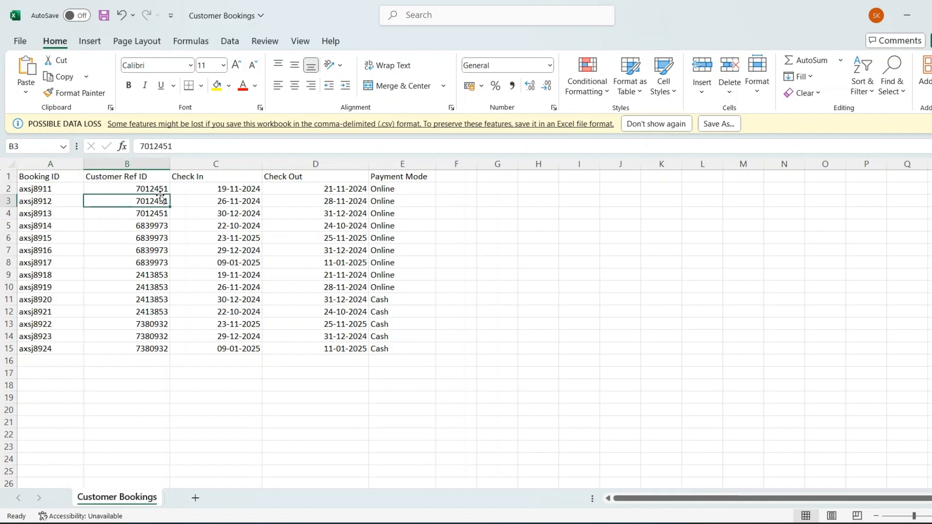
{"action": "left_click", "coordinate": [241, 191]}
{"action": "left_click", "coordinate": [325, 193]}
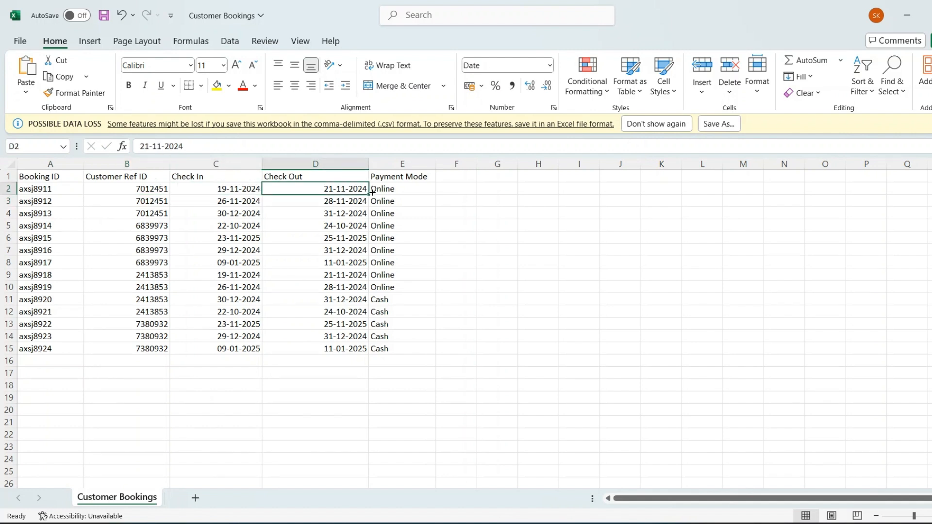
{"action": "left_click", "coordinate": [406, 190]}
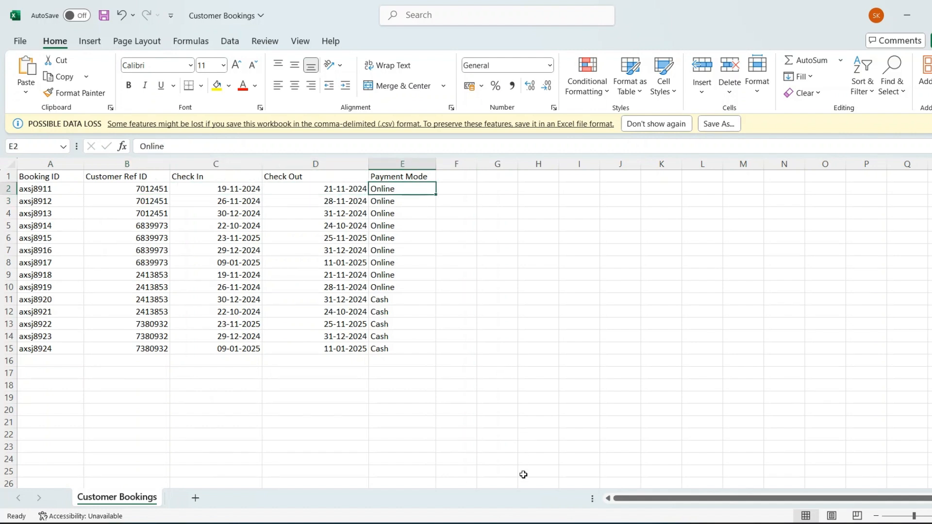
{"action": "mouse_move", "coordinate": [528, 522]}
{"action": "left_click", "coordinate": [483, 488]}
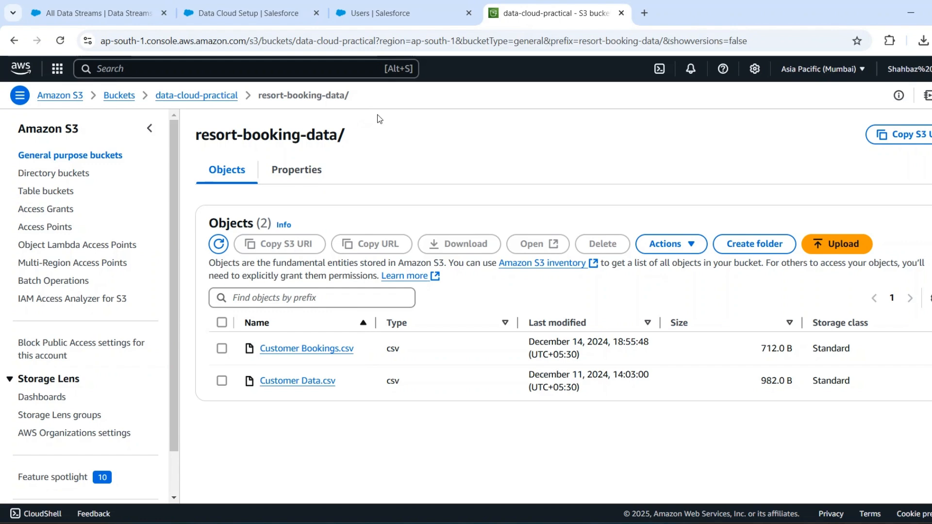
- In Salesforce Setup, search Quick Find for "Other Co" and open the Other Connectors page
{"action": "left_click", "coordinate": [124, 16]}
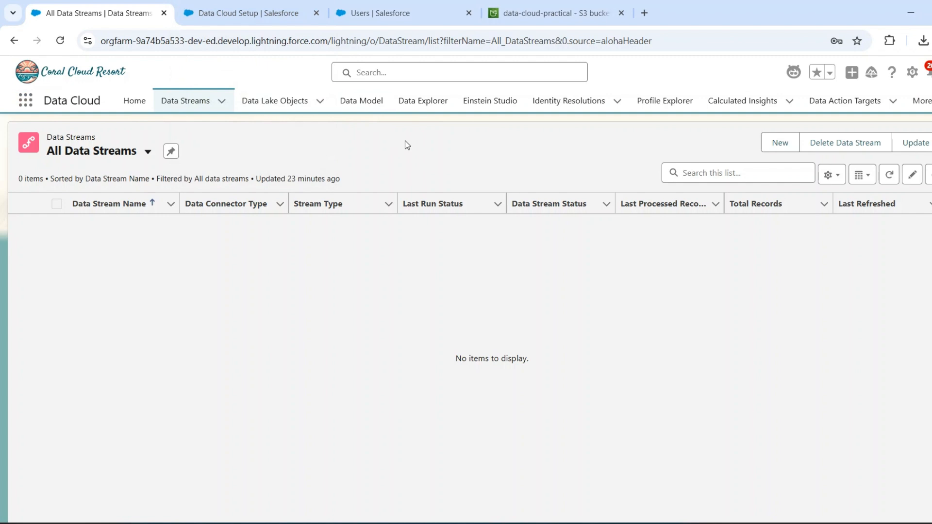
{"action": "left_click", "coordinate": [391, 15]}
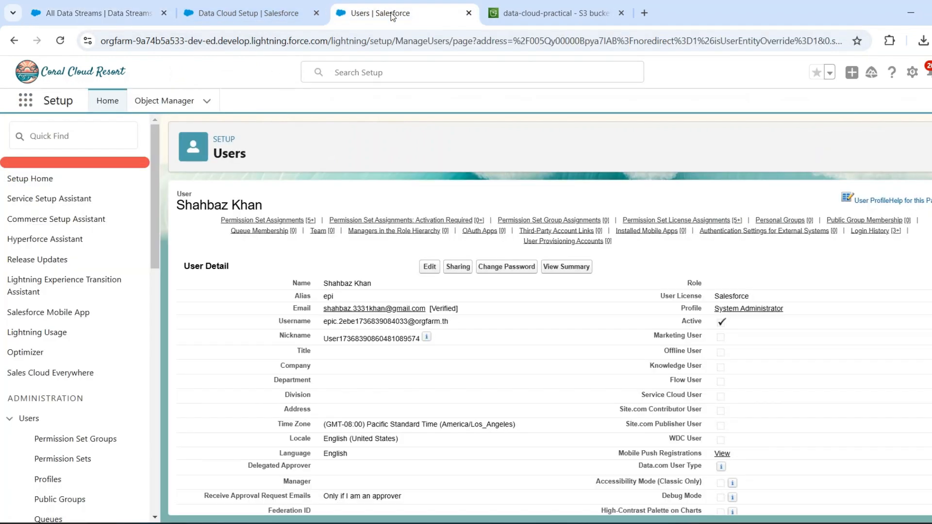
{"action": "left_click", "coordinate": [95, 127]}
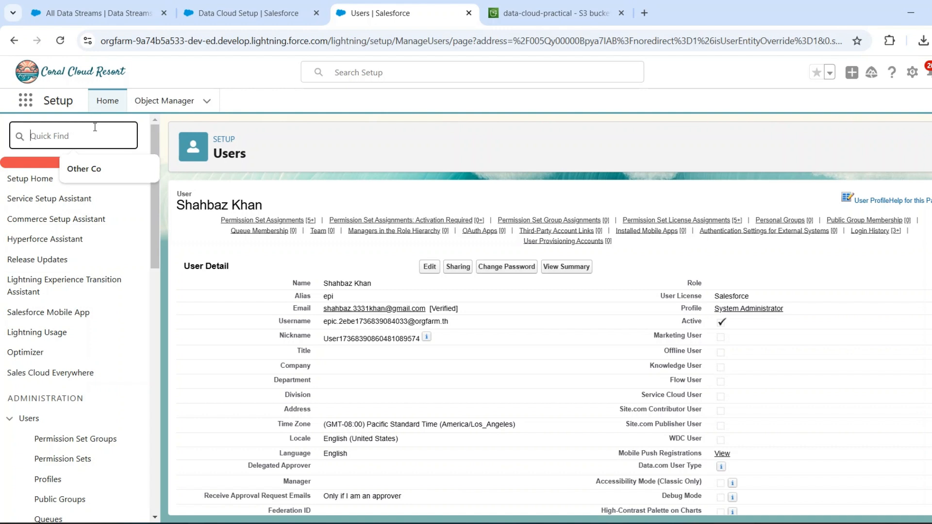
{"action": "left_click", "coordinate": [87, 168]}
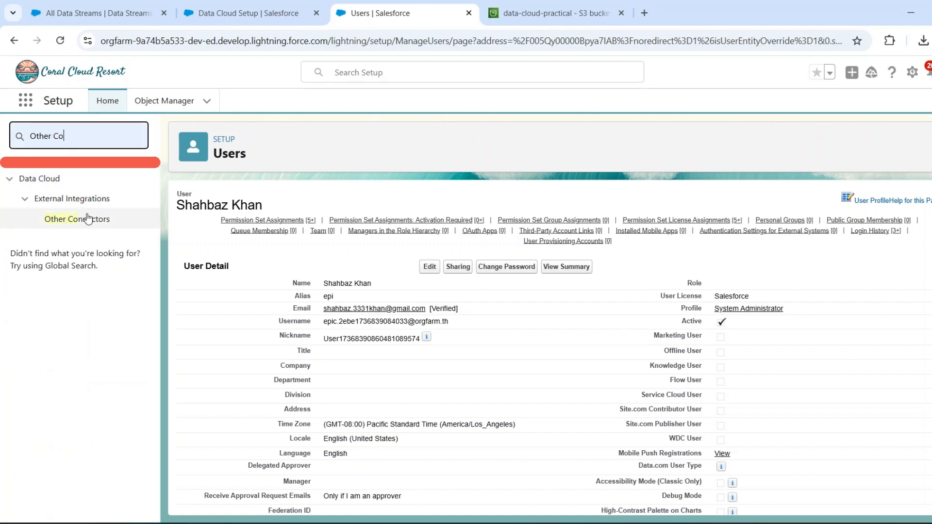
{"action": "left_click", "coordinate": [88, 219]}
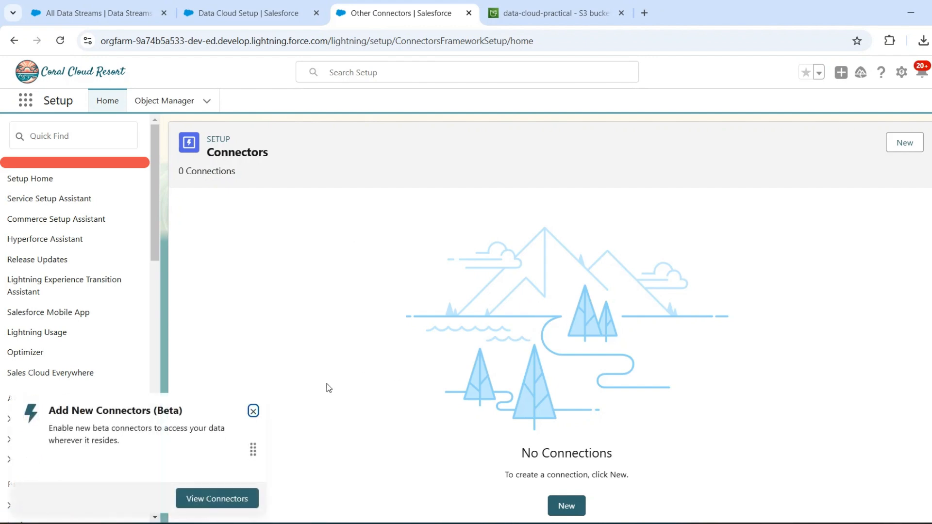
- Dismiss the beta connectors notice, start a new Amazon S3 source connection and name it "Amazon S3"
{"action": "left_click", "coordinate": [253, 411]}
{"action": "left_click", "coordinate": [563, 505]}
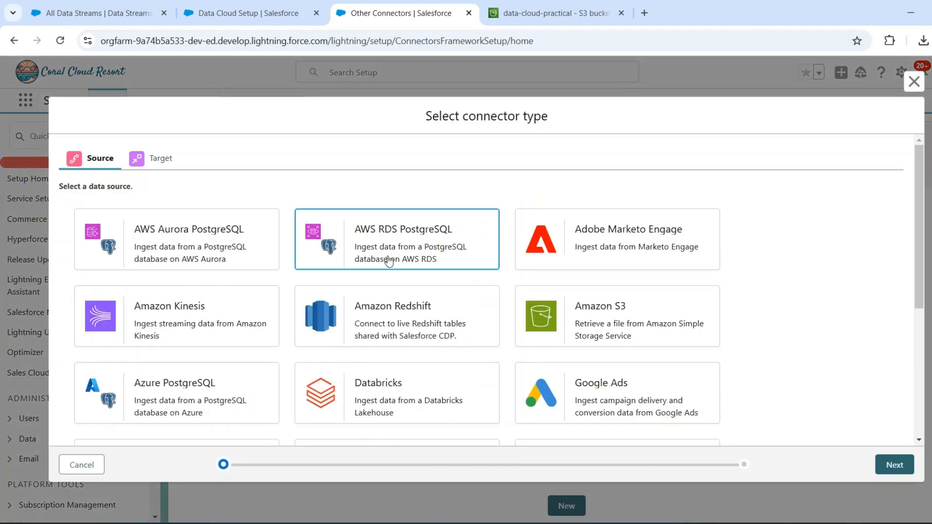
{"action": "scroll", "coordinate": [388, 262], "scroll_direction": "down", "scroll_amount": 1}
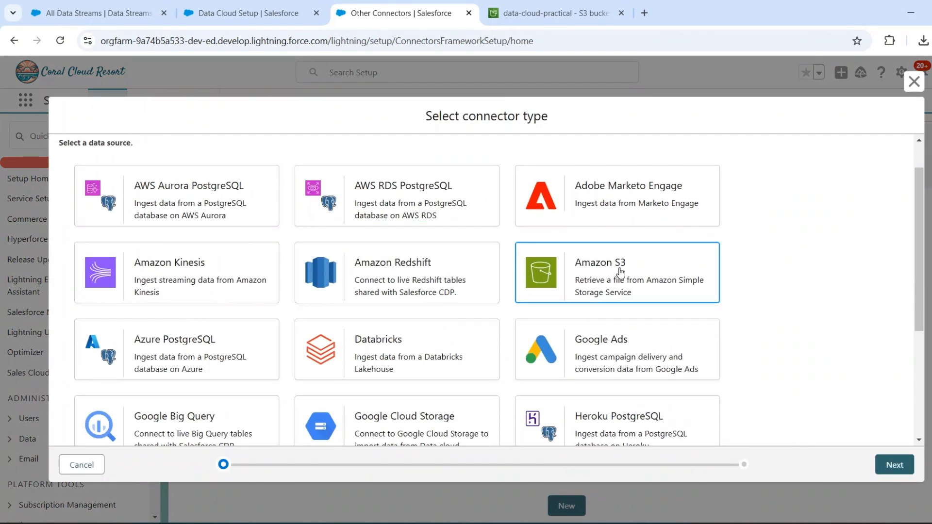
{"action": "left_click", "coordinate": [593, 273]}
{"action": "left_click", "coordinate": [895, 464]}
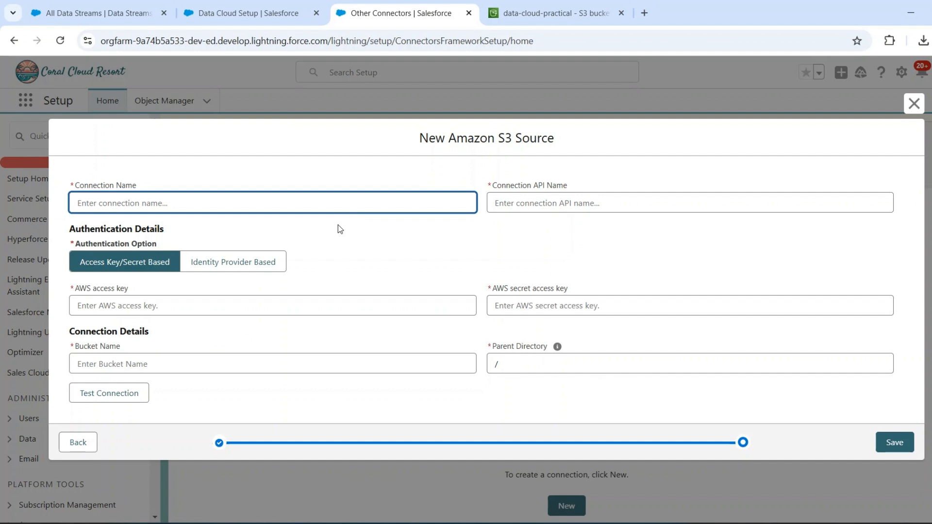
{"action": "left_click", "coordinate": [205, 202]}
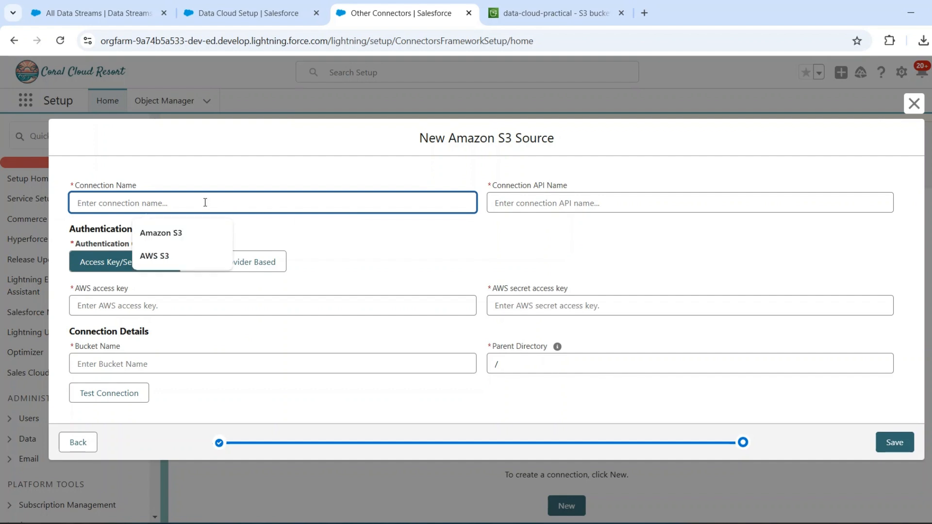
{"action": "left_click", "coordinate": [171, 232]}
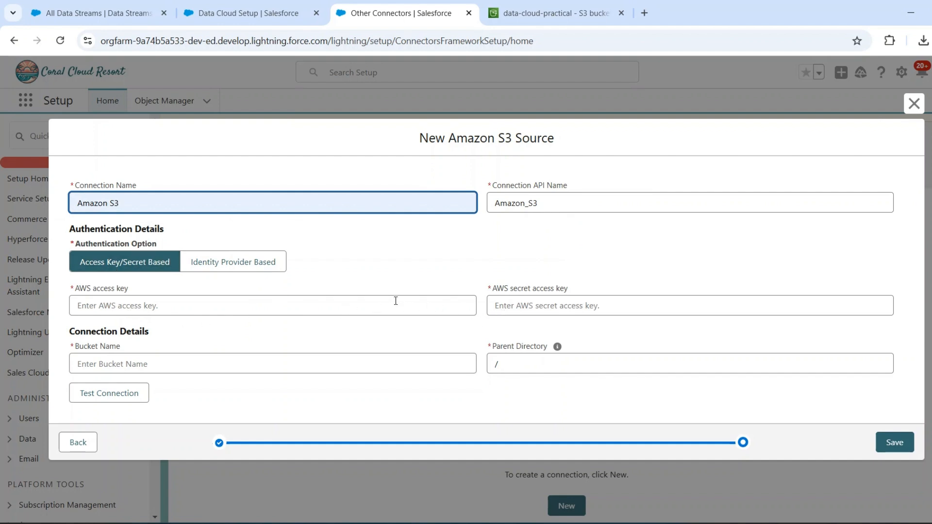
- Duplicate the S3 folder tab and check where the AWS account options offer Security credentials
{"action": "left_click", "coordinate": [548, 13]}
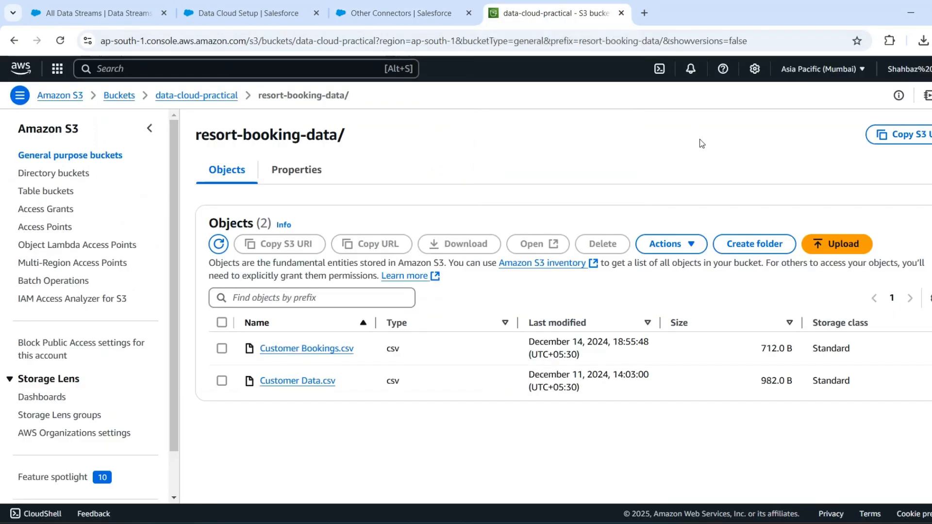
{"action": "right_click", "coordinate": [598, 18]}
{"action": "left_click", "coordinate": [646, 138]}
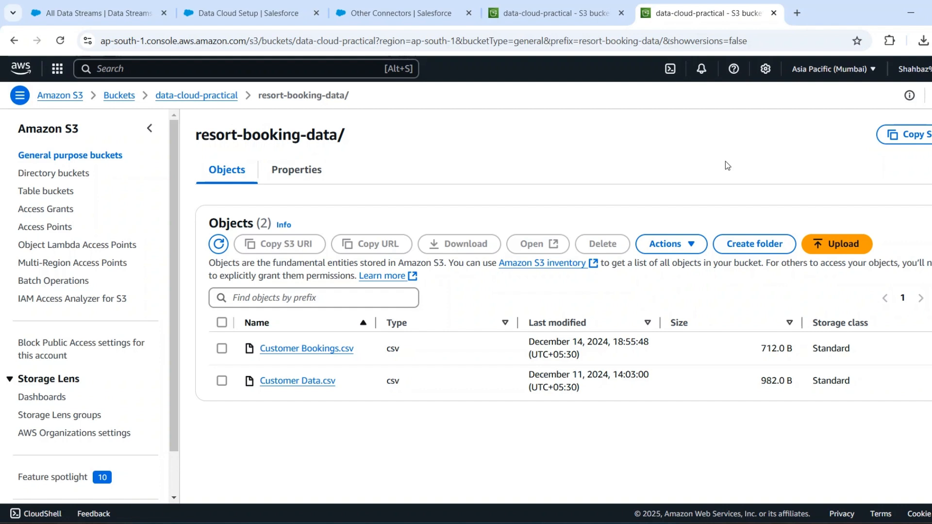
{"action": "left_click", "coordinate": [920, 68]}
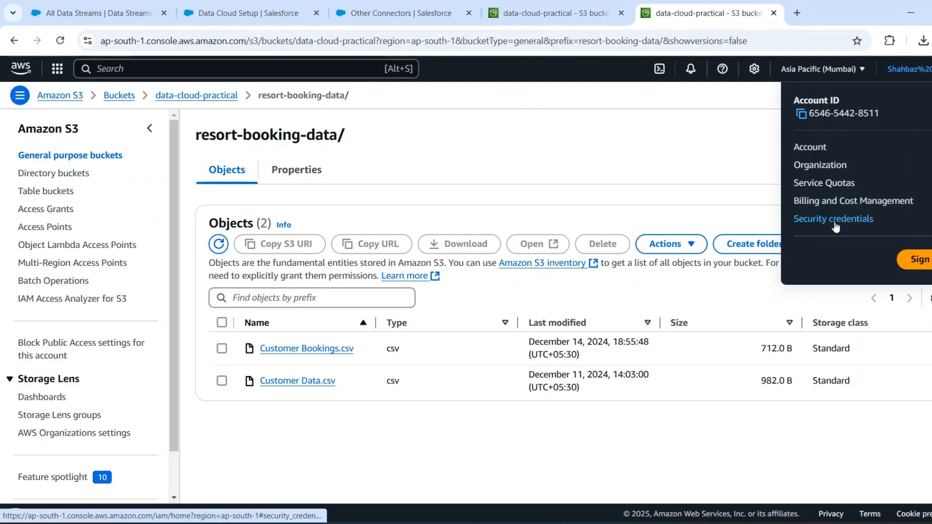
{"action": "left_click", "coordinate": [612, 205]}
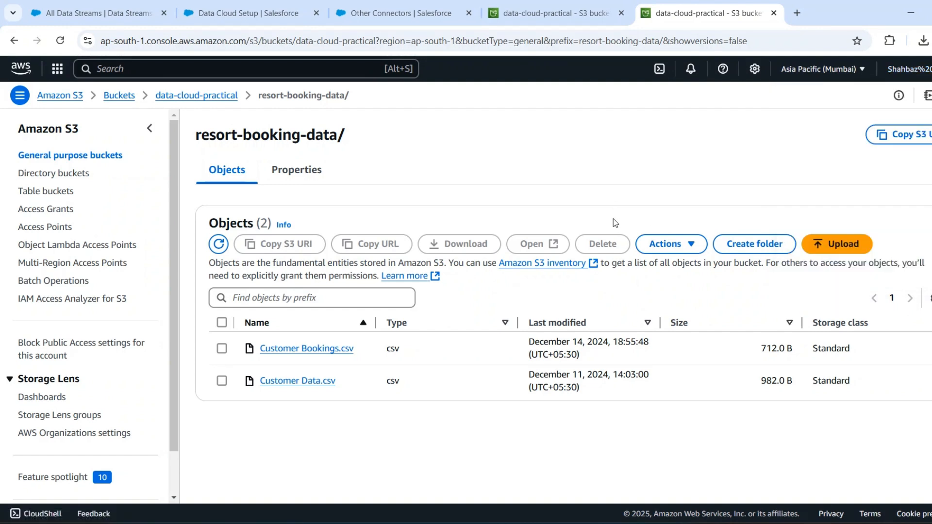
- Copy the AWS access key from the Notepad++ note and paste it into the connection's AWS access key field in Chrome
{"action": "left_click", "coordinate": [615, 523]}
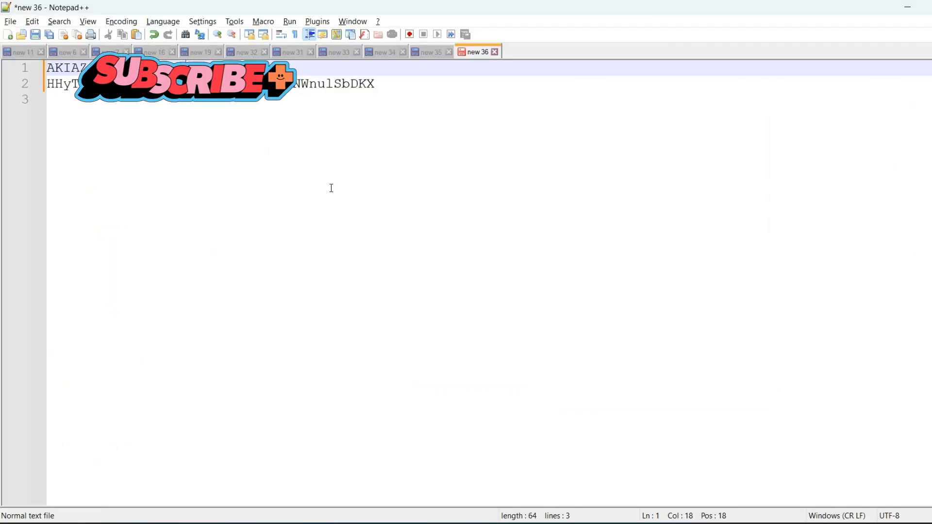
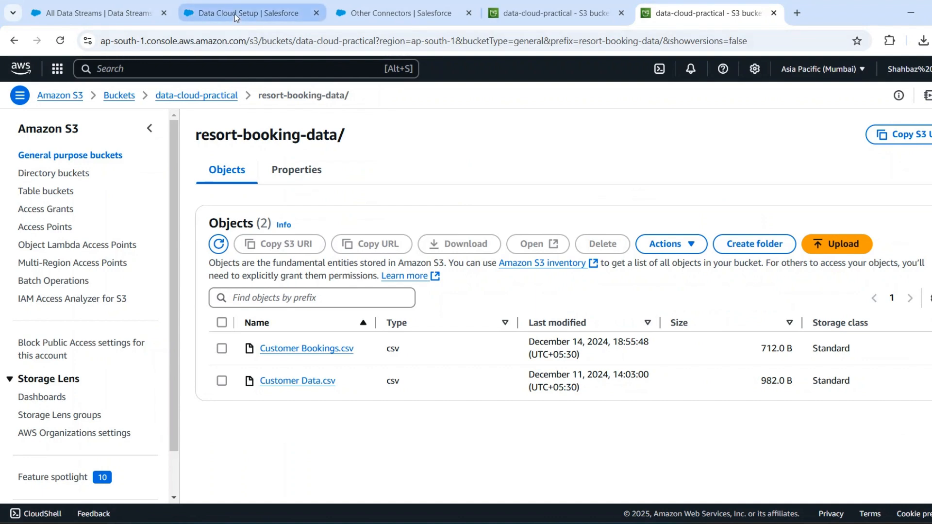
{"action": "left_click", "coordinate": [234, 14]}
{"action": "left_click", "coordinate": [409, 23]}
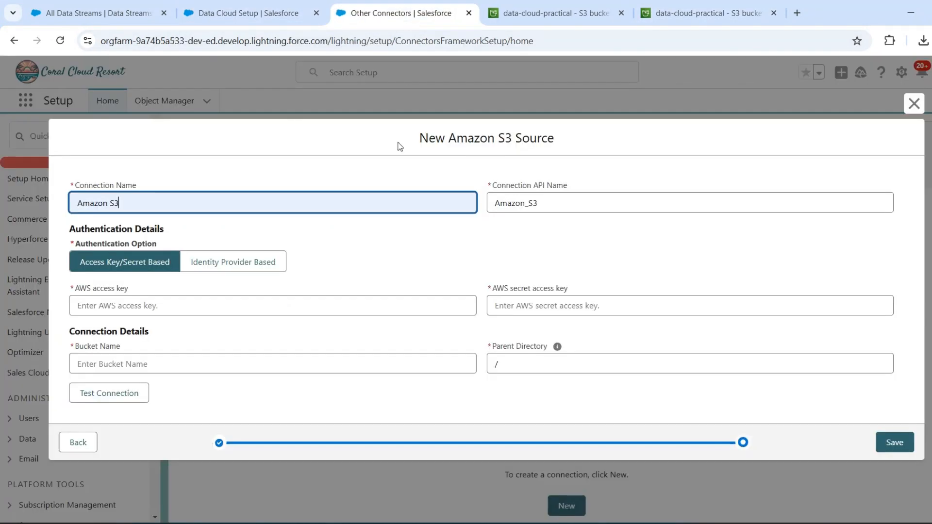
{"action": "left_click", "coordinate": [140, 303]}
{"action": "key", "text": "ctrl+v"}
- Copy the secret key from the second line of the Notepad++ note into the connection's AWS secret access key field
{"action": "key", "text": "alt+Tab"}
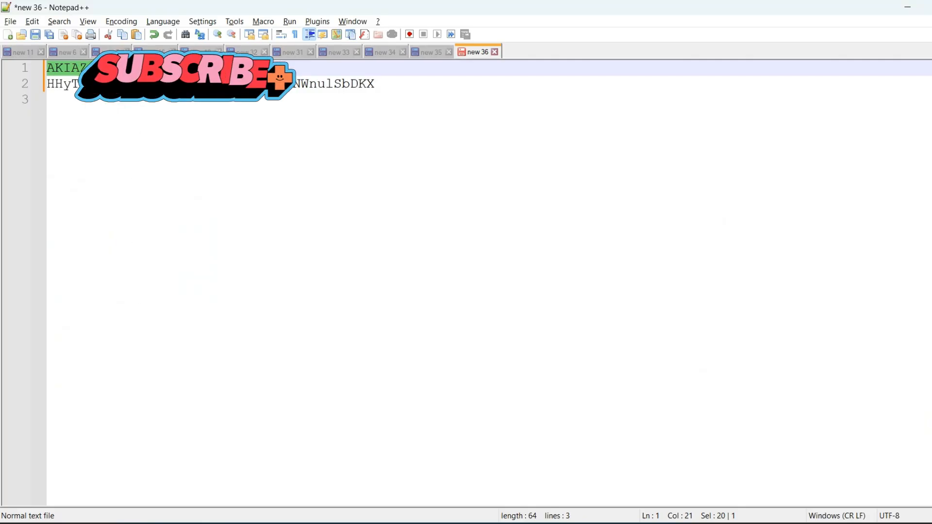
{"action": "double_click", "coordinate": [194, 83]}
{"action": "key", "text": "alt+Tab"}
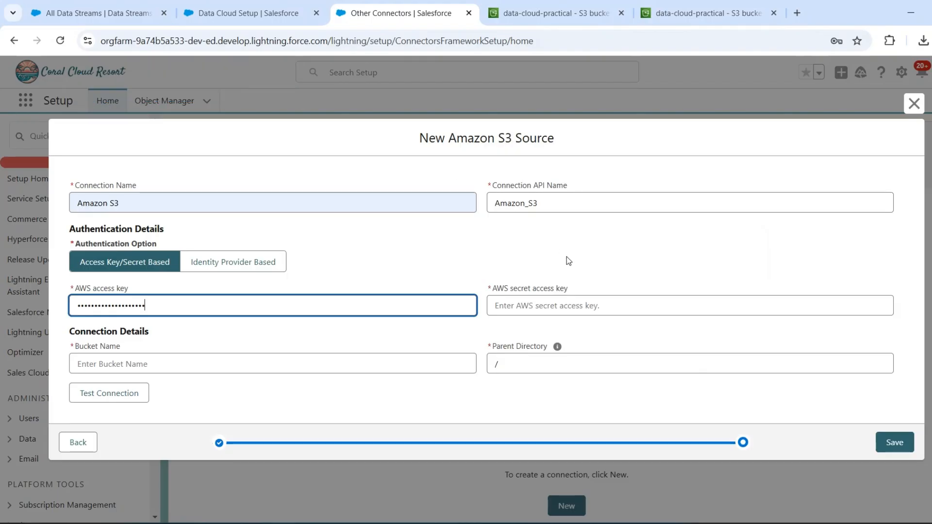
{"action": "left_click", "coordinate": [531, 308]}
{"action": "key", "text": "ctrl+v"}
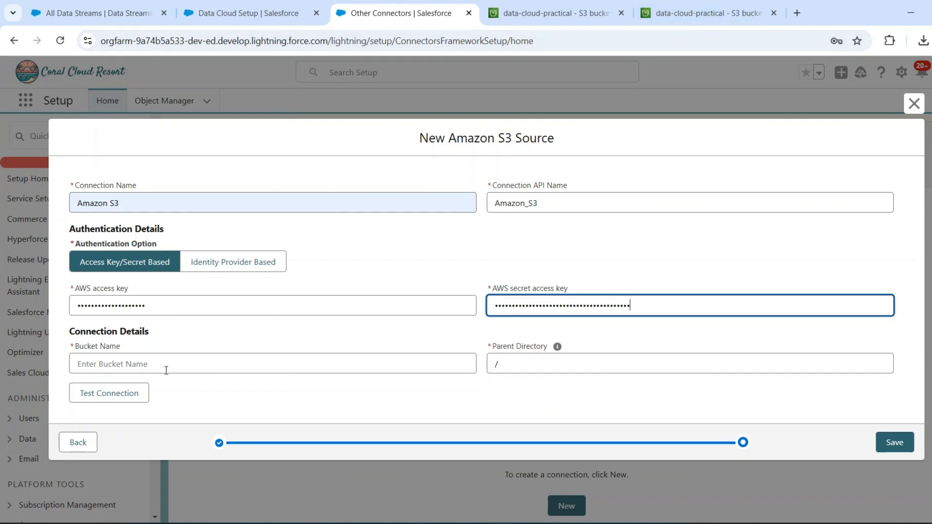
- Review the AWS account options once more and return to the New Amazon S3 Source form
{"action": "left_click", "coordinate": [689, 7]}
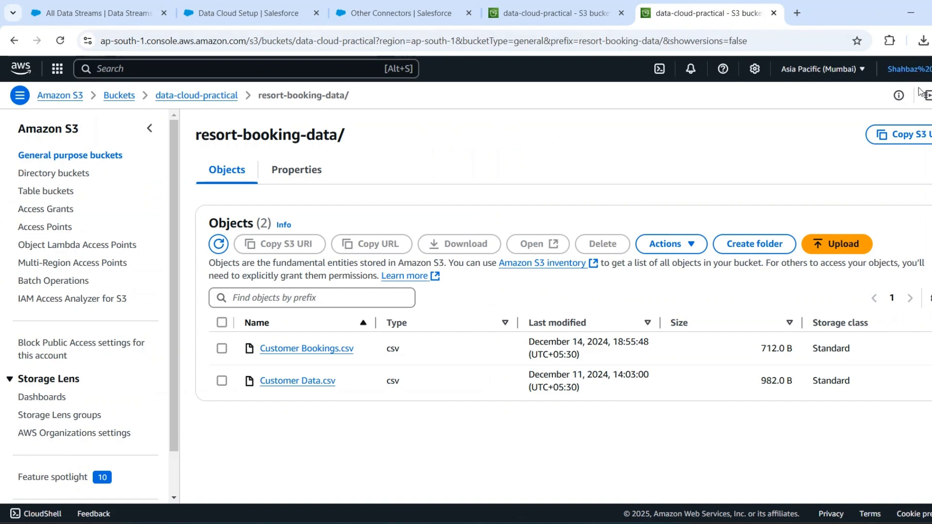
{"action": "left_click", "coordinate": [927, 71]}
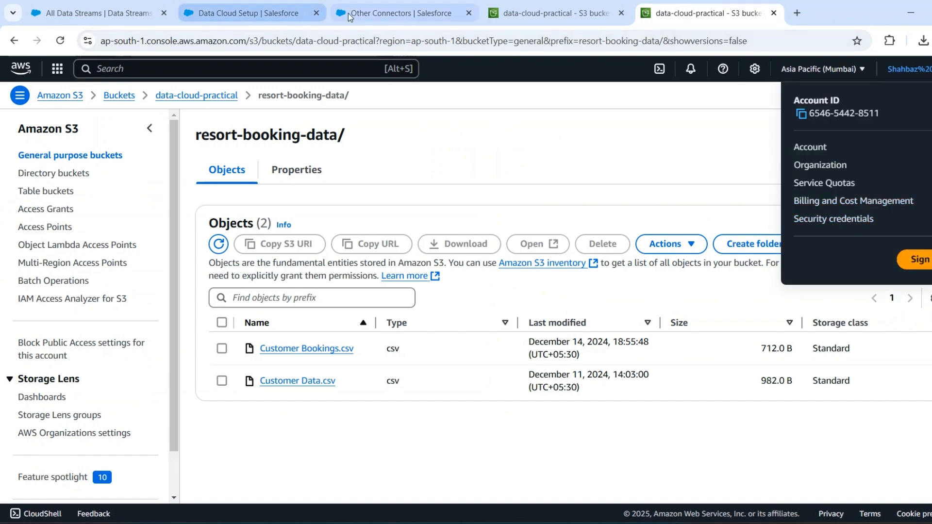
{"action": "left_click", "coordinate": [388, 13]}
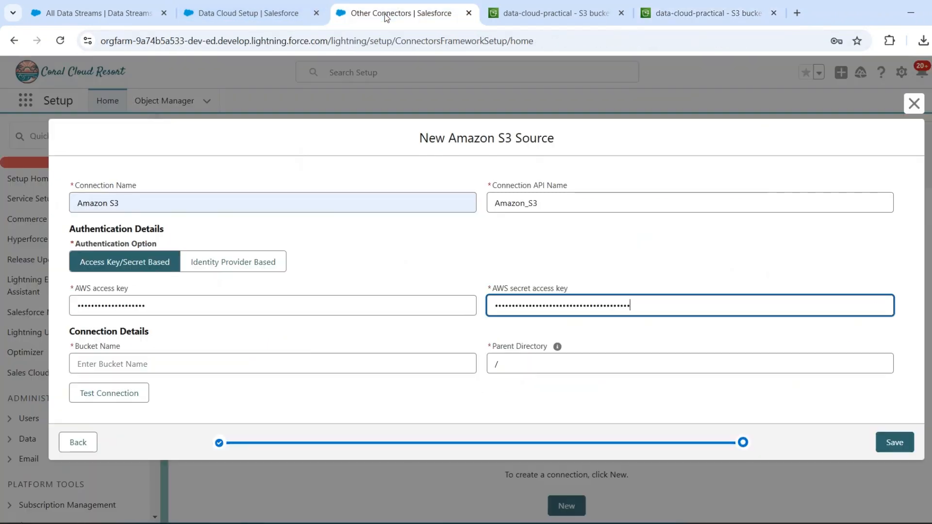
- Check the bucket name in the S3 general purpose buckets list and set the connection's Bucket Name to data-cloud-practical
{"action": "left_click", "coordinate": [163, 363]}
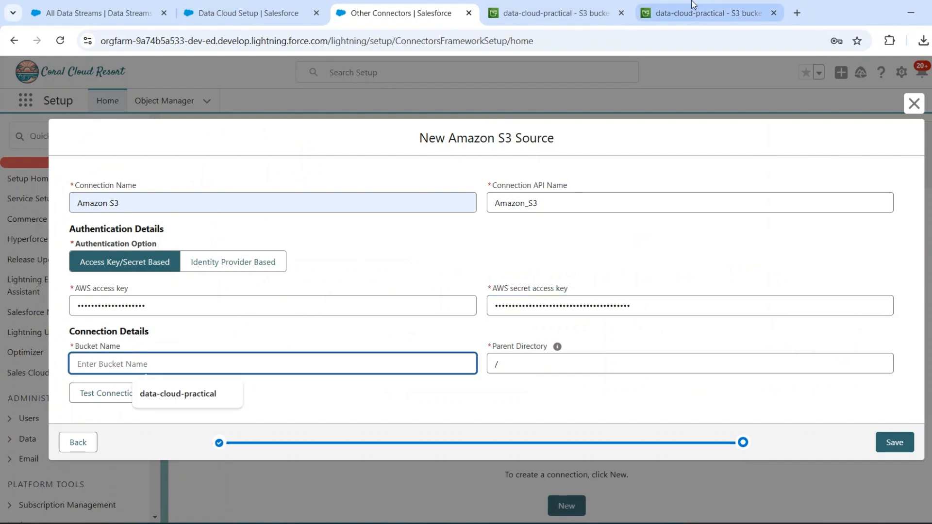
{"action": "left_click", "coordinate": [542, 15]}
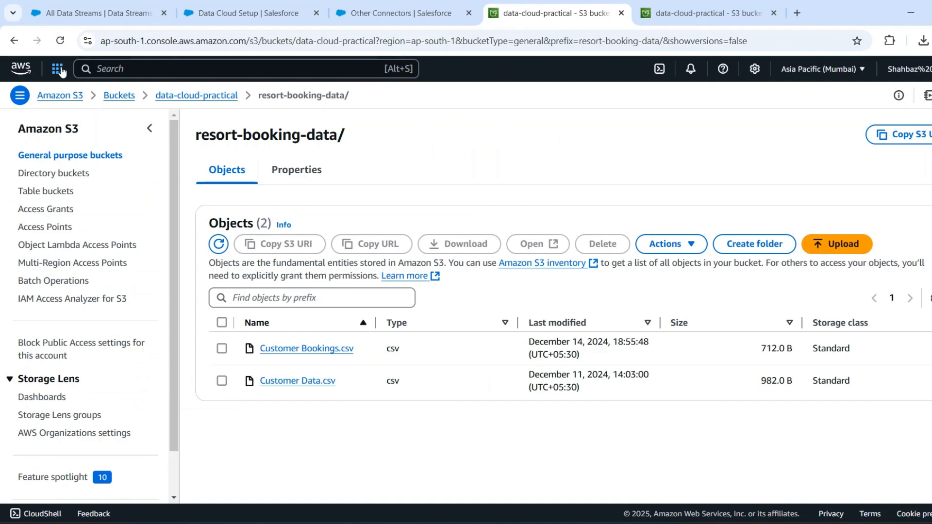
{"action": "left_click", "coordinate": [13, 40]}
{"action": "left_click", "coordinate": [14, 40]}
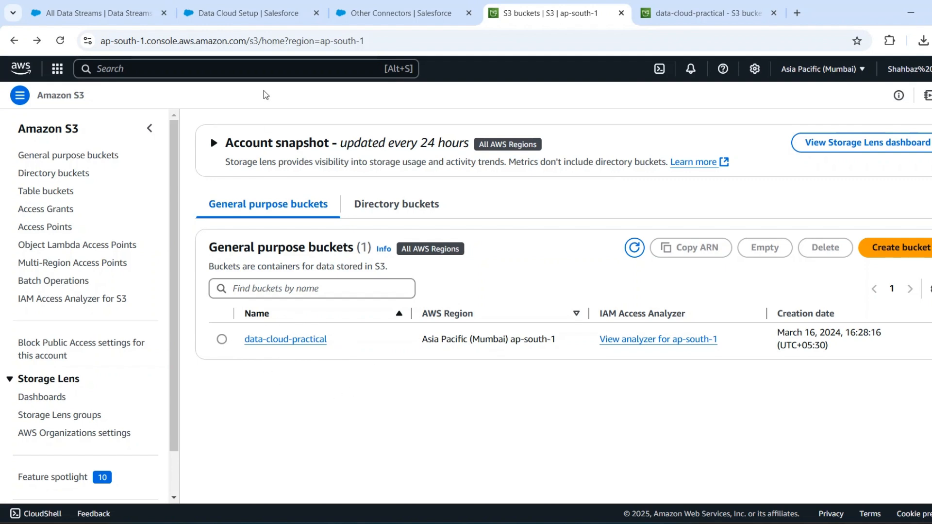
{"action": "left_click", "coordinate": [365, 11]}
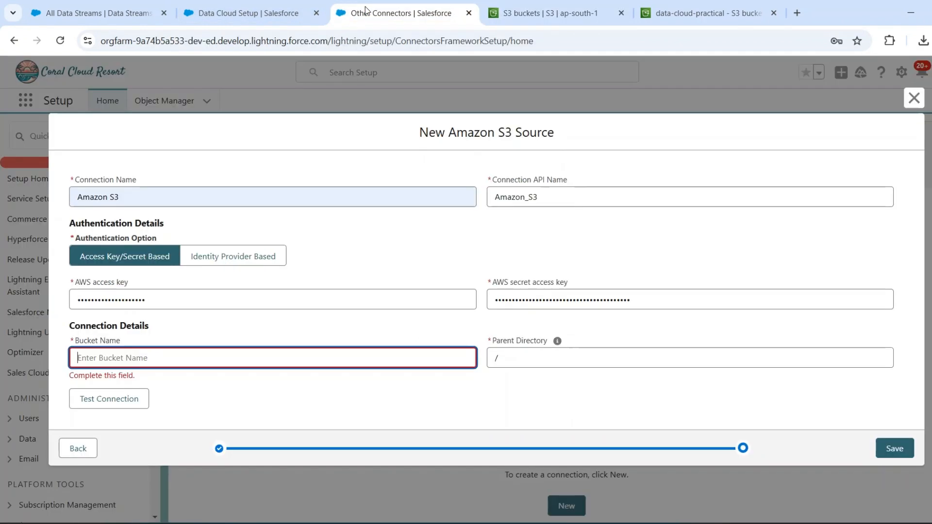
{"action": "left_click", "coordinate": [118, 359]}
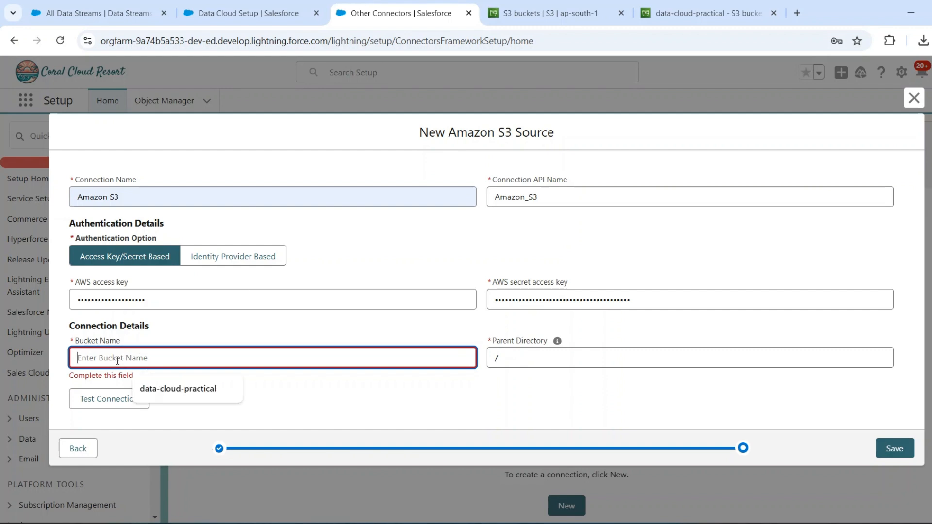
{"action": "left_click", "coordinate": [161, 393]}
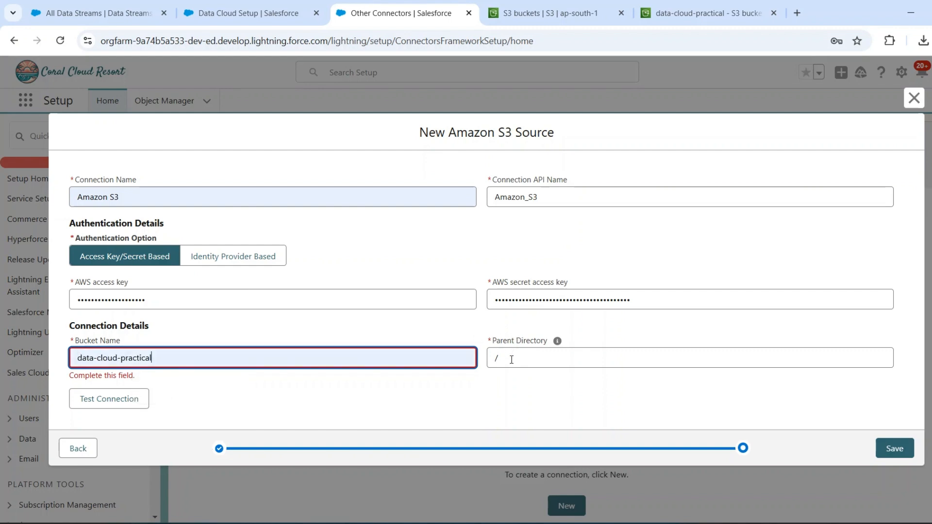
{"action": "left_click", "coordinate": [438, 329]}
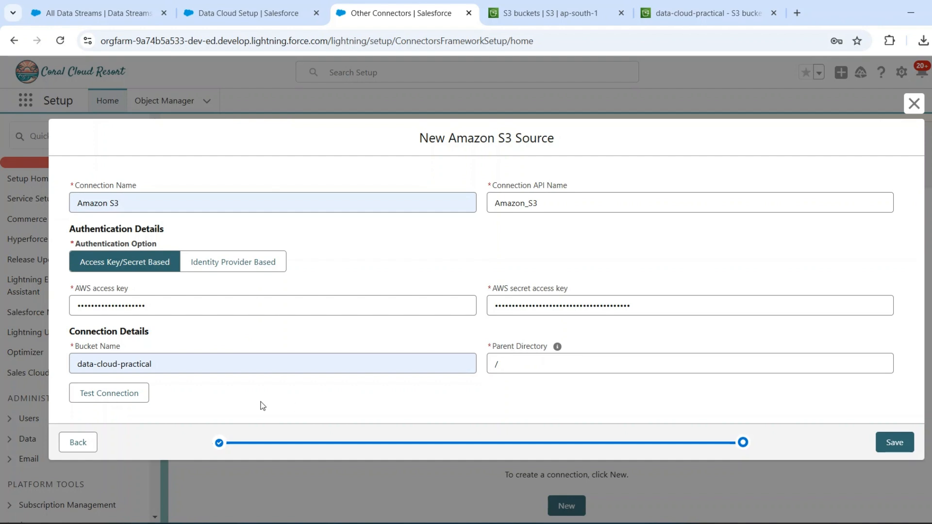
- Test and save the Amazon S3 connection, dismissing the browser's save-password prompt and the beta connectors notice
{"action": "left_click", "coordinate": [107, 394]}
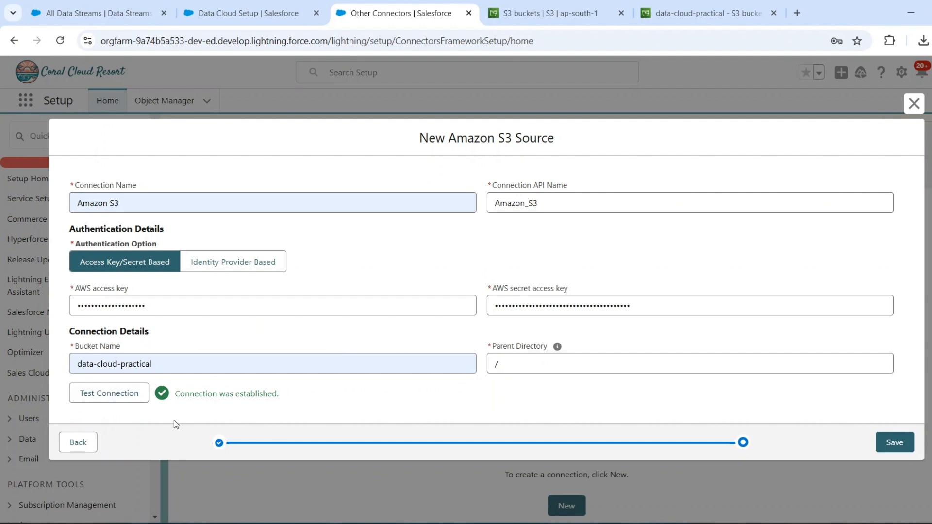
{"action": "left_click_drag", "start_coordinate": [171, 394], "coordinate": [290, 397]}
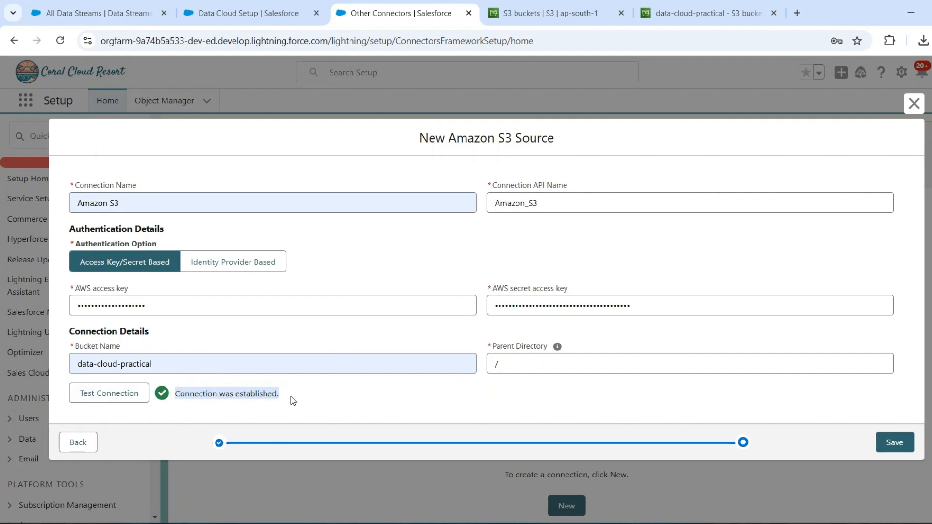
{"action": "left_click", "coordinate": [291, 397]}
{"action": "left_click", "coordinate": [892, 444]}
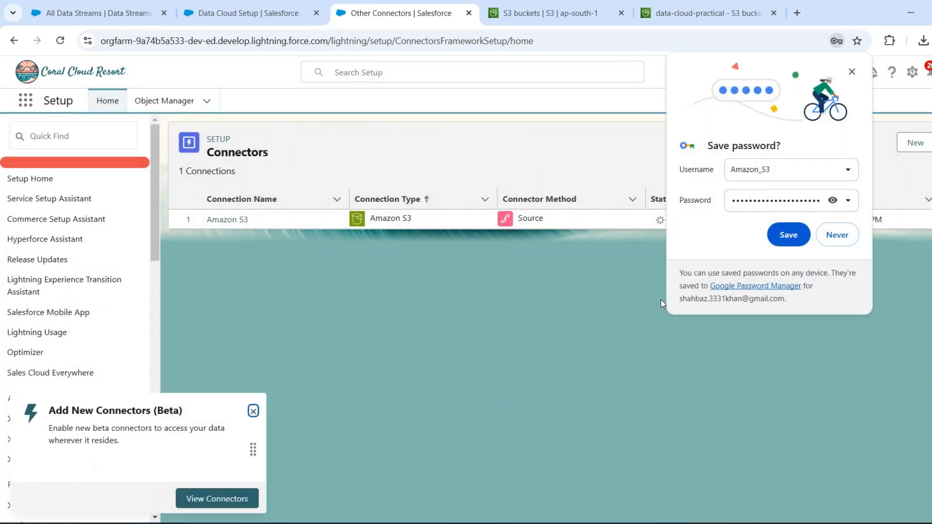
{"action": "left_click", "coordinate": [852, 72]}
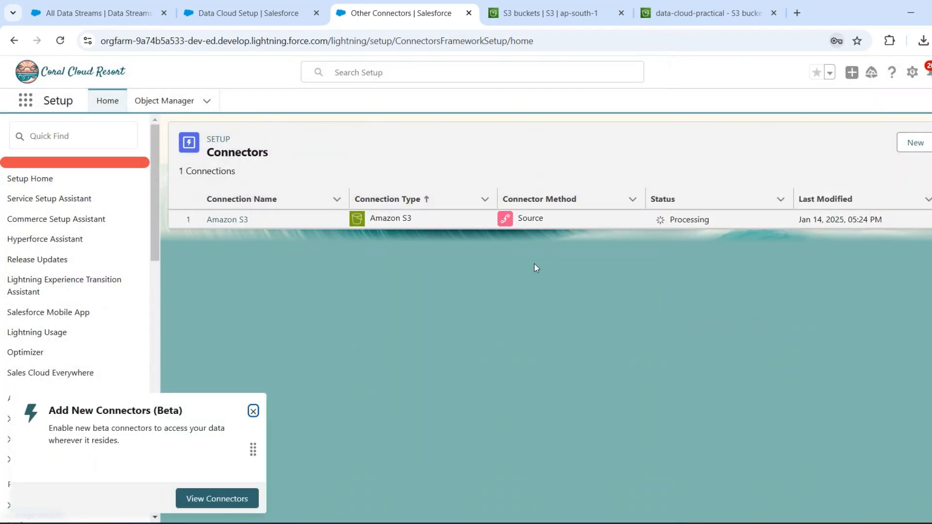
{"action": "left_click", "coordinate": [253, 411]}
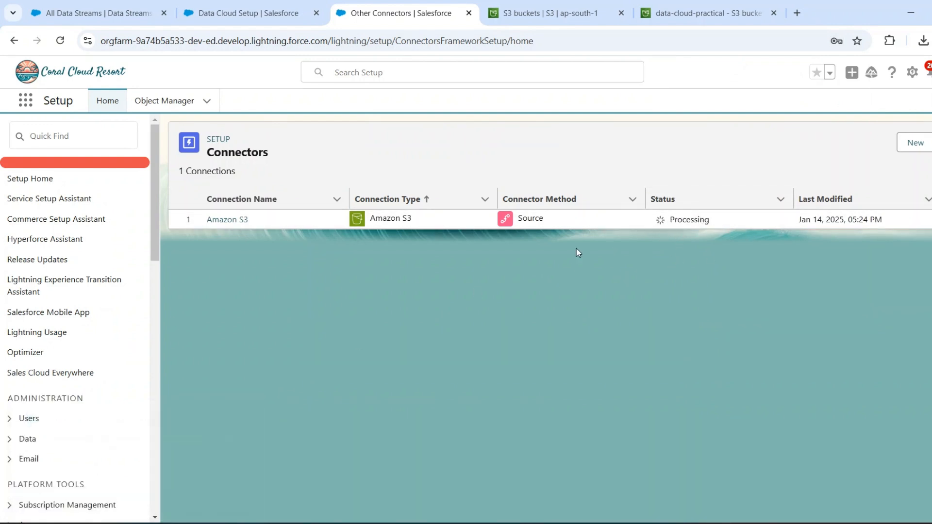
- Reload the Connectors page, switch to the All Data Streams list and reload it as well
{"action": "left_click", "coordinate": [60, 40]}
{"action": "left_click", "coordinate": [111, 14]}
{"action": "left_click", "coordinate": [60, 41]}
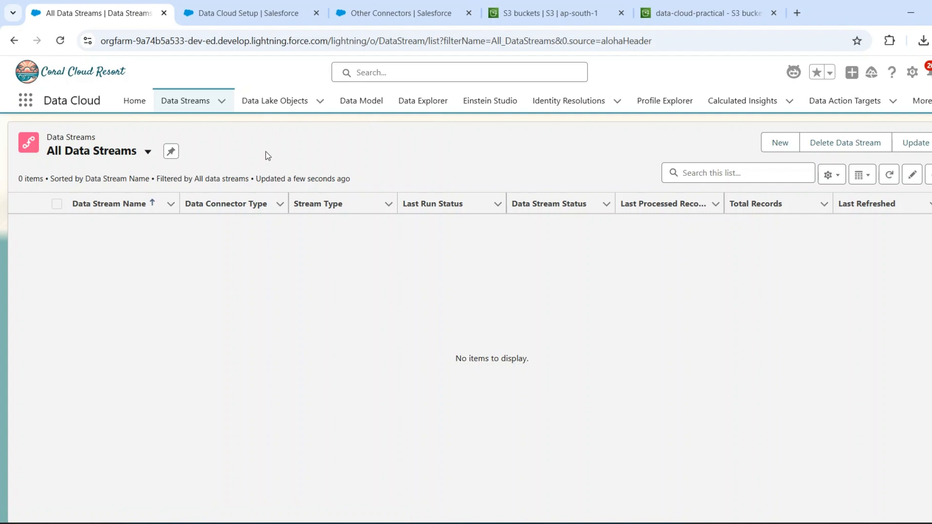
- Start a new data stream with Amazon S3 as the source and continue to the connection and file details
{"action": "left_click", "coordinate": [776, 143]}
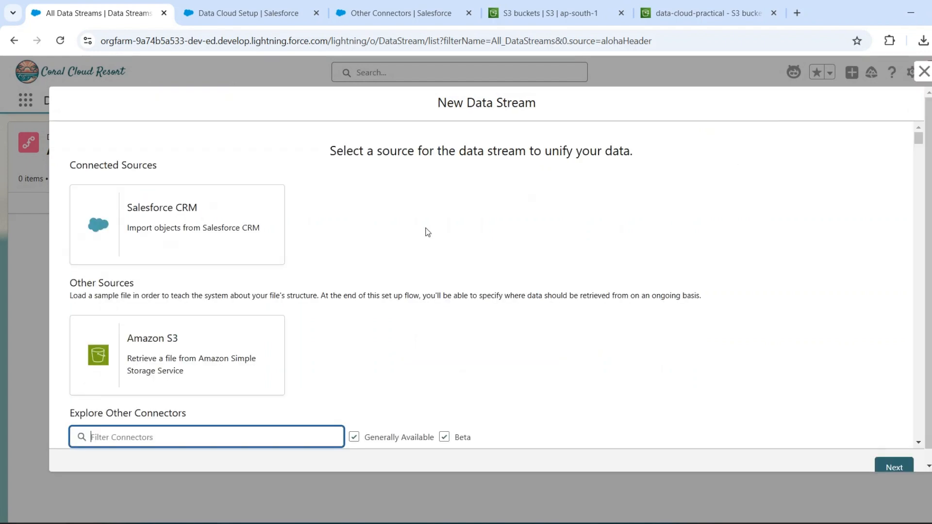
{"action": "left_click", "coordinate": [176, 349]}
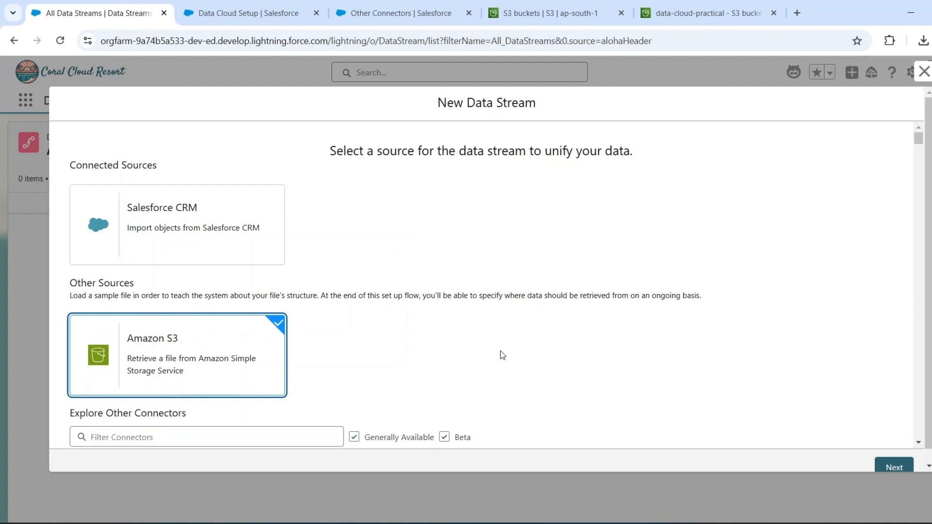
{"action": "scroll", "coordinate": [502, 355], "scroll_direction": "down", "scroll_amount": 1}
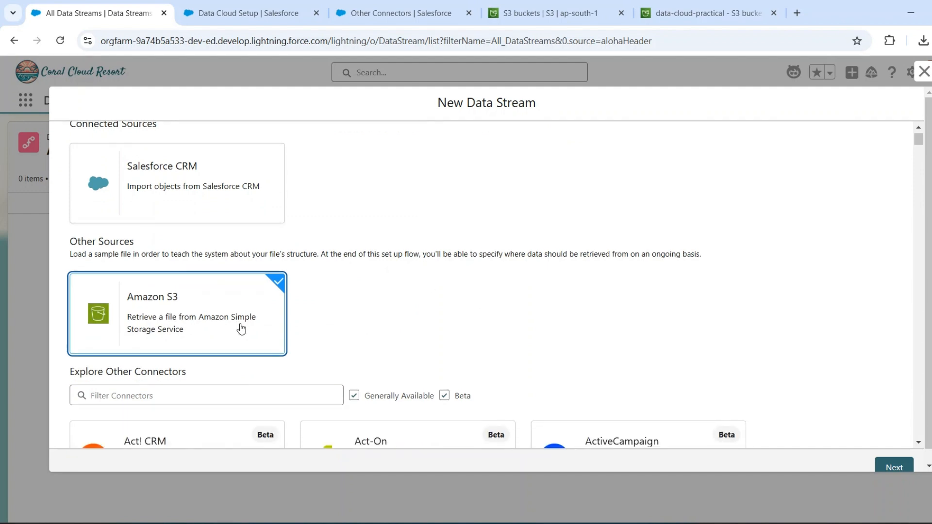
{"action": "left_click", "coordinate": [892, 468]}
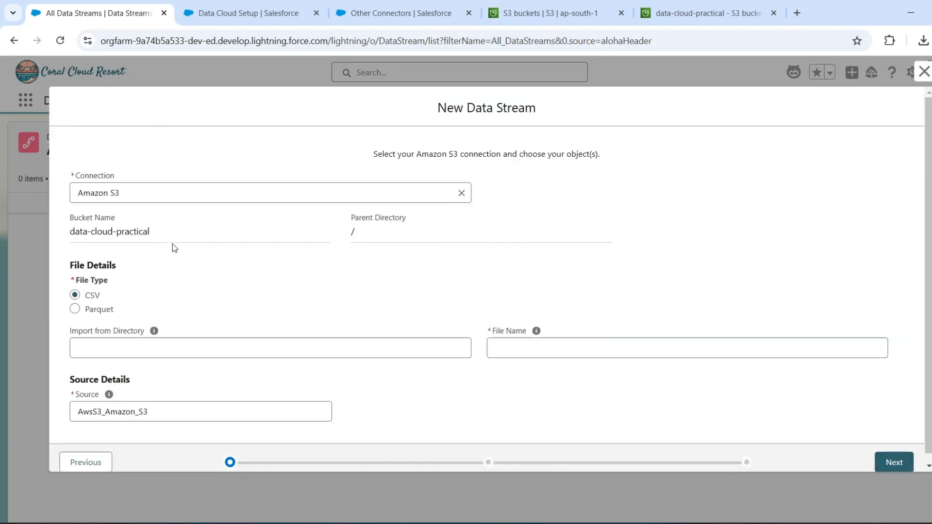
- Review the Amazon S3 connection's bucket name and the suggested entries for the import directory
{"action": "scroll", "coordinate": [172, 244], "scroll_direction": "down", "scroll_amount": 1}
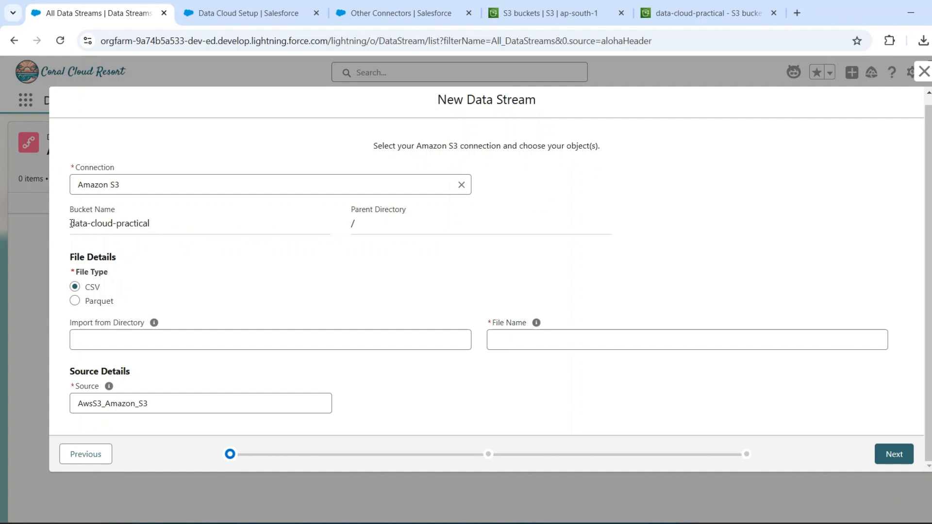
{"action": "left_click_drag", "start_coordinate": [72, 223], "coordinate": [152, 219]}
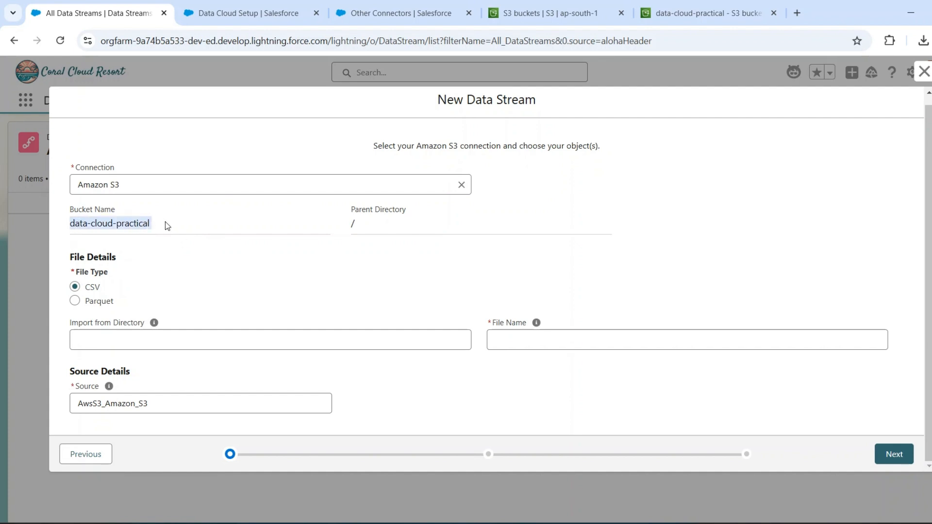
{"action": "left_click", "coordinate": [165, 221]}
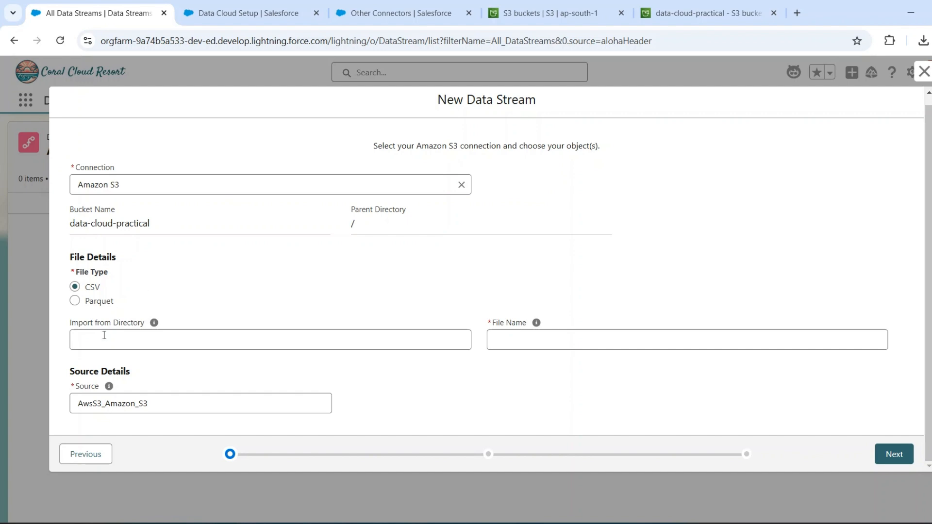
{"action": "left_click", "coordinate": [125, 338]}
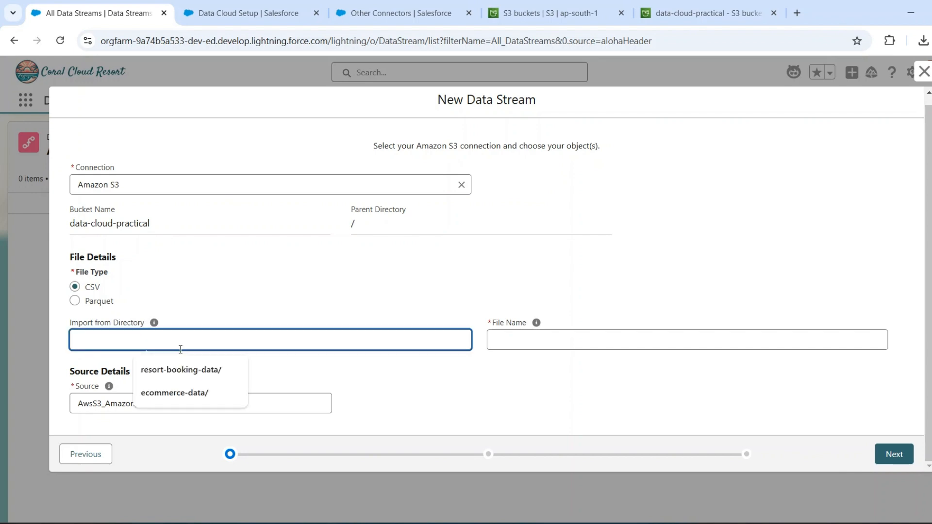
{"action": "left_click", "coordinate": [288, 285]}
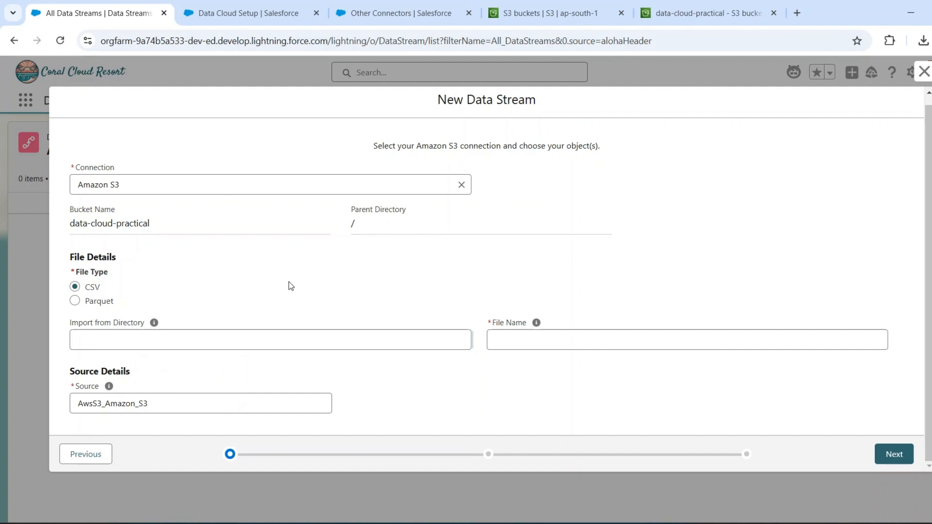
- Look up the resort-booking-data folder's files in the data-cloud-practical S3 bucket and return to the New Data Stream form
{"action": "left_click", "coordinate": [558, 14]}
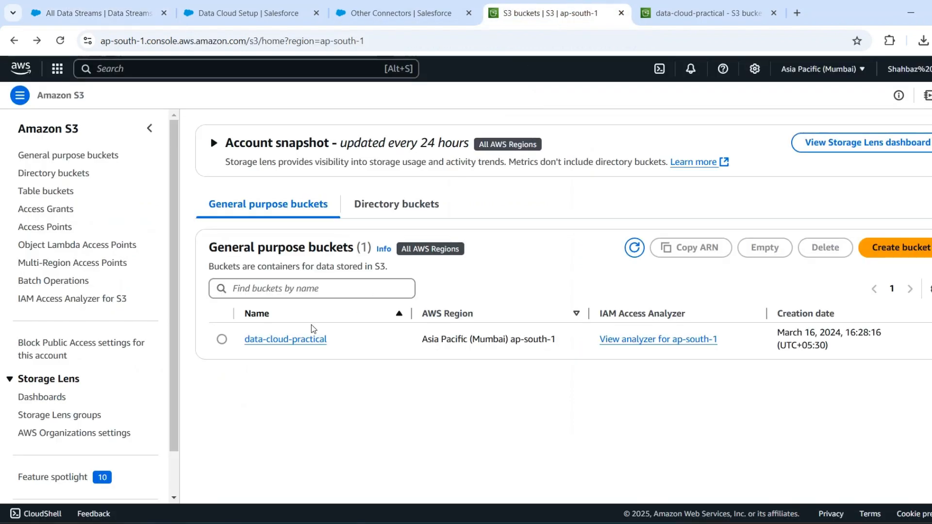
{"action": "left_click", "coordinate": [268, 342]}
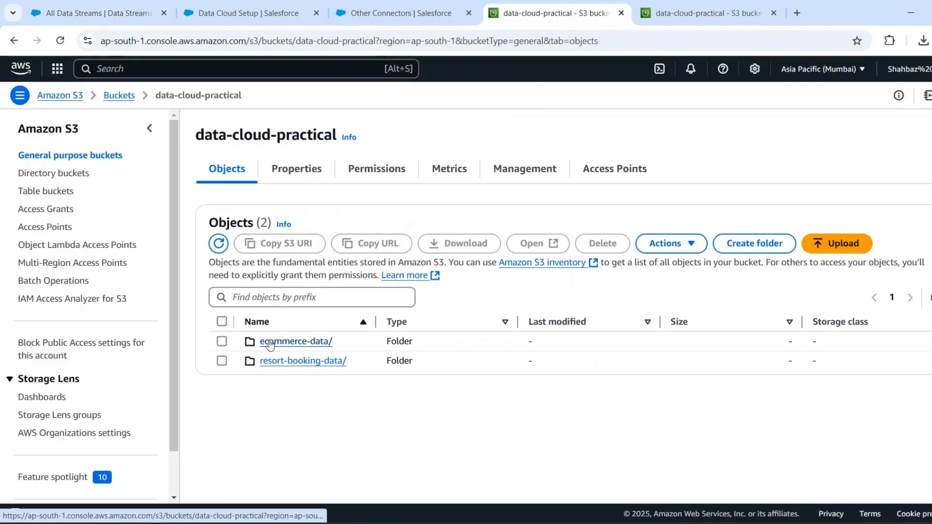
{"action": "left_click", "coordinate": [306, 362]}
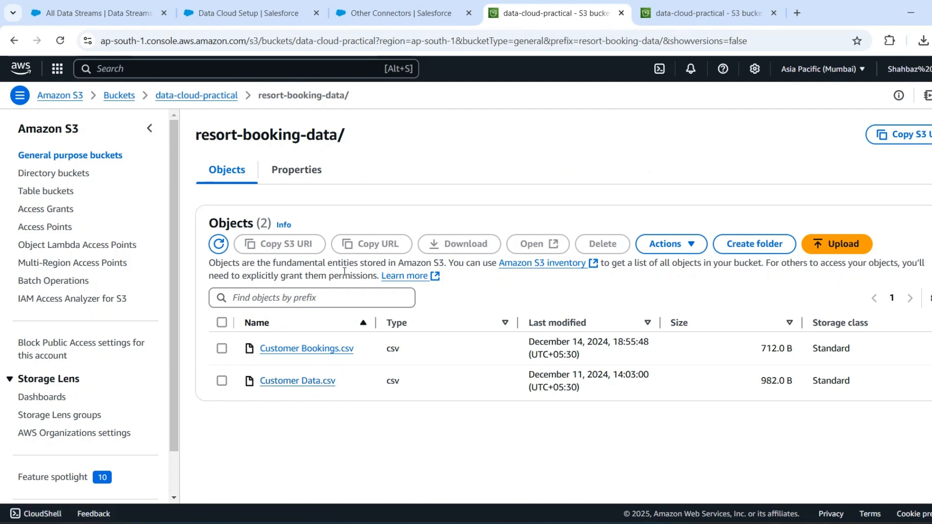
{"action": "left_click", "coordinate": [384, 14]}
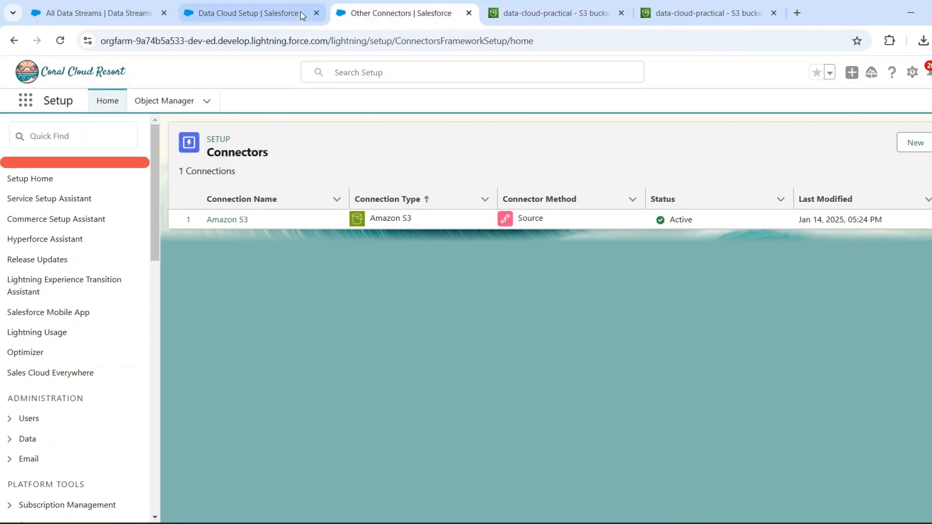
{"action": "left_click", "coordinate": [275, 12]}
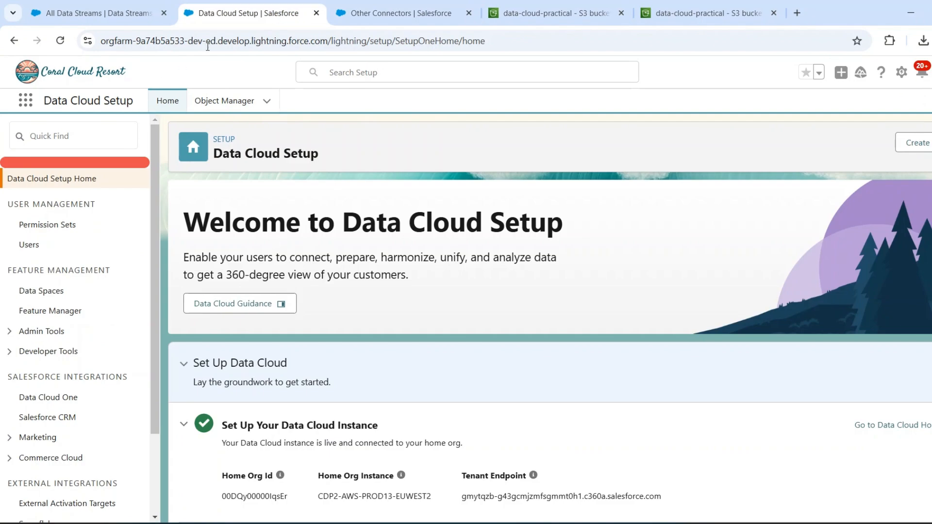
{"action": "left_click", "coordinate": [356, 12]}
{"action": "left_click", "coordinate": [116, 19]}
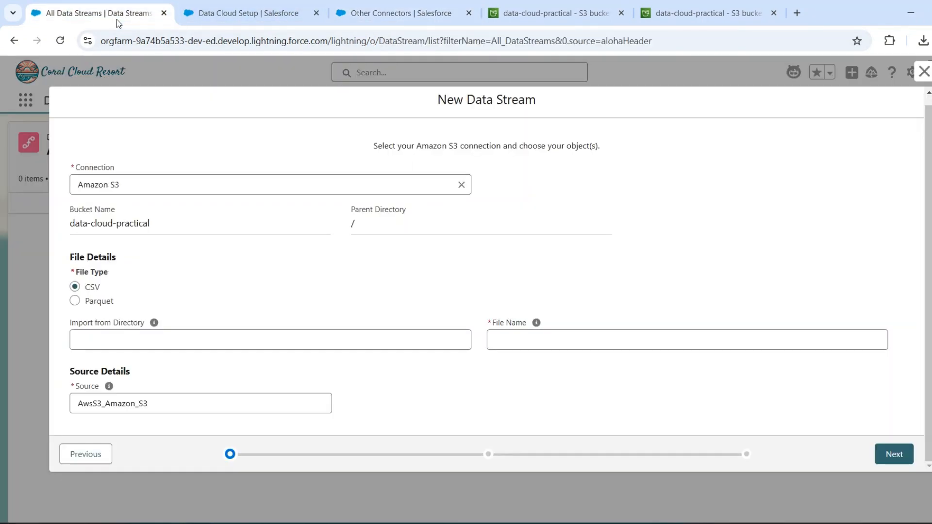
- Set the data stream's import directory to resort-booking-data/ and its file name to Customer Data.csv
{"action": "left_click", "coordinate": [200, 334]}
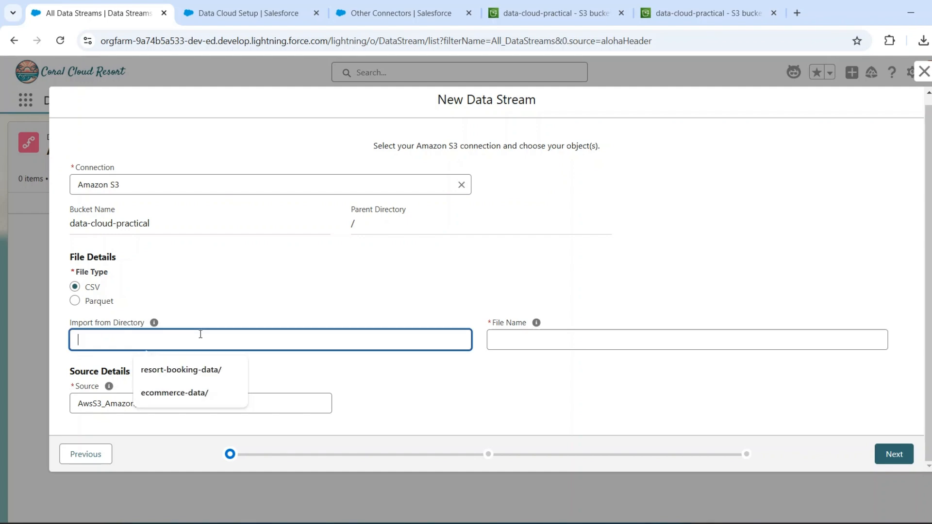
{"action": "left_click", "coordinate": [194, 372]}
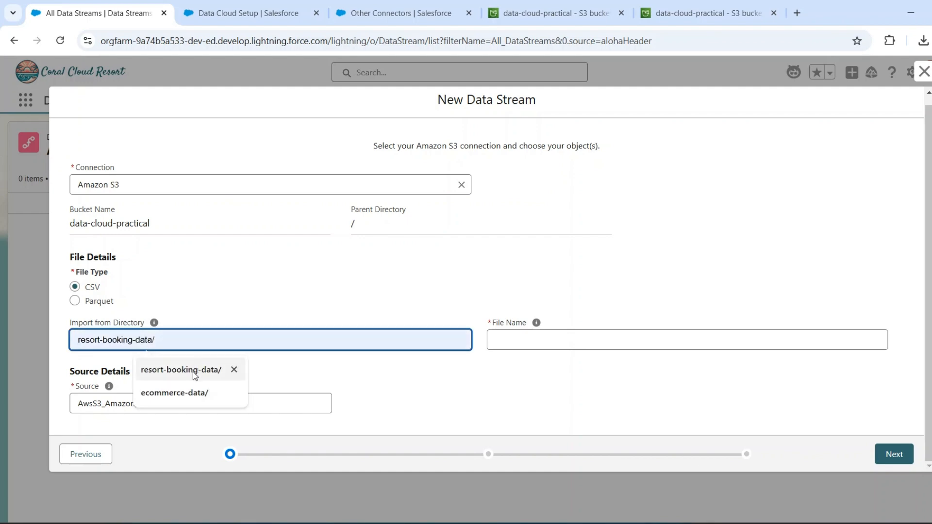
{"action": "left_click", "coordinate": [517, 337]}
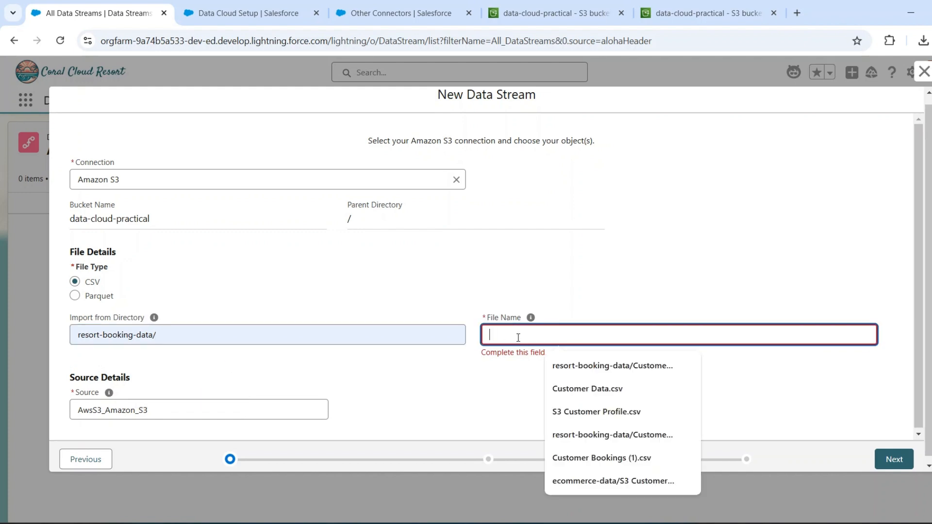
{"action": "left_click", "coordinate": [558, 391]}
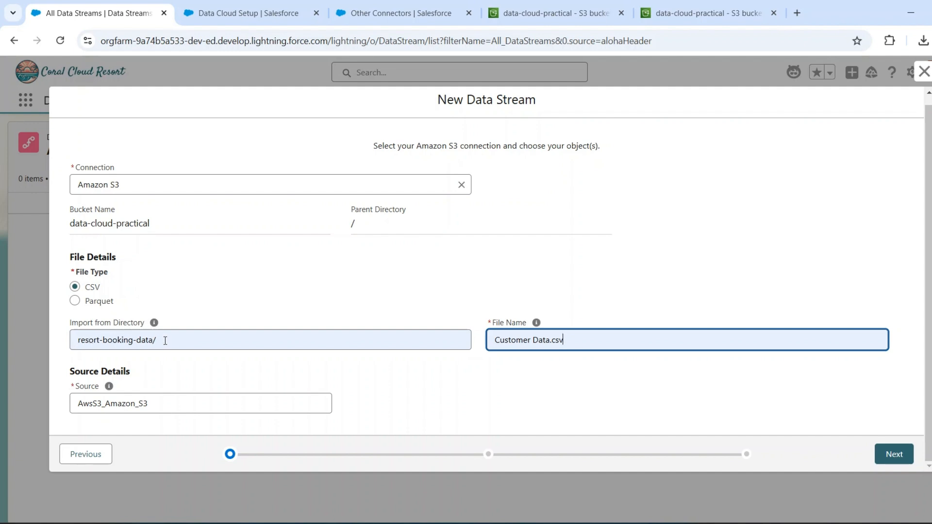
- Check the directory and file name against the bucket's resort-booking-data folder in S3 and return to the data stream form
{"action": "left_click", "coordinate": [532, 12]}
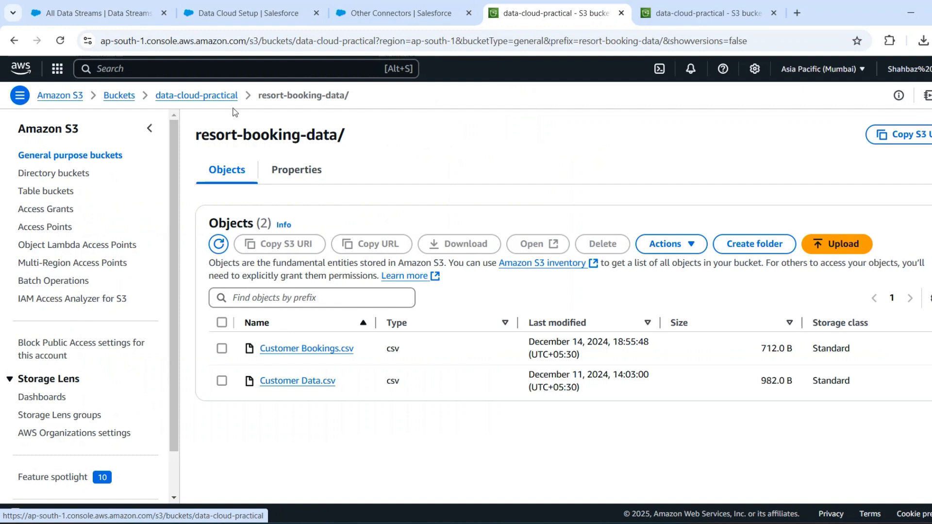
{"action": "left_click", "coordinate": [183, 96]}
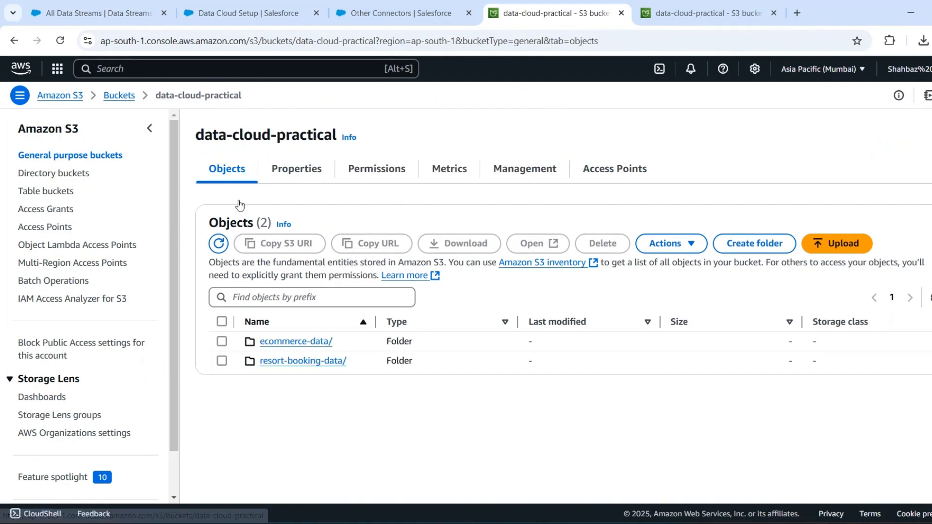
{"action": "left_click", "coordinate": [302, 361]}
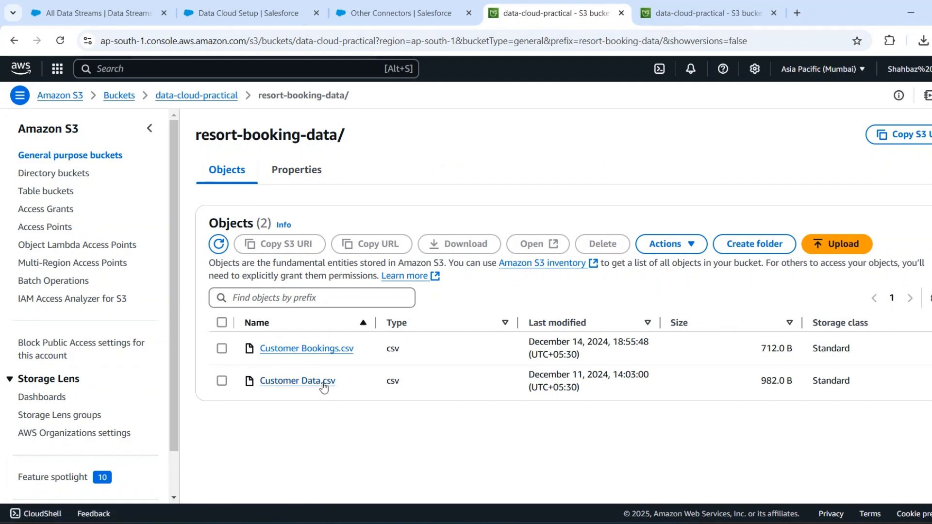
{"action": "left_click", "coordinate": [97, 14]}
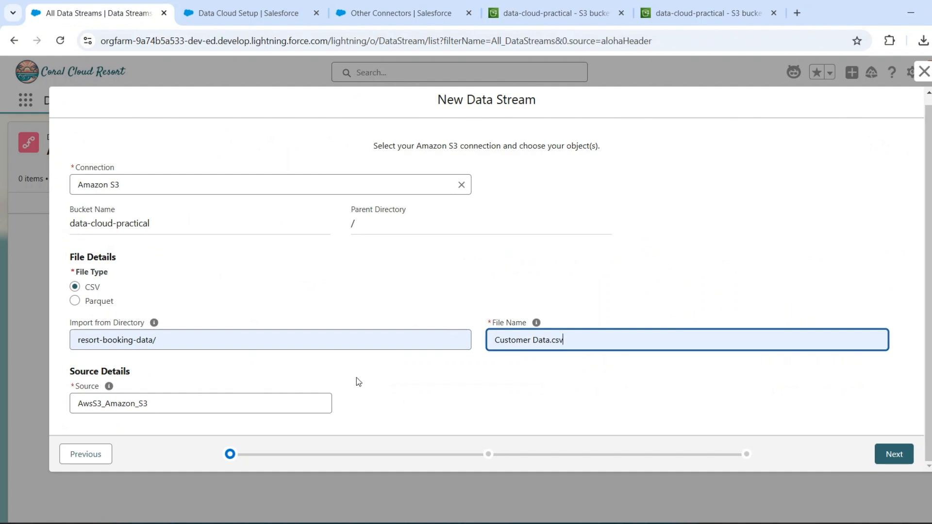
- Continue to the data lake object details and compare the supported fields with the Customer Data (1) workbook in Excel
{"action": "left_click", "coordinate": [896, 453]}
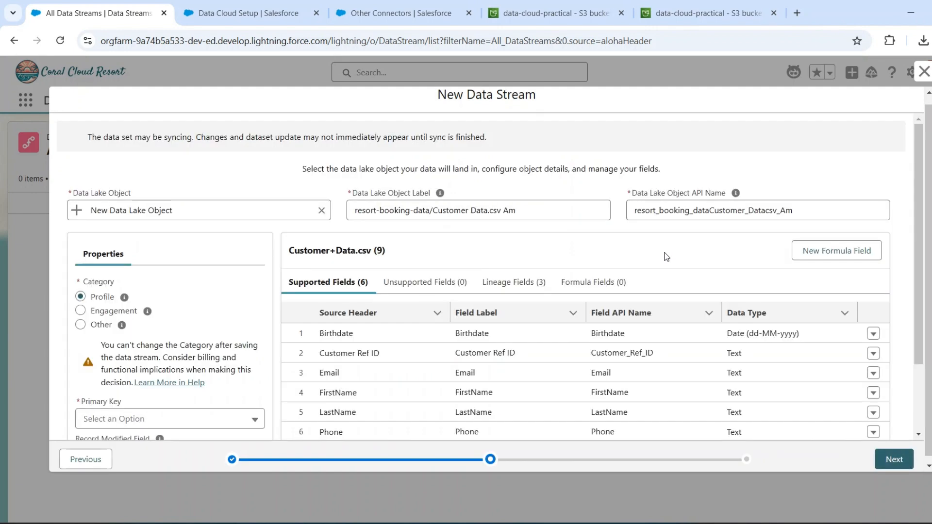
{"action": "scroll", "coordinate": [432, 357], "scroll_direction": "down", "scroll_amount": 2}
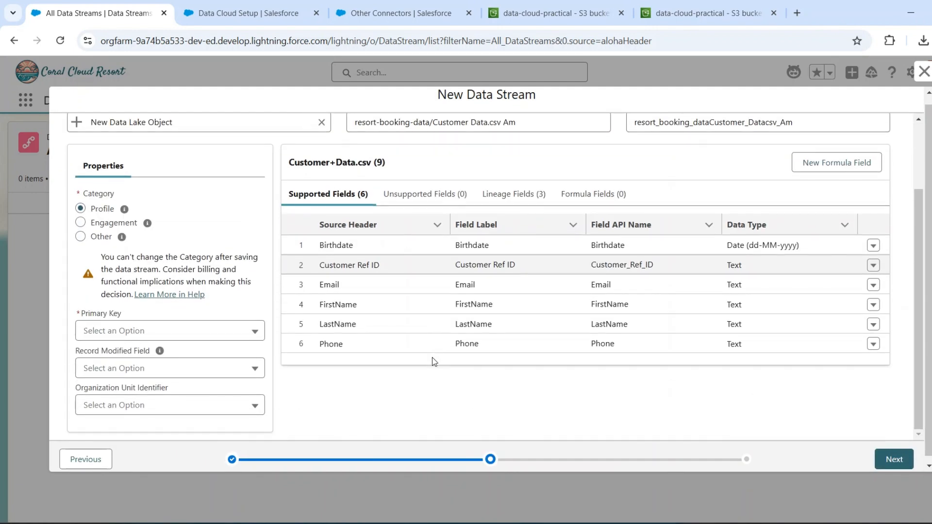
{"action": "scroll", "coordinate": [432, 357], "scroll_direction": "up", "scroll_amount": 1}
{"action": "scroll", "coordinate": [431, 357], "scroll_direction": "up", "scroll_amount": 1}
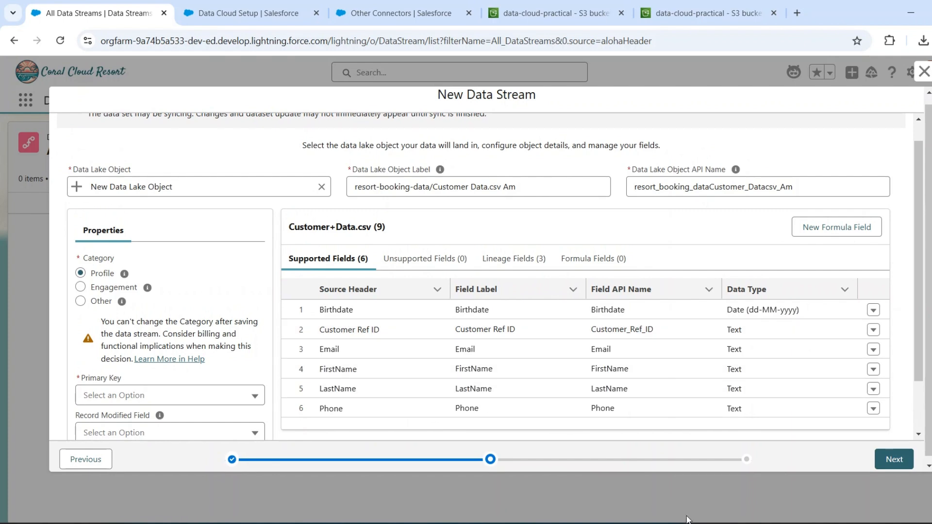
{"action": "mouse_move", "coordinate": [670, 522]}
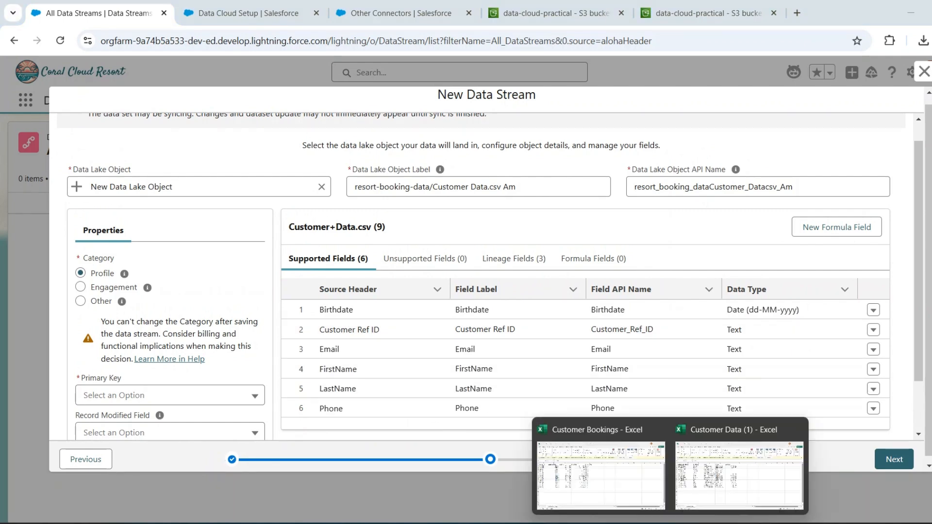
{"action": "left_click", "coordinate": [719, 475]}
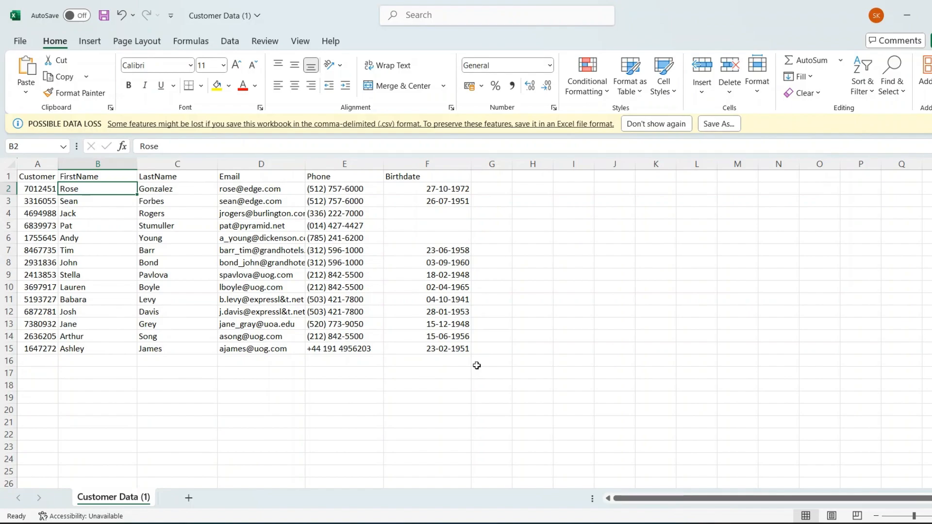
{"action": "key", "text": "alt+Tab"}
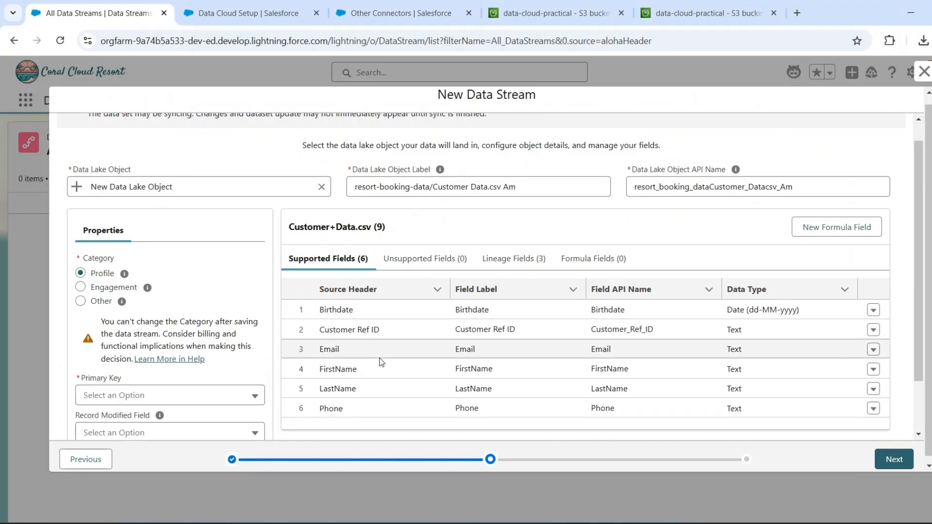
- Try the Engagement category to inspect its required fields and set the category back to Profile
{"action": "scroll", "coordinate": [381, 364], "scroll_direction": "down", "scroll_amount": 2}
{"action": "scroll", "coordinate": [380, 369], "scroll_direction": "up", "scroll_amount": 1}
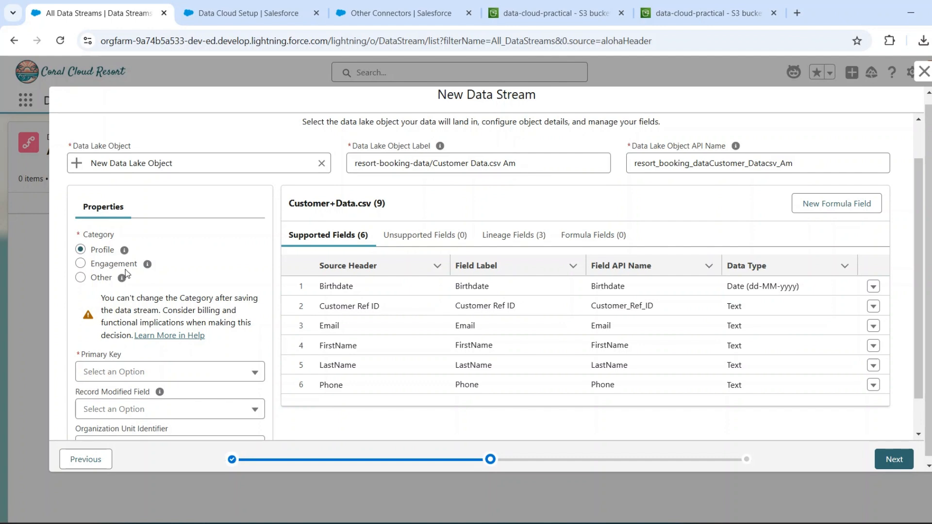
{"action": "left_click", "coordinate": [80, 264]}
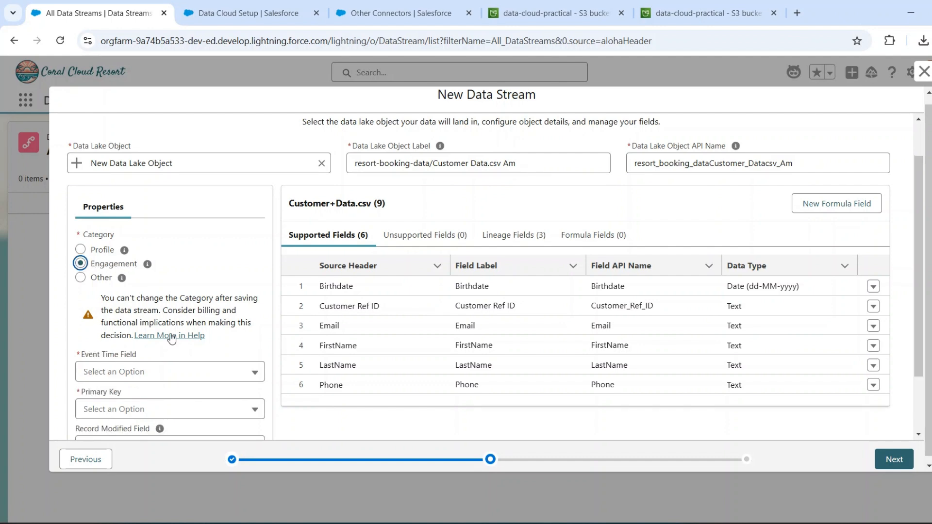
{"action": "scroll", "coordinate": [173, 343], "scroll_direction": "down", "scroll_amount": 1}
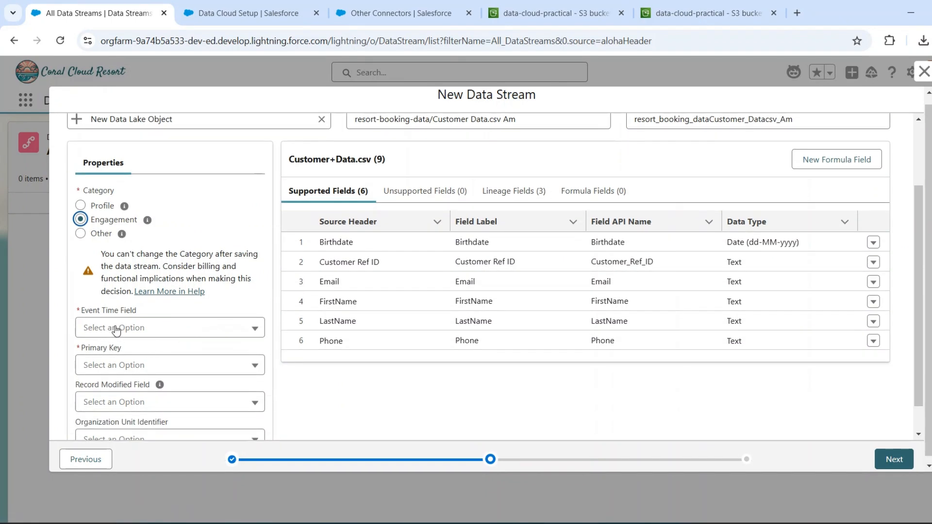
{"action": "left_click", "coordinate": [80, 205]}
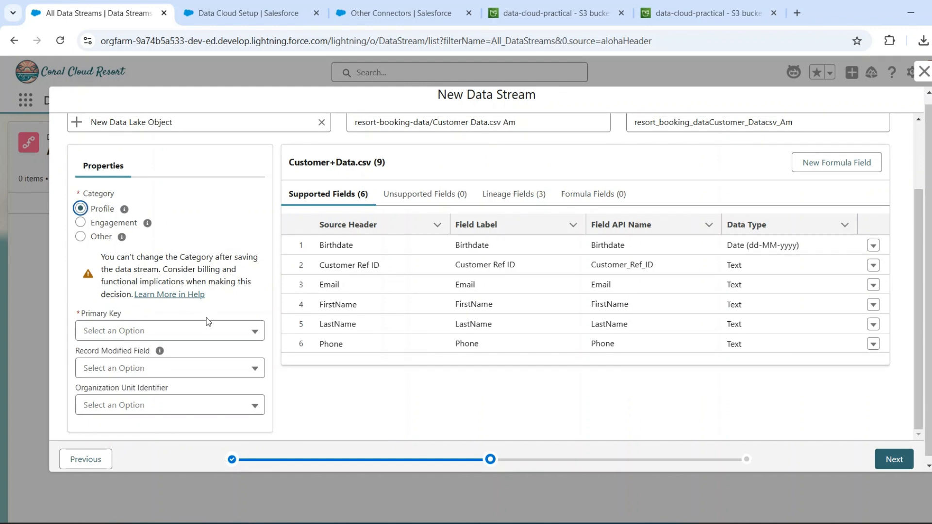
- Set the data lake object's primary key to Customer Ref ID and look at the New Formula Field form without creating a field
{"action": "left_click", "coordinate": [180, 335]}
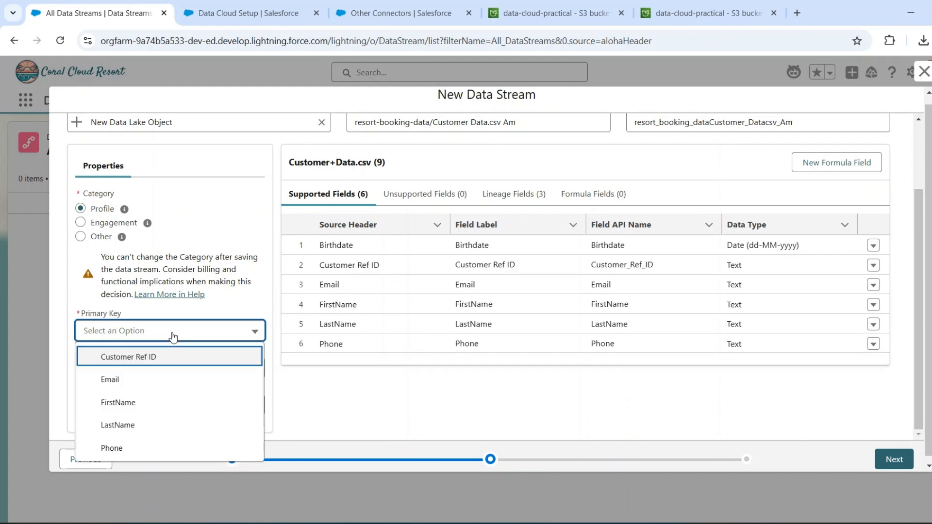
{"action": "left_click", "coordinate": [148, 359]}
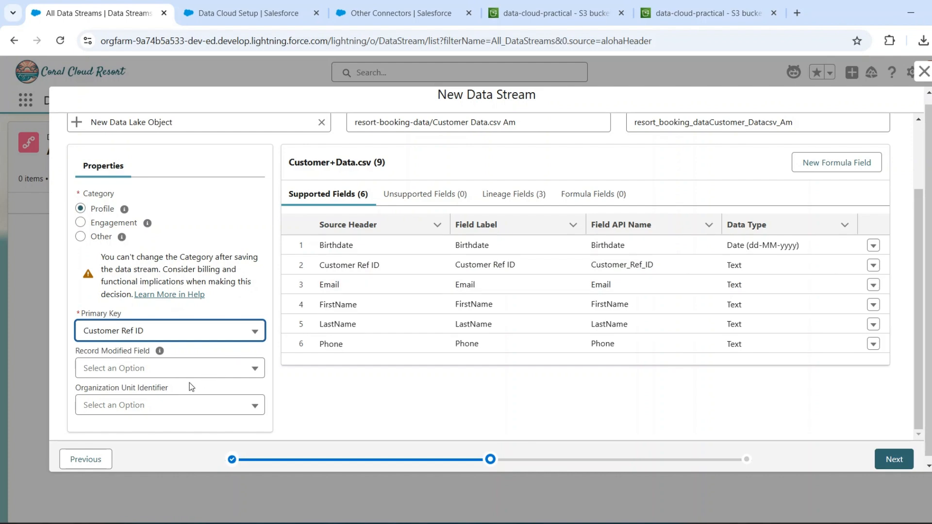
{"action": "scroll", "coordinate": [190, 382], "scroll_direction": "up", "scroll_amount": 2}
{"action": "scroll", "coordinate": [554, 379], "scroll_direction": "down", "scroll_amount": 2}
{"action": "scroll", "coordinate": [553, 379], "scroll_direction": "up", "scroll_amount": 2}
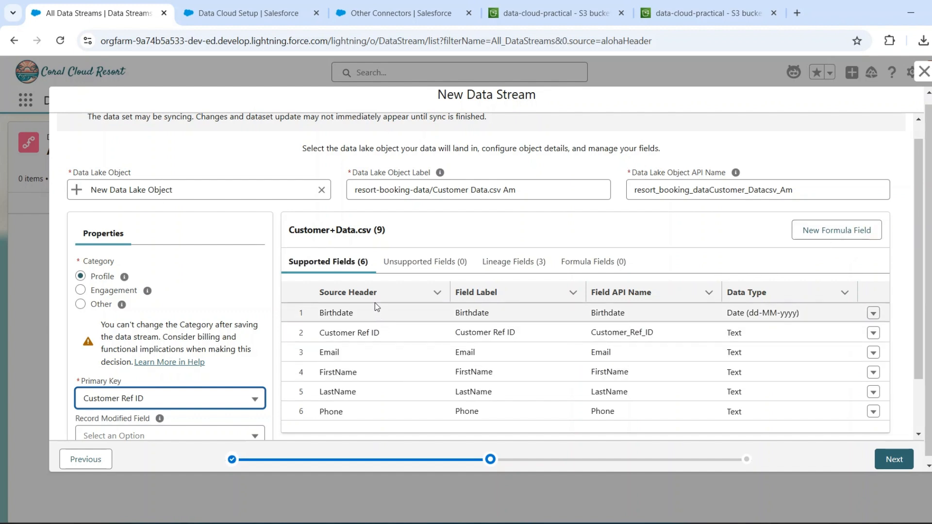
{"action": "scroll", "coordinate": [363, 394], "scroll_direction": "down", "scroll_amount": 1}
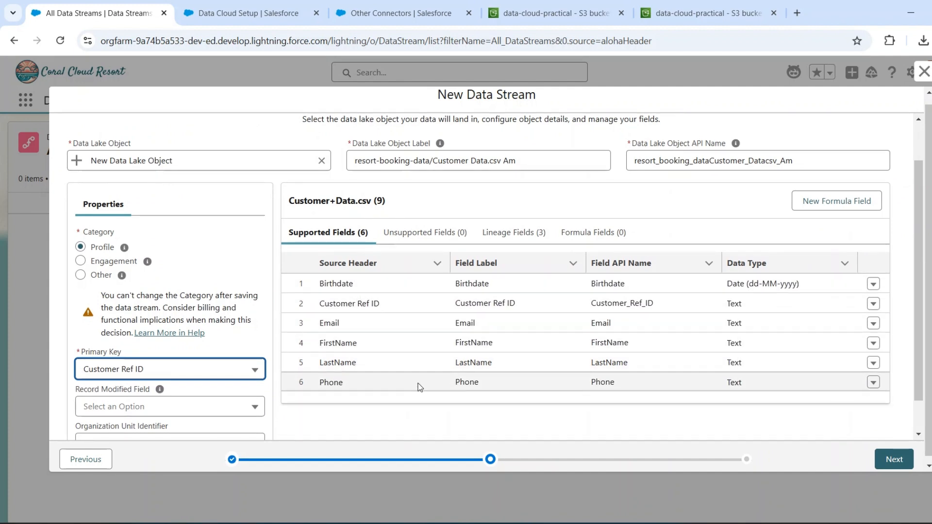
{"action": "left_click", "coordinate": [812, 201]}
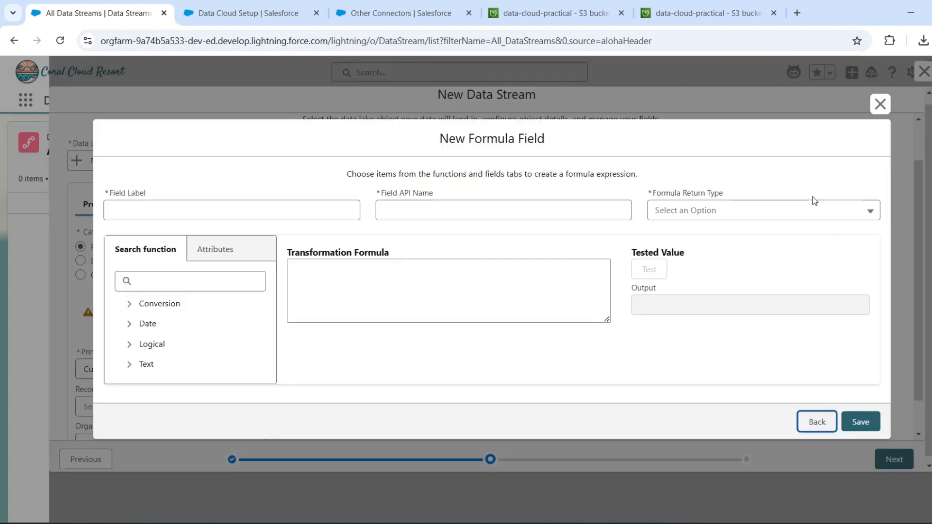
{"action": "left_click", "coordinate": [879, 104]}
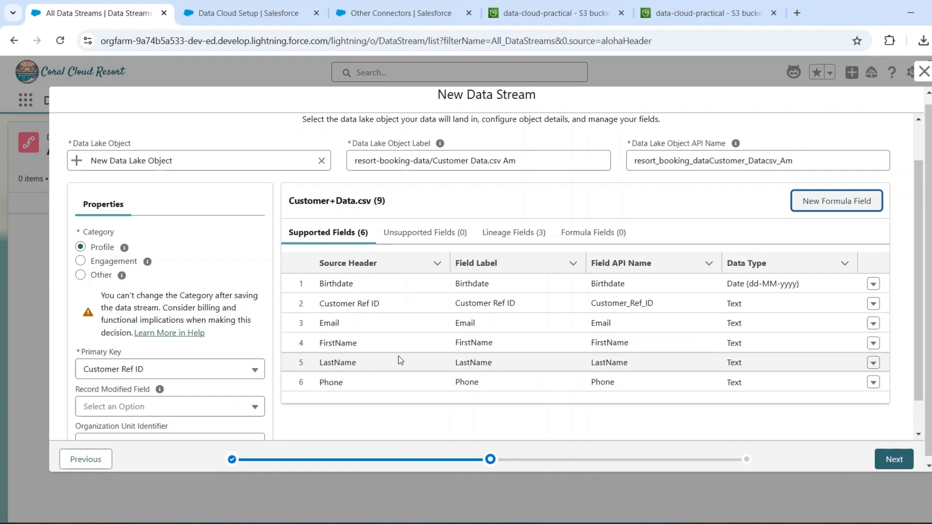
- Continue to the deployment settings, keep the Upsert refresh mode and the schedule frequency None, and deploy the data stream
{"action": "left_click", "coordinate": [896, 458]}
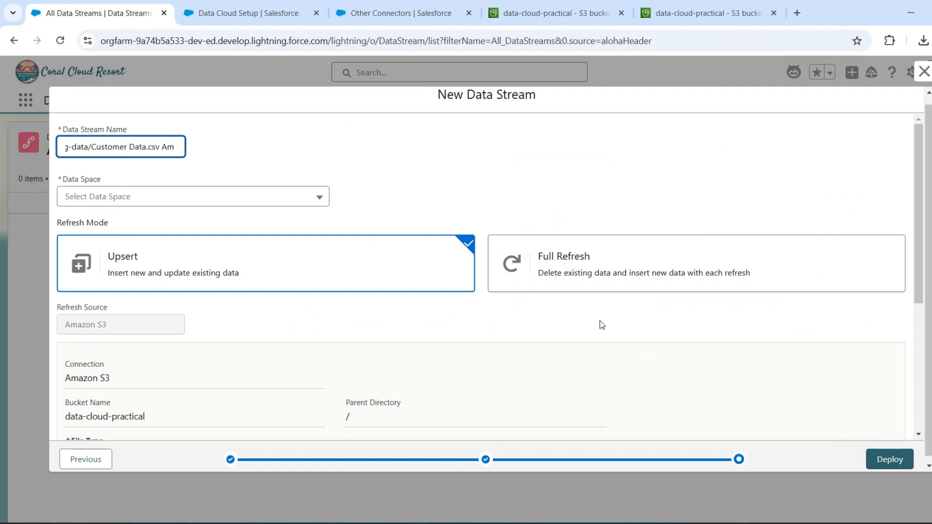
{"action": "scroll", "coordinate": [601, 325], "scroll_direction": "down", "scroll_amount": 5}
{"action": "left_click", "coordinate": [210, 375]}
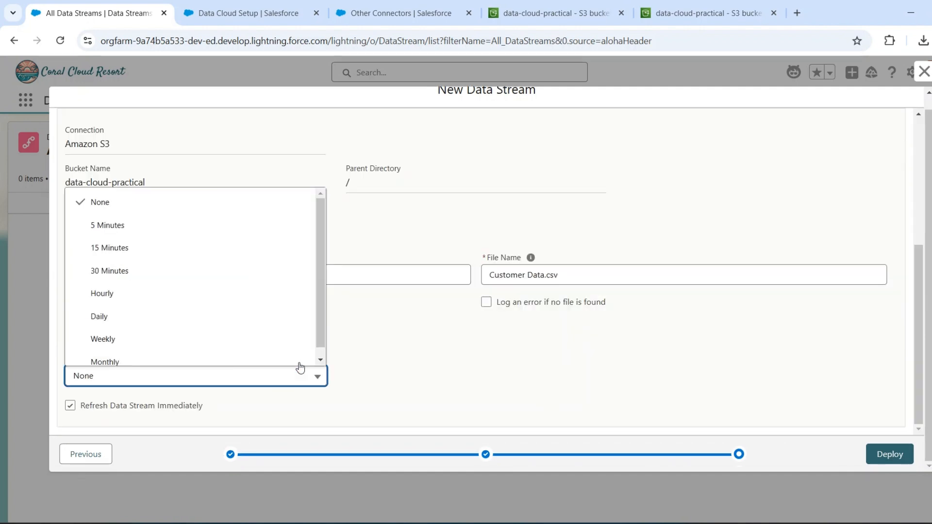
{"action": "left_click", "coordinate": [411, 367]}
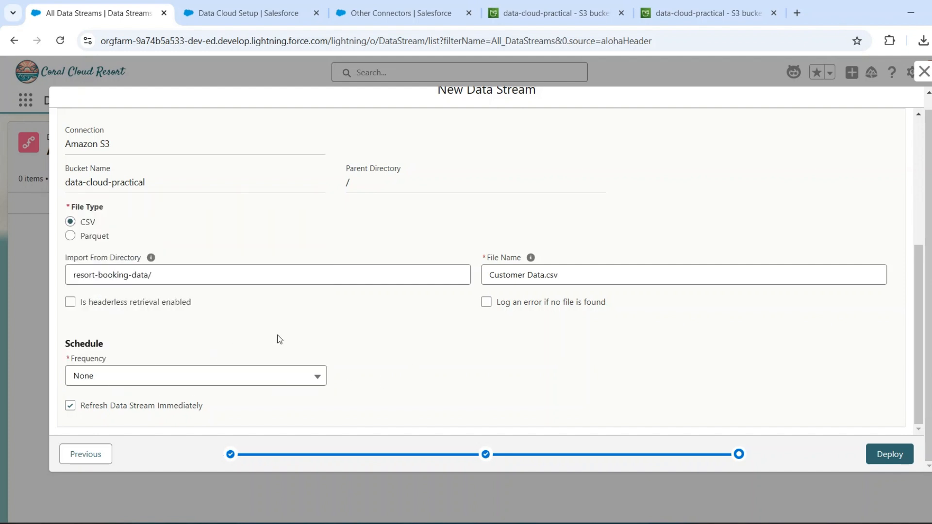
{"action": "scroll", "coordinate": [280, 339], "scroll_direction": "up", "scroll_amount": 3}
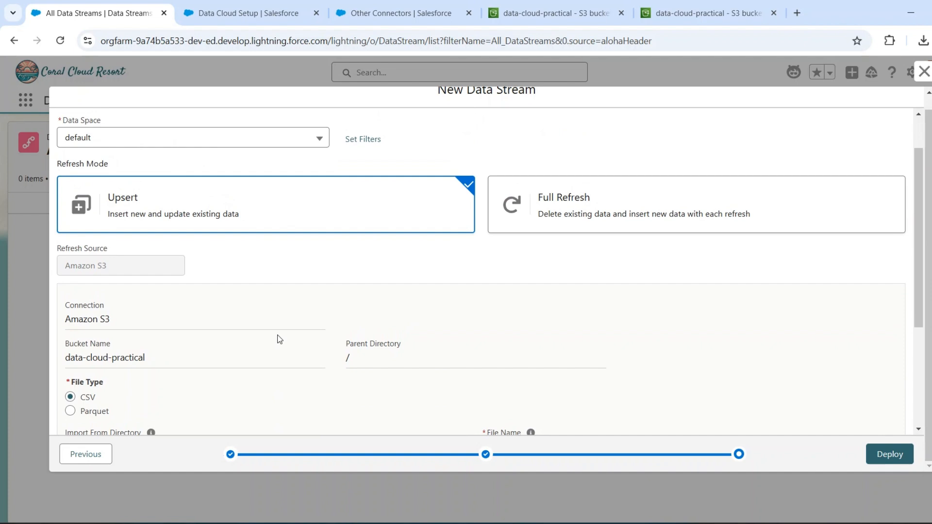
{"action": "scroll", "coordinate": [280, 339], "scroll_direction": "down", "scroll_amount": 3}
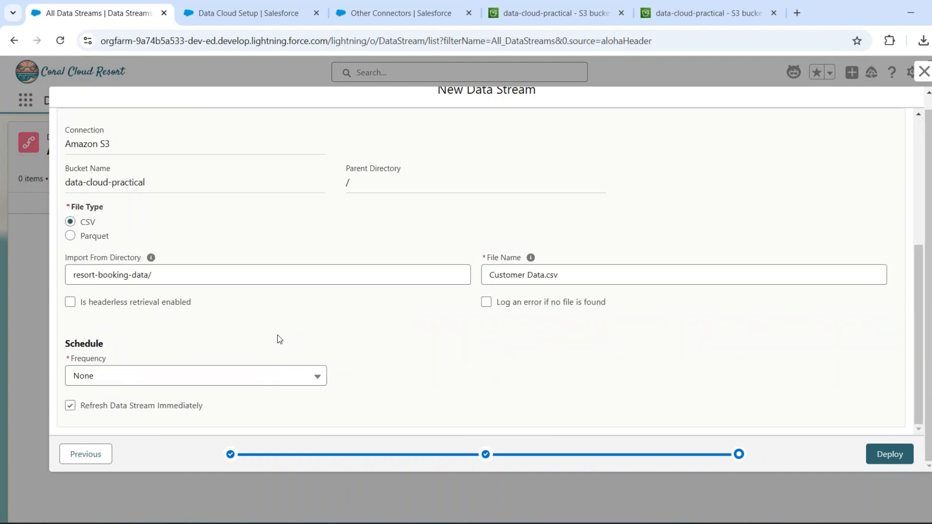
{"action": "scroll", "coordinate": [279, 340], "scroll_direction": "up", "scroll_amount": 1}
{"action": "scroll", "coordinate": [280, 339], "scroll_direction": "down", "scroll_amount": 1}
{"action": "left_click", "coordinate": [890, 457]}
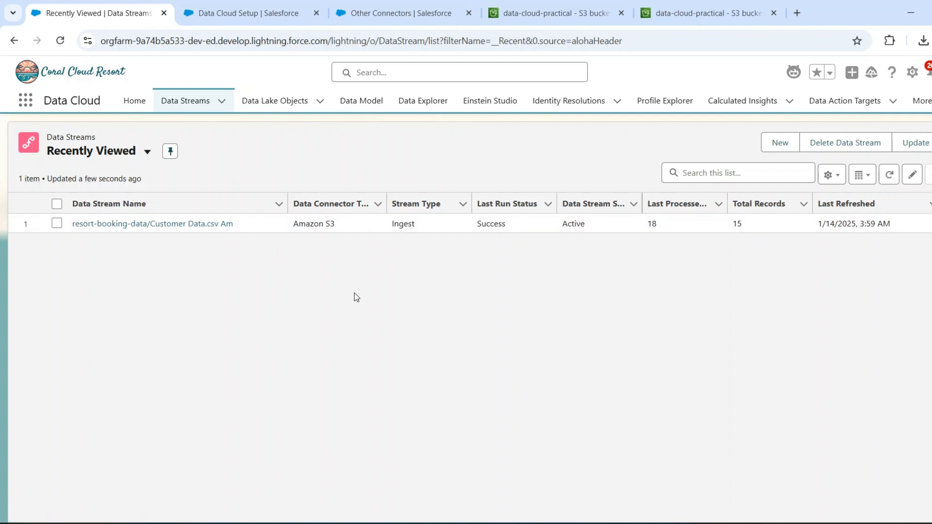
- Open the Customer Data.csv data stream, examine its refresh history, update its run status and return to its fields
{"action": "left_click", "coordinate": [152, 223]}
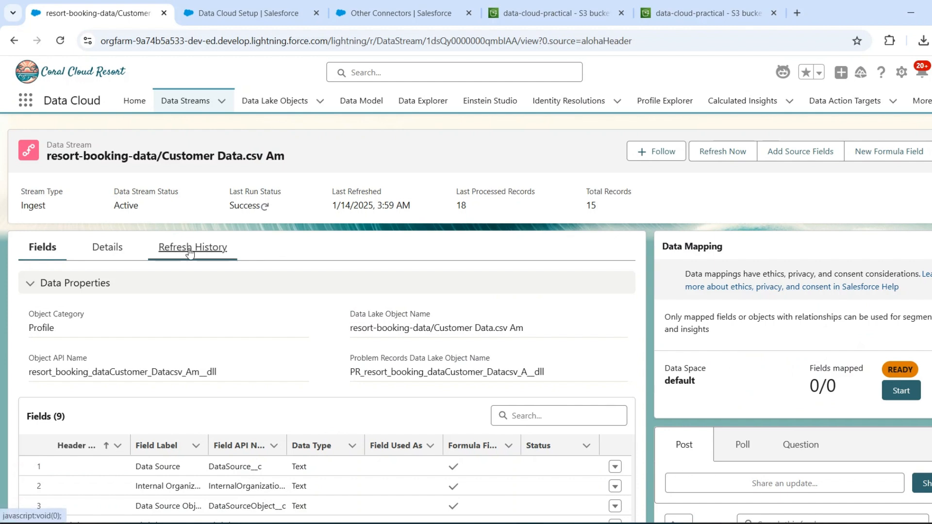
{"action": "left_click", "coordinate": [189, 249]}
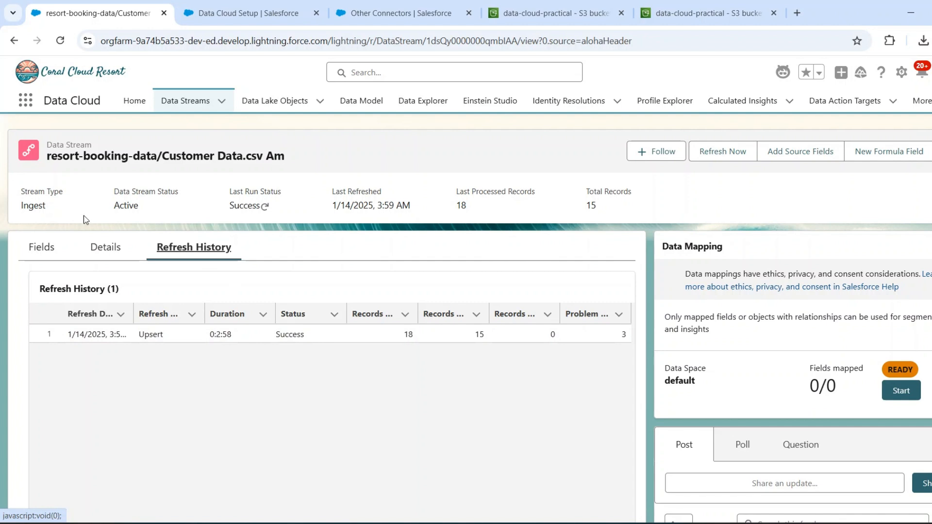
{"action": "left_click", "coordinate": [265, 207]}
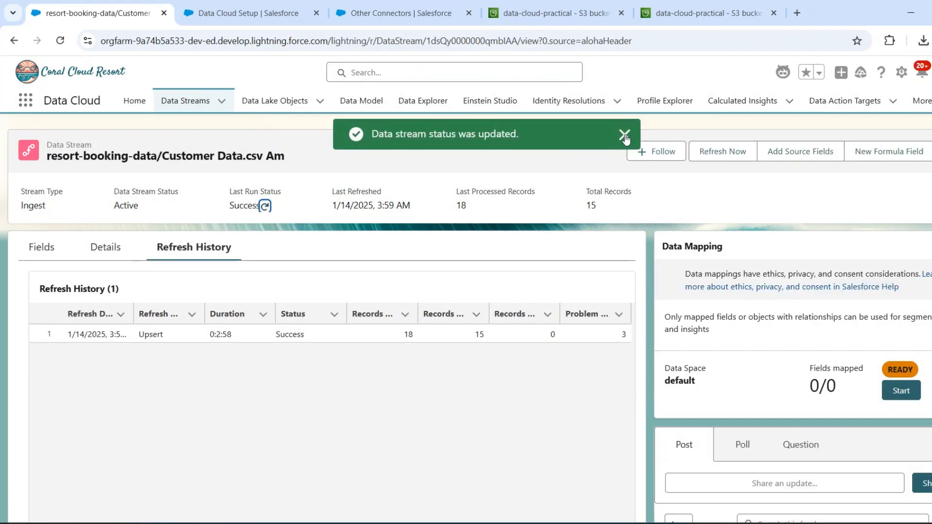
{"action": "left_click", "coordinate": [625, 136]}
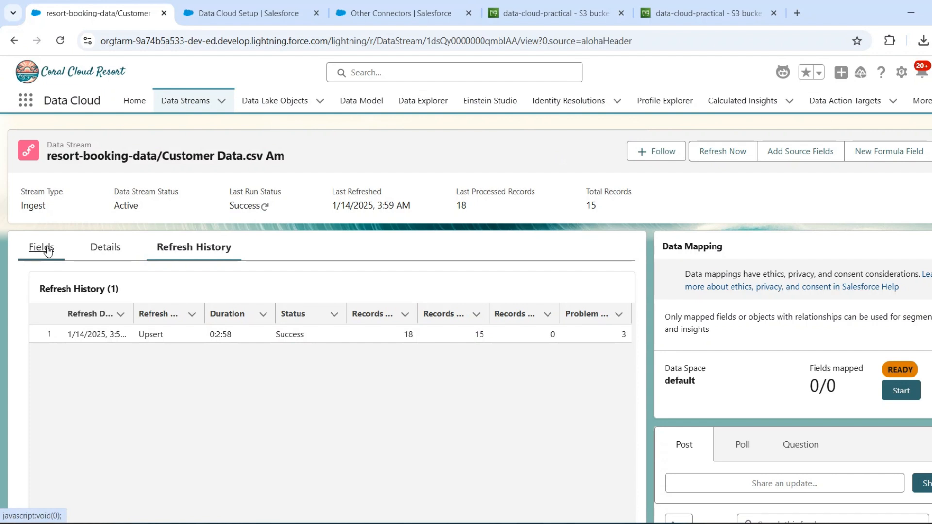
{"action": "left_click", "coordinate": [48, 251]}
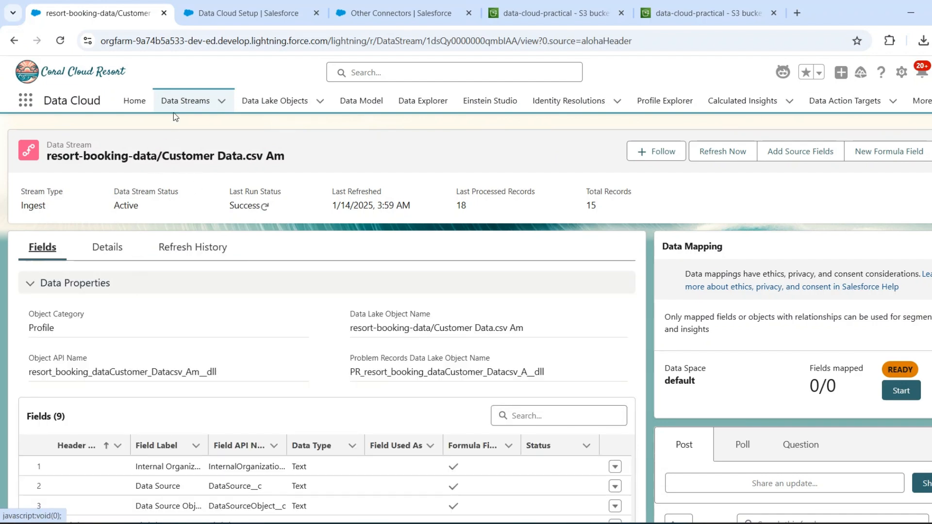
- Compare the list of data streams with the list of data lake objects
{"action": "left_click", "coordinate": [185, 103]}
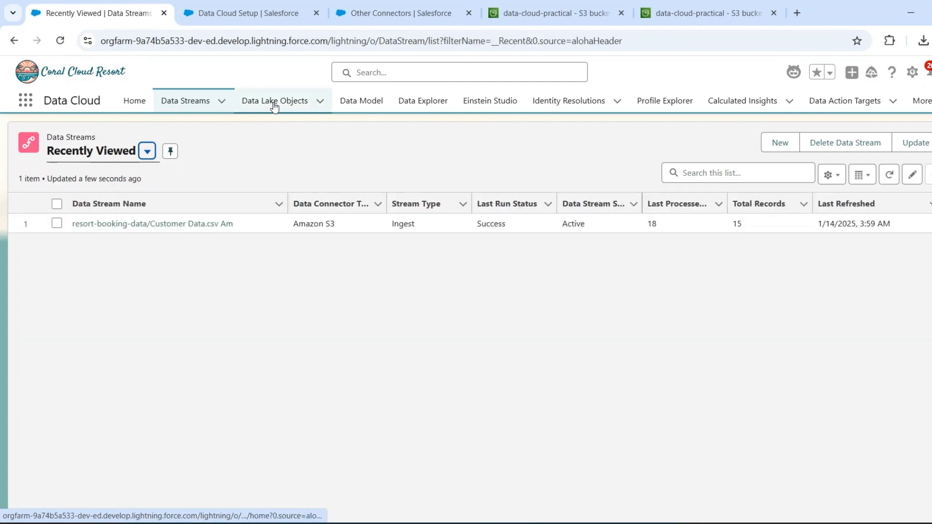
{"action": "left_click", "coordinate": [274, 103]}
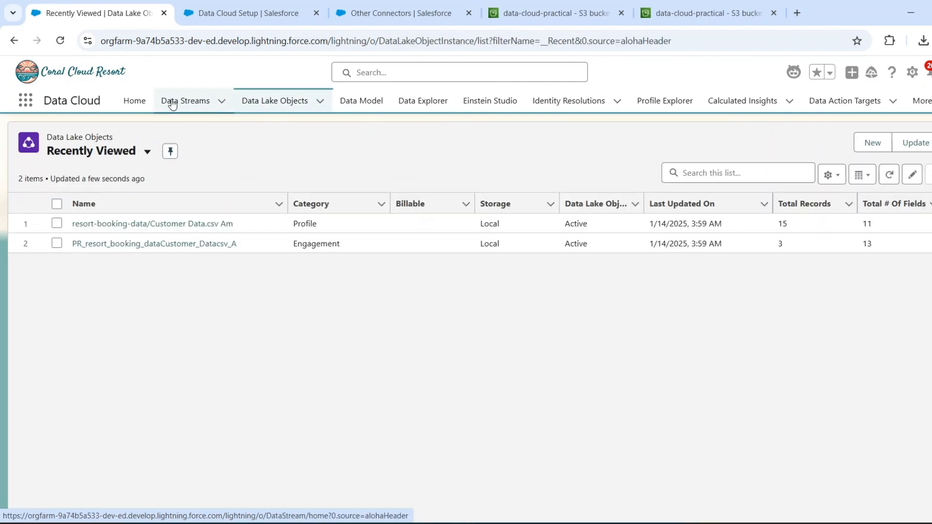
{"action": "left_click", "coordinate": [170, 103]}
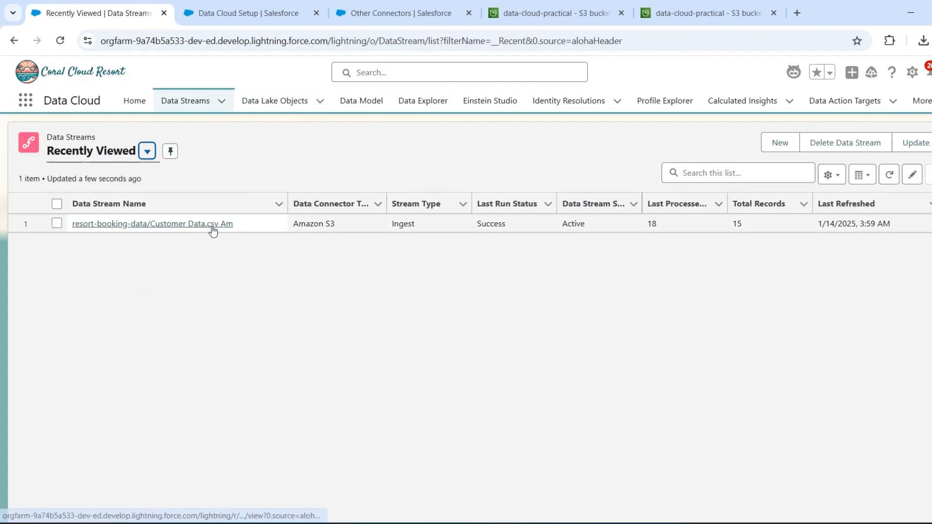
{"action": "left_click", "coordinate": [278, 104]}
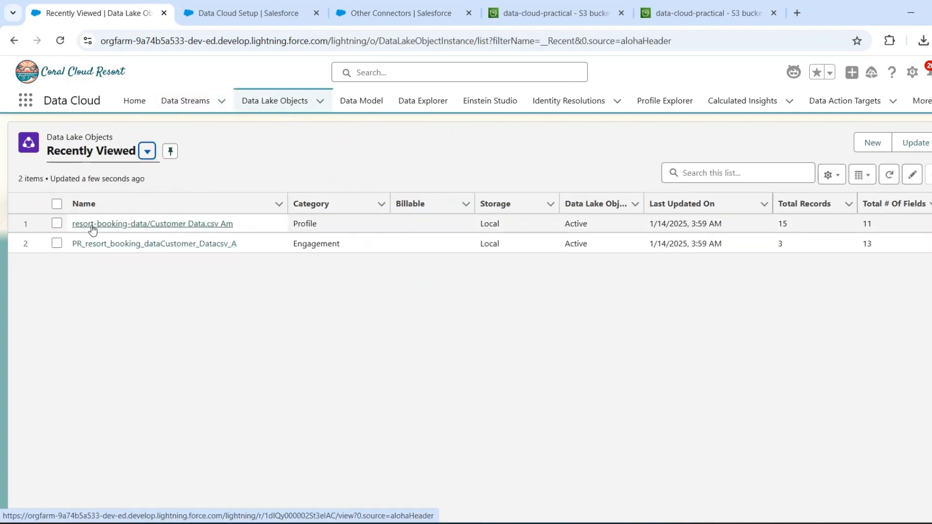
- Open the resort-booking-data/Customer Data.csv data lake object and examine its refresh history, details and fields
{"action": "left_click", "coordinate": [186, 224]}
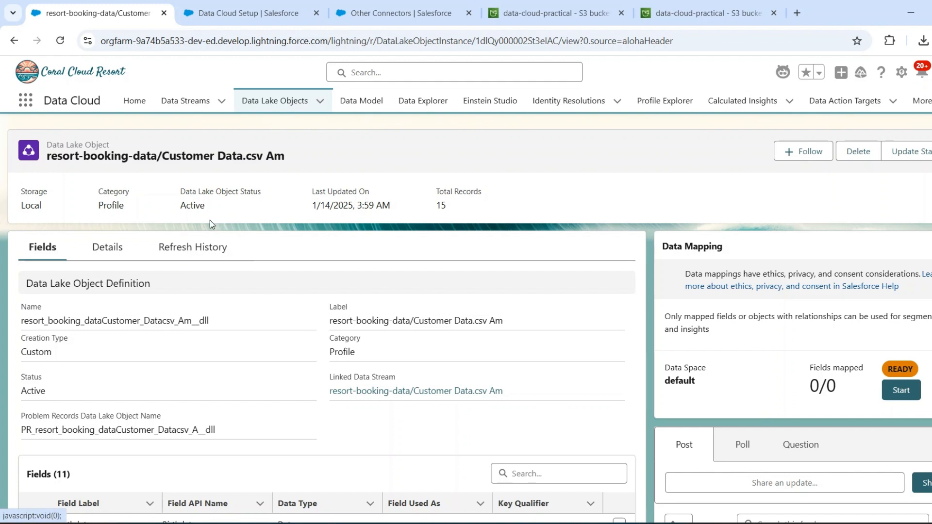
{"action": "left_click", "coordinate": [190, 251]}
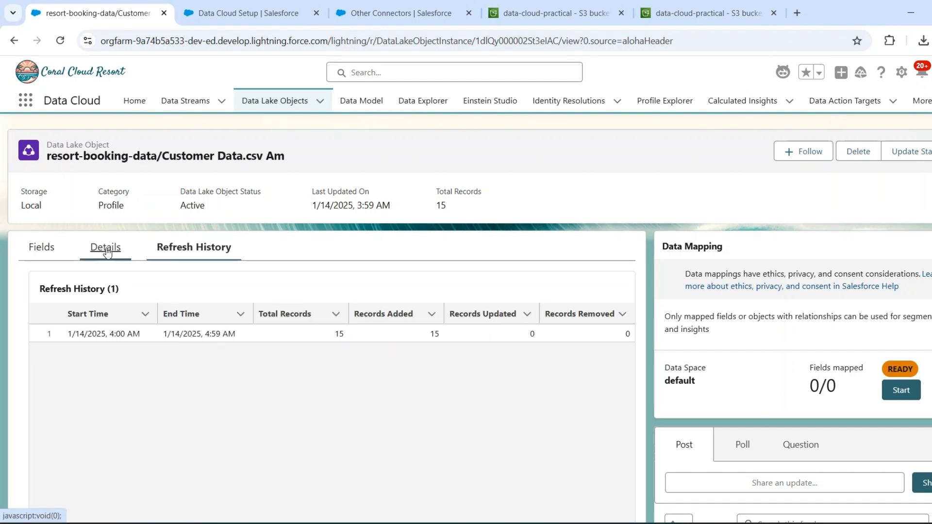
{"action": "left_click", "coordinate": [93, 251]}
{"action": "left_click", "coordinate": [43, 249]}
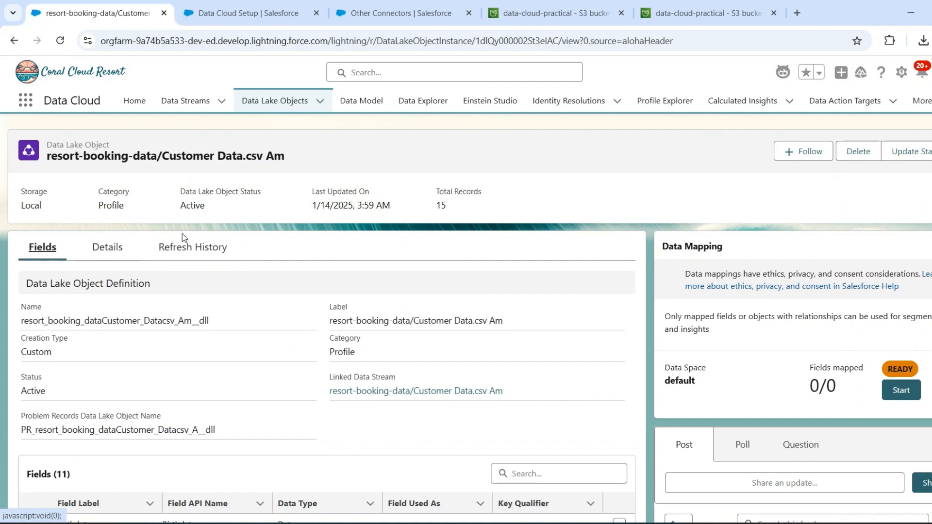
- Display the records of the resort-booking-data/Customer Data.csv data lake object in Data Explorer, using the default data space
{"action": "left_click", "coordinate": [426, 105]}
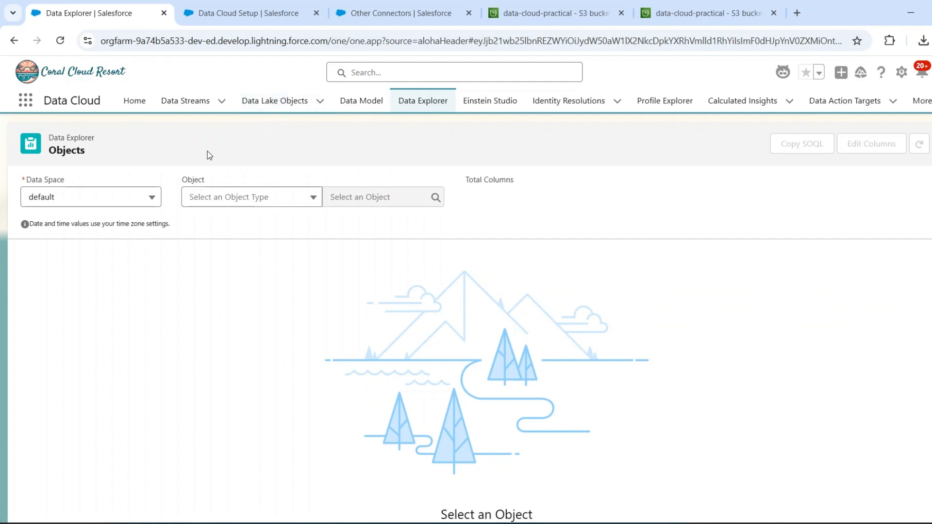
{"action": "left_click", "coordinate": [246, 196]}
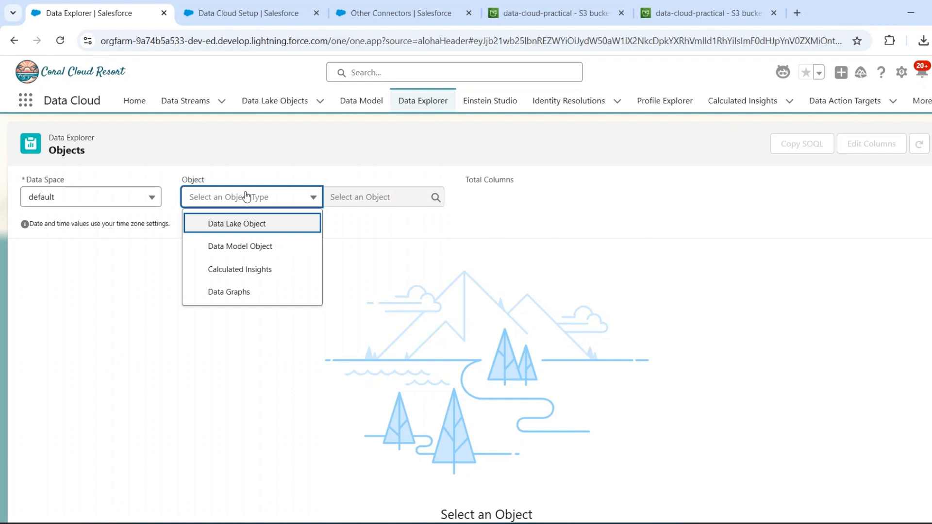
{"action": "left_click", "coordinate": [254, 225]}
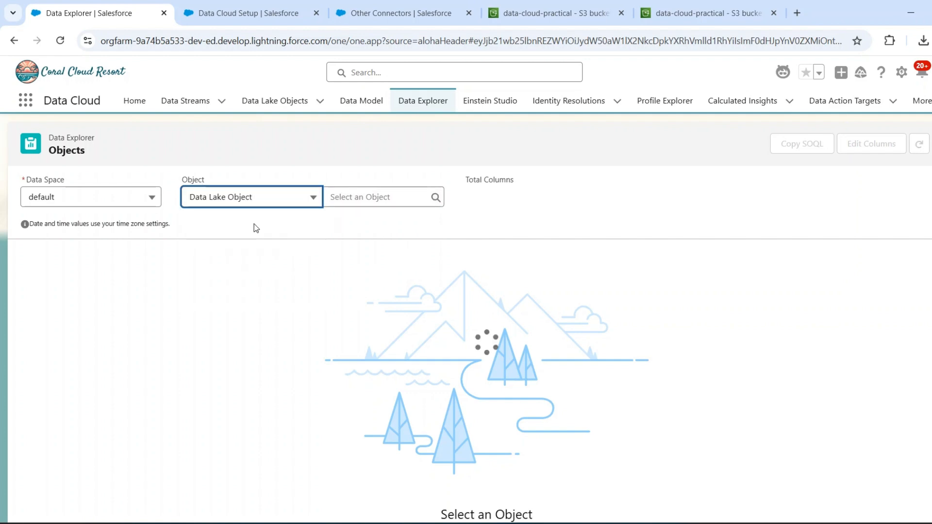
{"action": "left_click", "coordinate": [369, 199]}
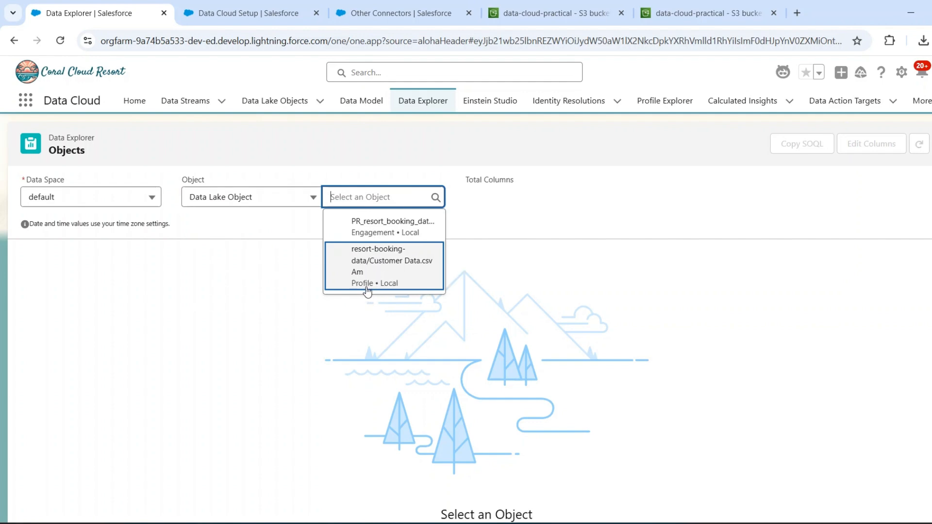
{"action": "left_click", "coordinate": [384, 259]}
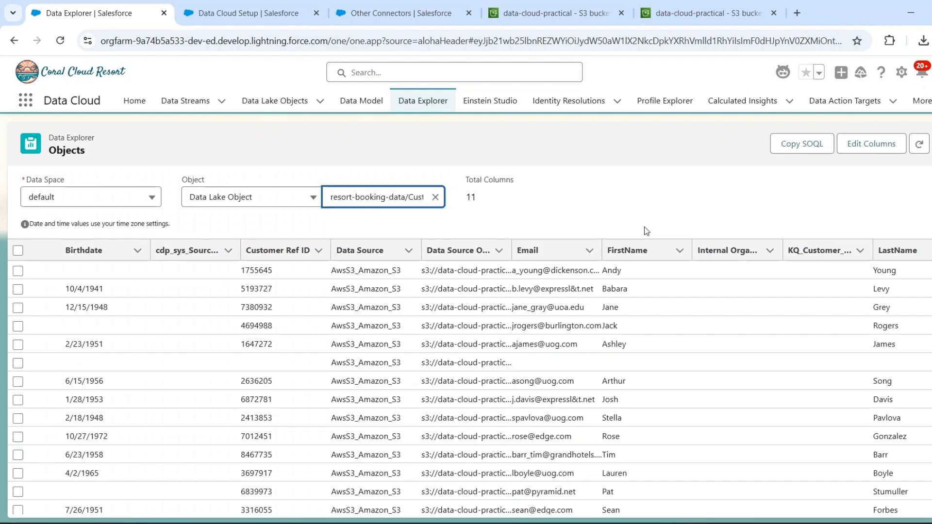
- Remove the cdp_sys_SourceVersion, Data Source Object, Internal Organization and KQ_Customer_Ref_ID columns from the displayed customer records
{"action": "left_click", "coordinate": [877, 144]}
{"action": "left_click", "coordinate": [507, 258]}
{"action": "left_click", "coordinate": [474, 265]}
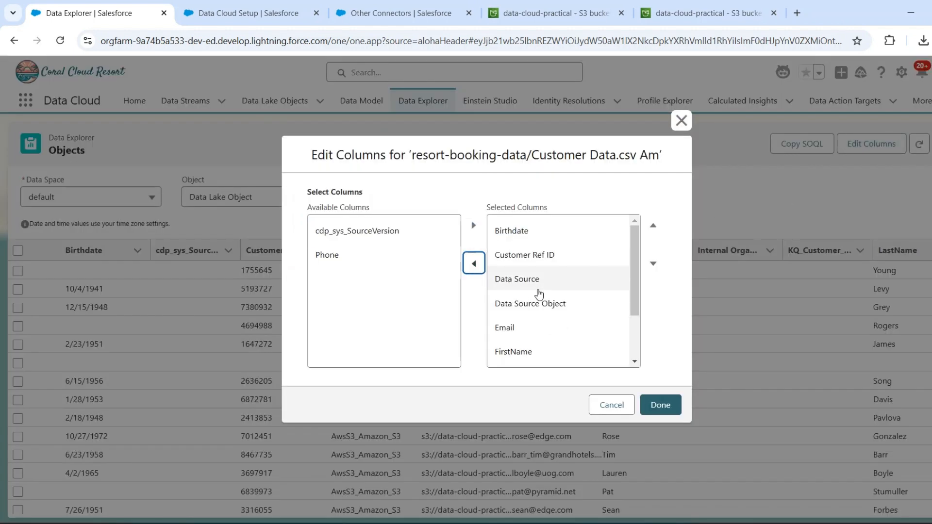
{"action": "left_click", "coordinate": [519, 305]}
{"action": "left_click", "coordinate": [474, 264]}
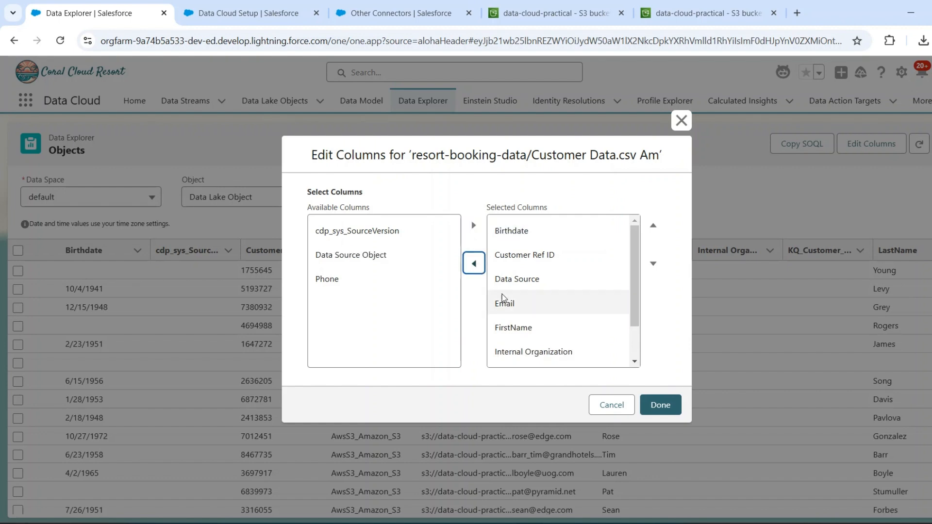
{"action": "scroll", "coordinate": [530, 327], "scroll_direction": "down", "scroll_amount": 1}
{"action": "left_click", "coordinate": [529, 307]}
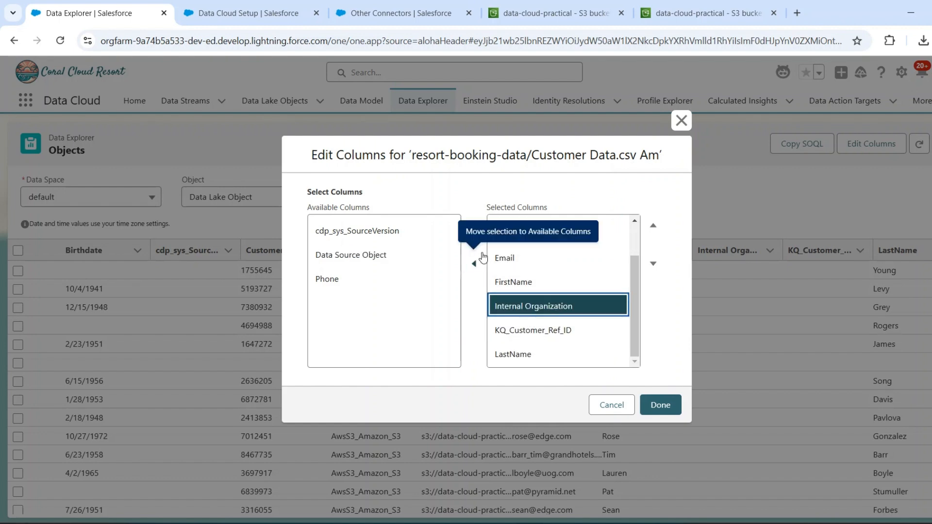
{"action": "left_click", "coordinate": [474, 264]}
{"action": "left_click", "coordinate": [523, 331]}
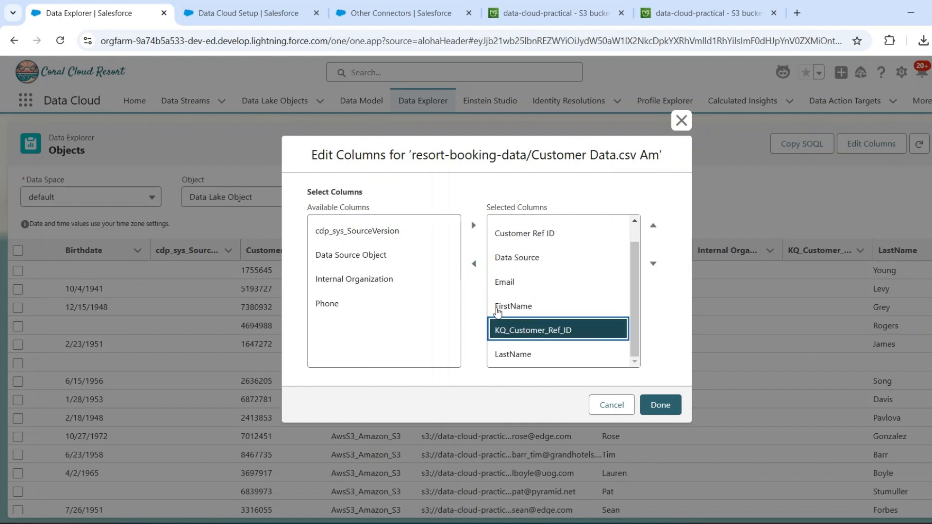
{"action": "left_click", "coordinate": [474, 264]}
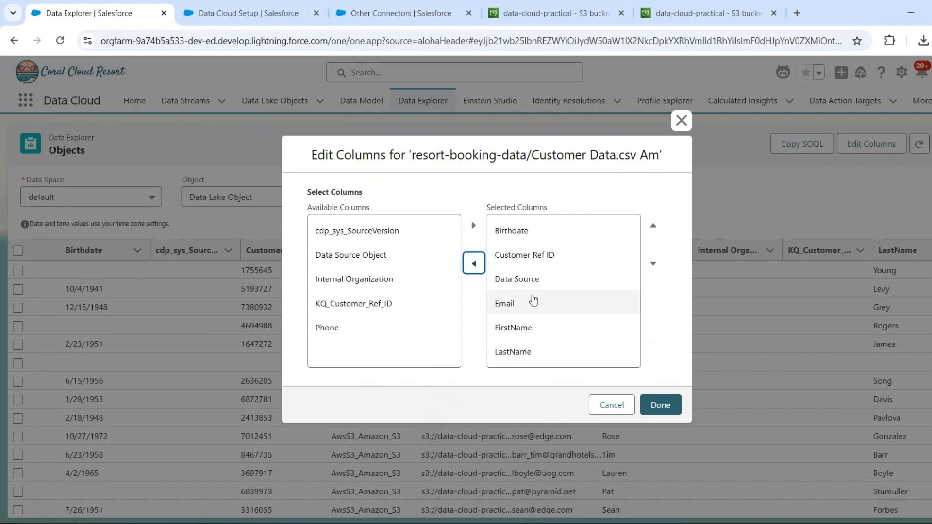
{"action": "left_click", "coordinate": [658, 406]}
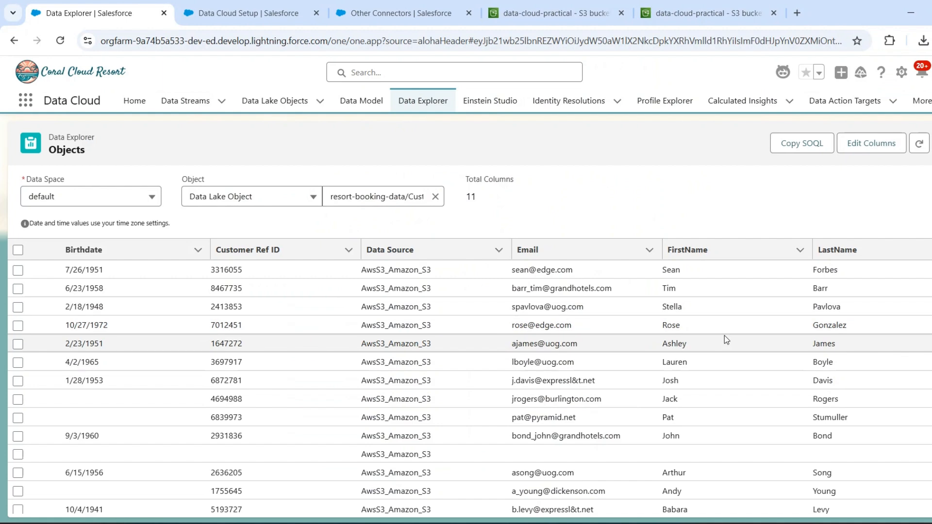
- Examine the ingested customer records, including the Birthdate, Customer Ref ID, Data Source, Email and name columns
{"action": "scroll", "coordinate": [724, 336], "scroll_direction": "down", "scroll_amount": 1}
{"action": "scroll", "coordinate": [724, 336], "scroll_direction": "up", "scroll_amount": 1}
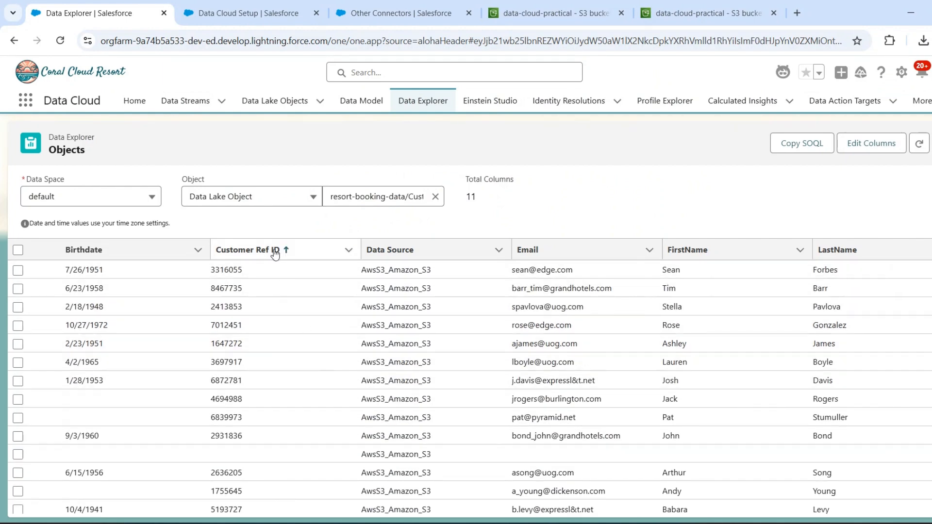
{"action": "scroll", "coordinate": [253, 394], "scroll_direction": "down", "scroll_amount": 1}
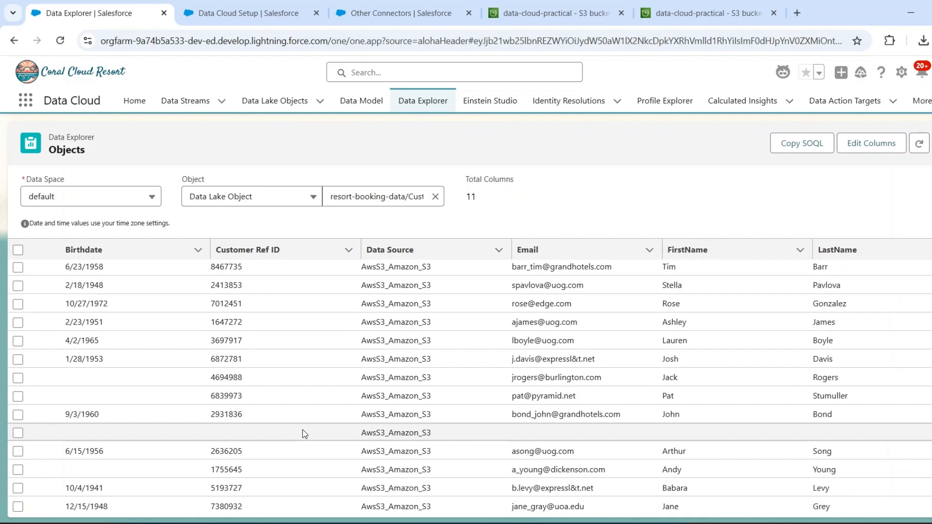
{"action": "scroll", "coordinate": [302, 429], "scroll_direction": "up", "scroll_amount": 1}
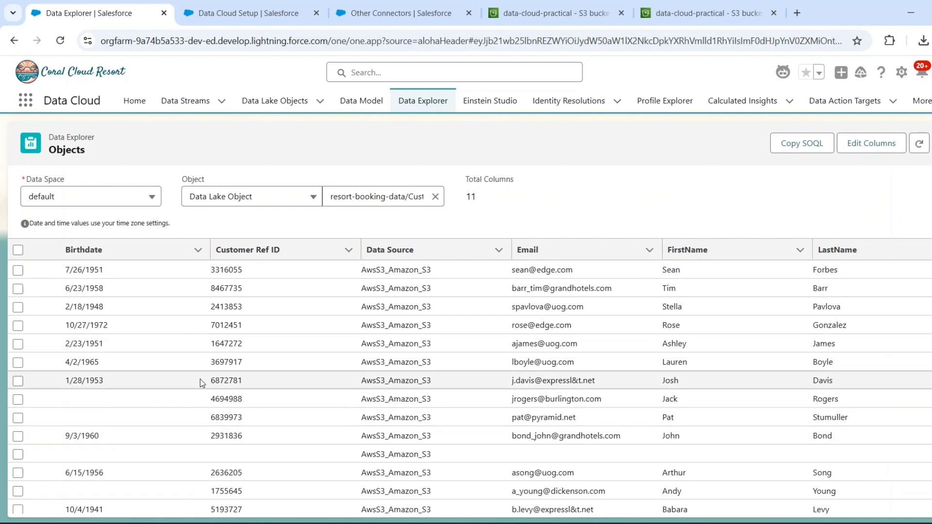
{"action": "scroll", "coordinate": [200, 380], "scroll_direction": "down", "scroll_amount": 1}
{"action": "scroll", "coordinate": [200, 380], "scroll_direction": "up", "scroll_amount": 1}
{"action": "scroll", "coordinate": [200, 380], "scroll_direction": "down", "scroll_amount": 1}
{"action": "scroll", "coordinate": [199, 380], "scroll_direction": "up", "scroll_amount": 1}
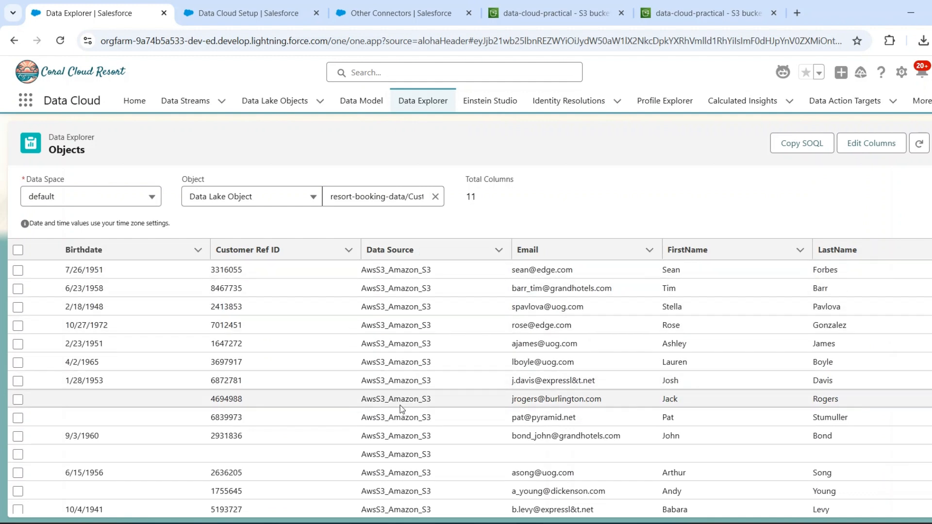
{"action": "scroll", "coordinate": [401, 409], "scroll_direction": "down", "scroll_amount": 1}
{"action": "scroll", "coordinate": [249, 347], "scroll_direction": "up", "scroll_amount": 1}
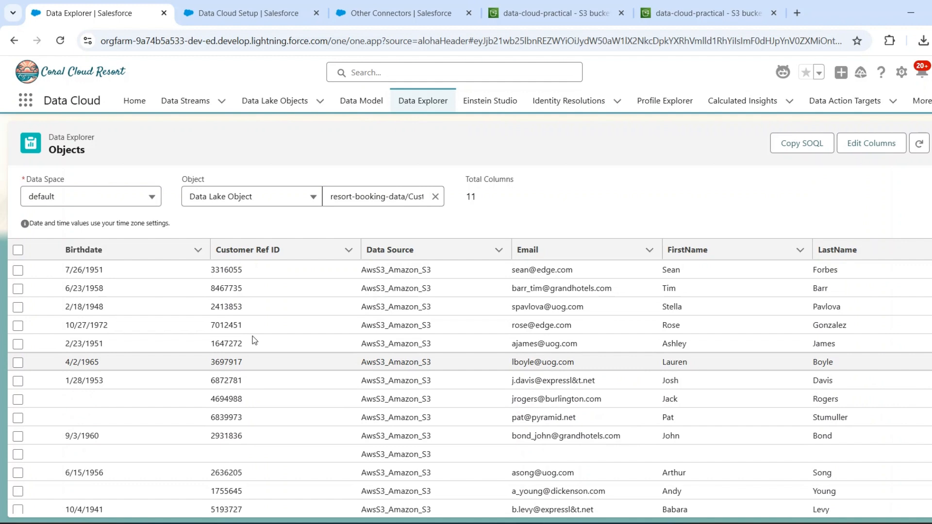
{"action": "scroll", "coordinate": [116, 402], "scroll_direction": "down", "scroll_amount": 1}
{"action": "scroll", "coordinate": [116, 403], "scroll_direction": "up", "scroll_amount": 1}
{"action": "scroll", "coordinate": [456, 338], "scroll_direction": "down", "scroll_amount": 1}
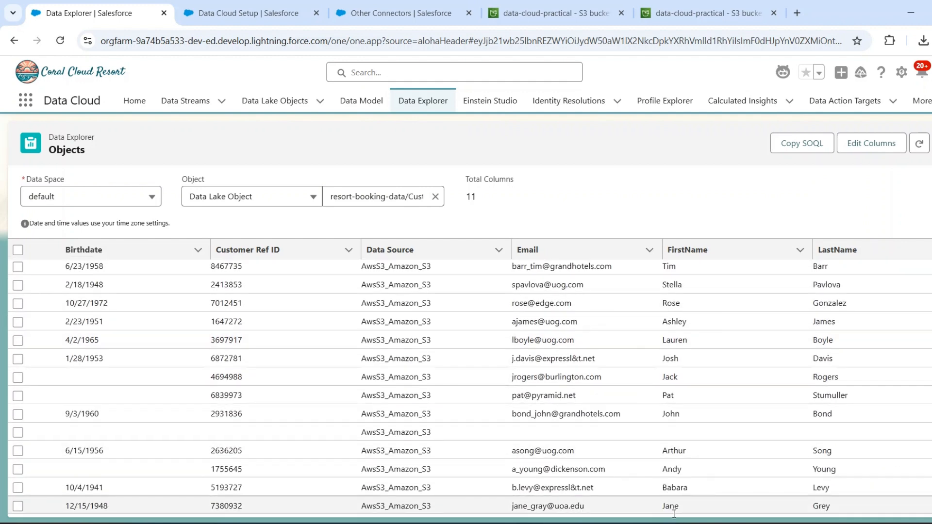
- Compare the ingested customer records with the rows of the Customer Data (1) file in Excel
{"action": "mouse_move", "coordinate": [670, 523]}
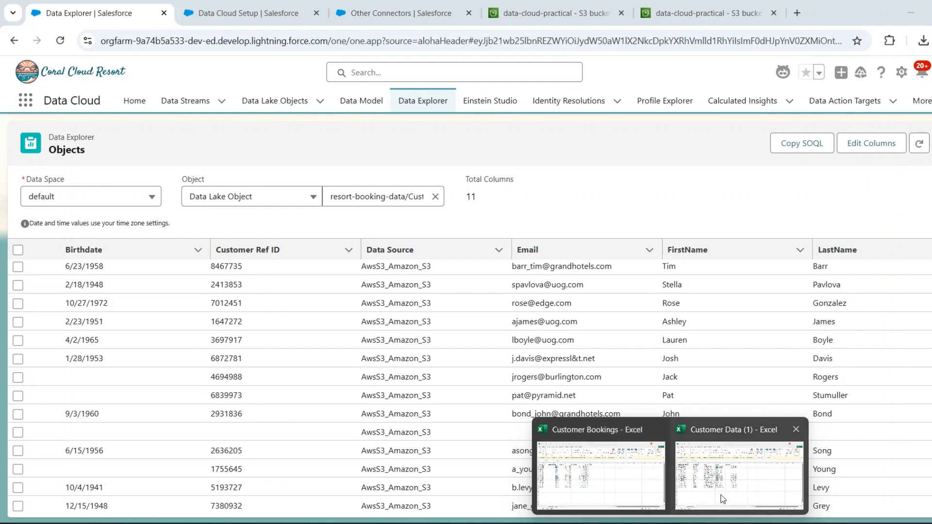
{"action": "left_click", "coordinate": [735, 486]}
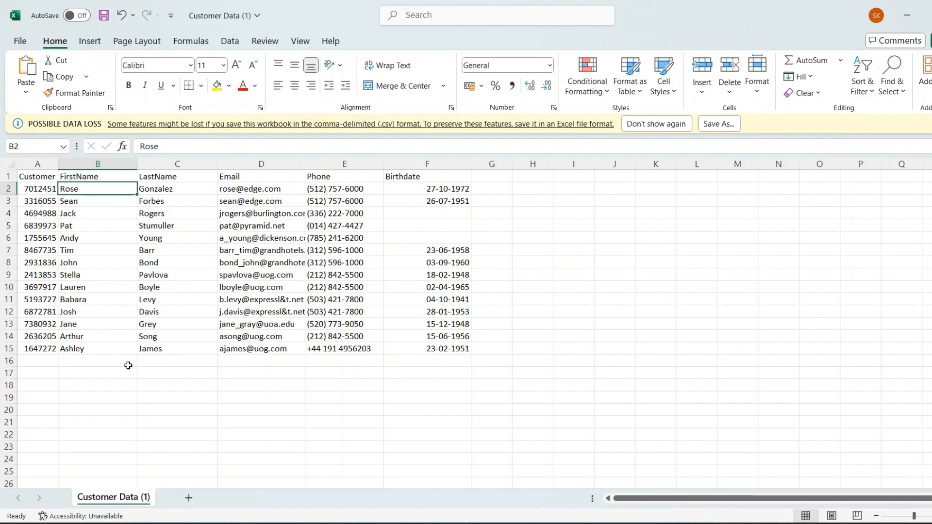
{"action": "left_click", "coordinate": [178, 365]}
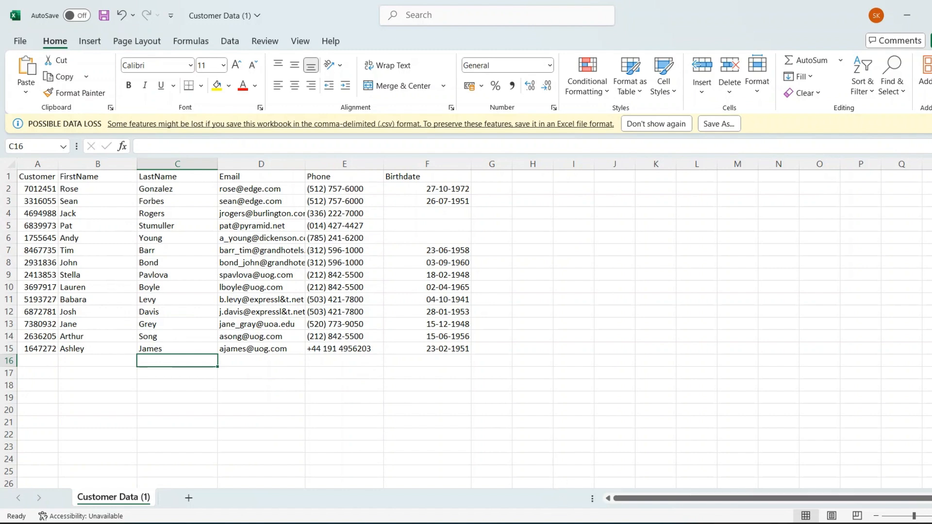
{"action": "mouse_move", "coordinate": [529, 523]}
{"action": "left_click", "coordinate": [484, 473]}
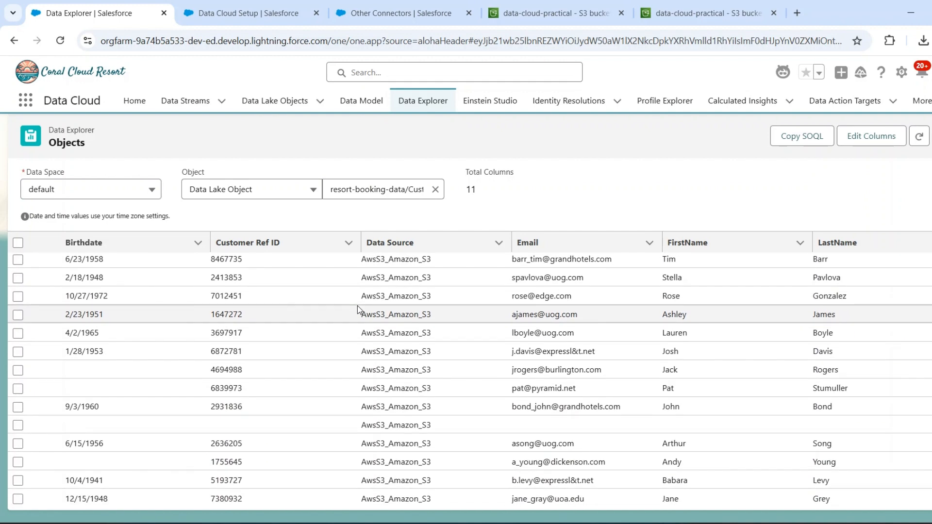
{"action": "scroll", "coordinate": [358, 309], "scroll_direction": "up", "scroll_amount": 1}
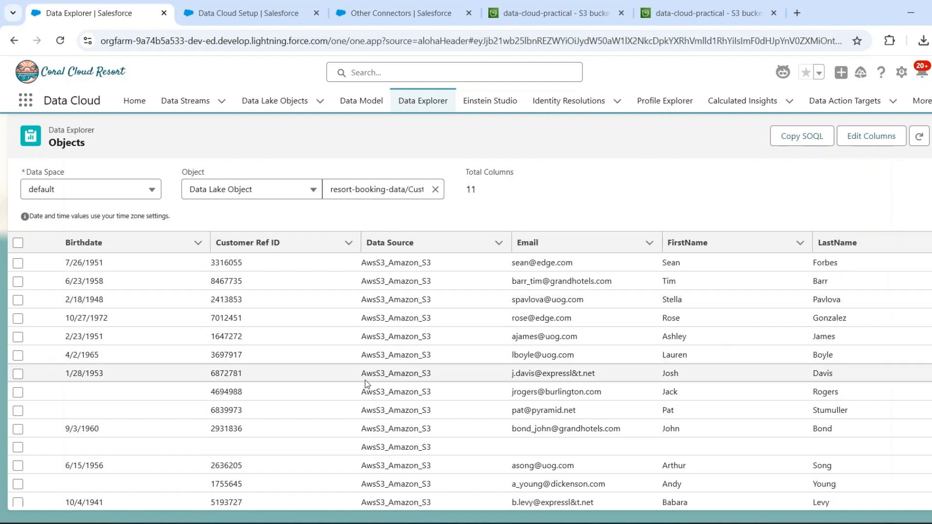
{"action": "scroll", "coordinate": [365, 381], "scroll_direction": "down", "scroll_amount": 1}
{"action": "scroll", "coordinate": [364, 384], "scroll_direction": "up", "scroll_amount": 1}
{"action": "scroll", "coordinate": [294, 437], "scroll_direction": "down", "scroll_amount": 1}
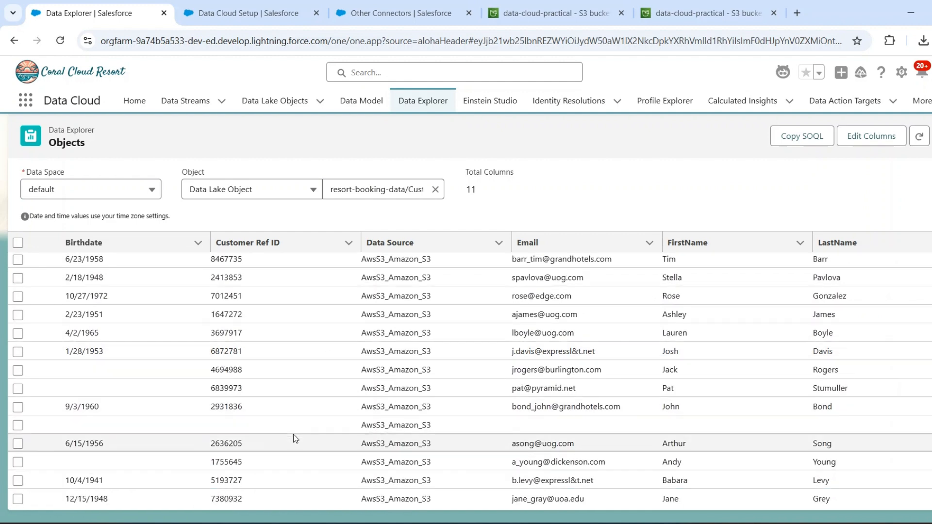
{"action": "scroll", "coordinate": [294, 438], "scroll_direction": "up", "scroll_amount": 1}
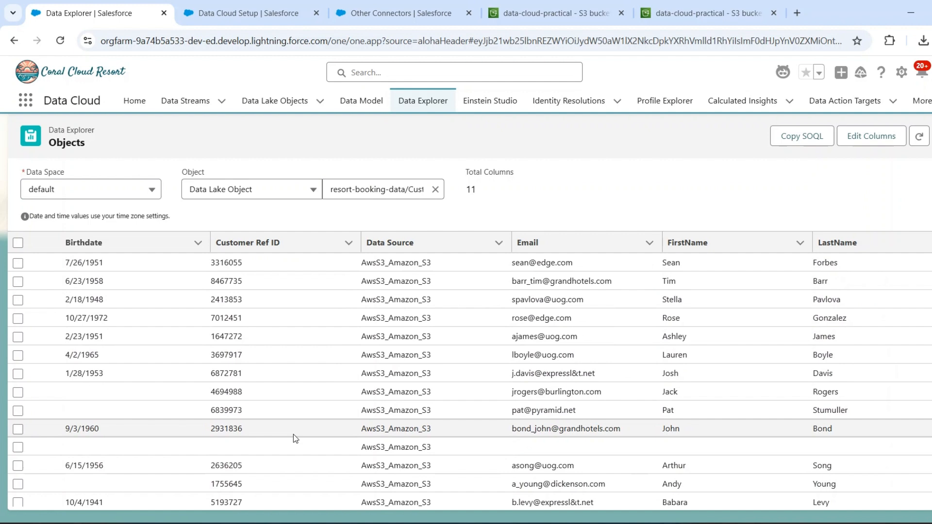
- Start a new data stream with Amazon S3 as the source and resort-booking-data/ as the import directory
{"action": "left_click", "coordinate": [186, 100]}
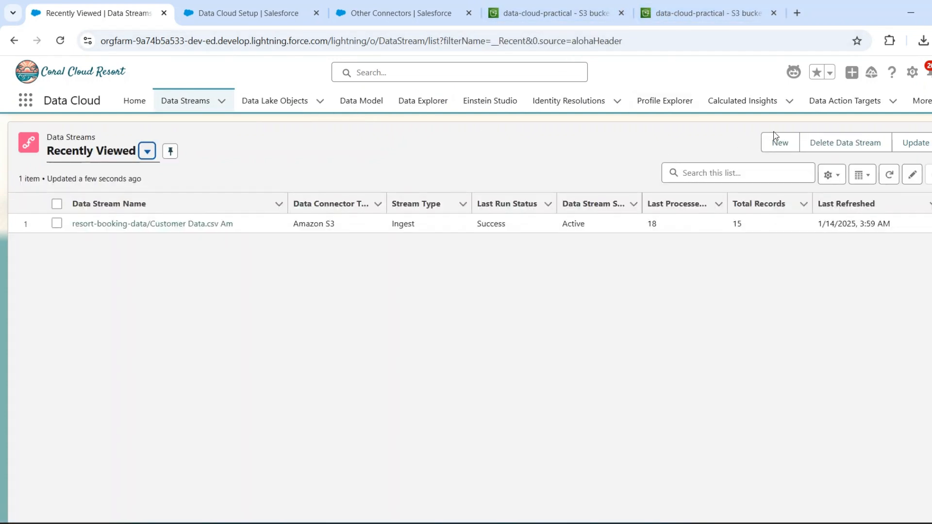
{"action": "left_click", "coordinate": [781, 145]}
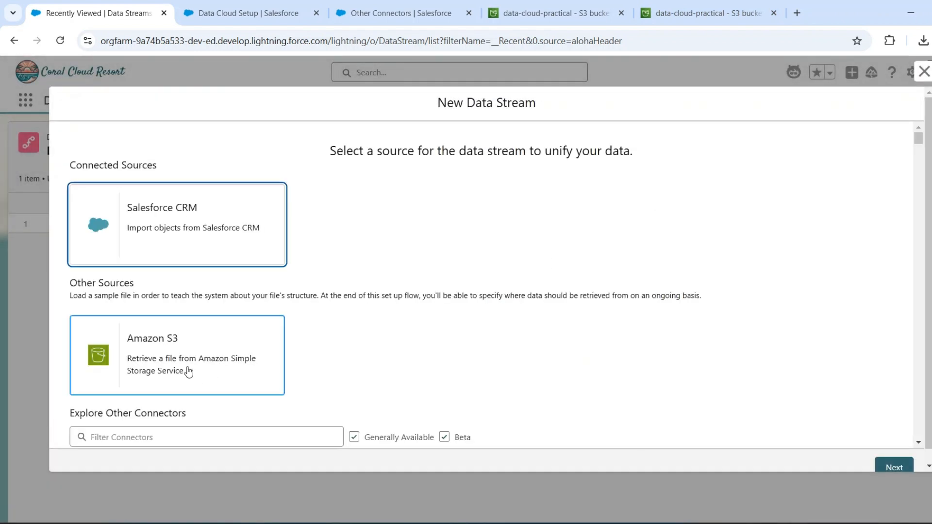
{"action": "left_click", "coordinate": [189, 372]}
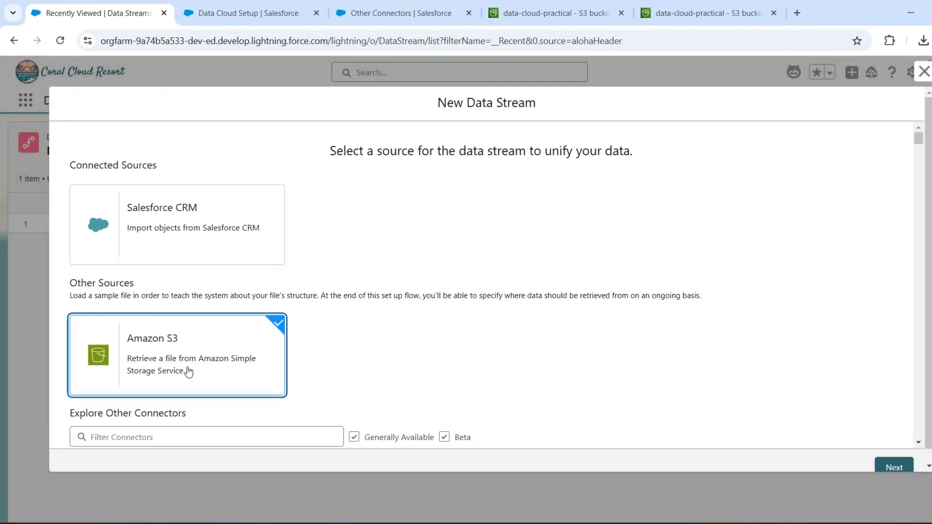
{"action": "left_click", "coordinate": [895, 466]}
{"action": "left_click", "coordinate": [170, 348]}
{"action": "left_click", "coordinate": [176, 379]}
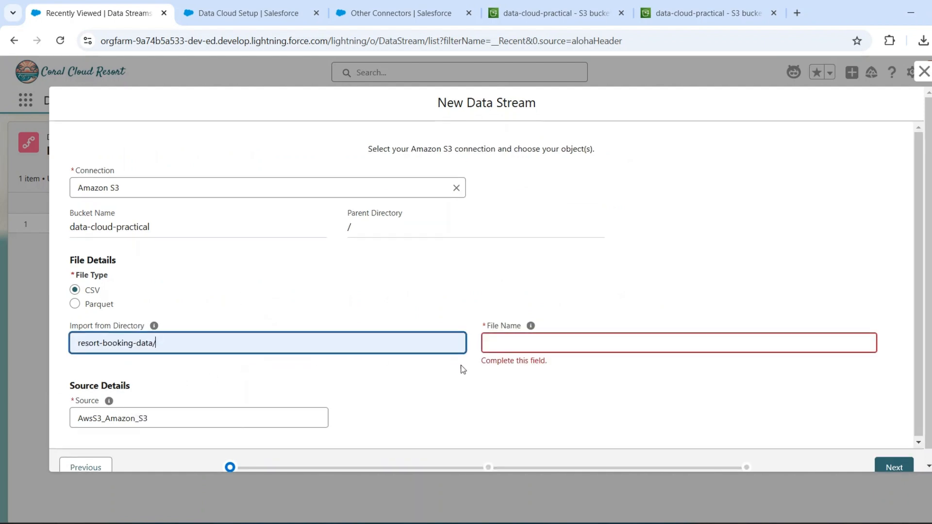
- Switch to the Amazon S3 console and copy the object key of Customer Bookings.csv in the resort-booking-data/ folder
{"action": "left_click", "coordinate": [523, 345]}
{"action": "left_click", "coordinate": [593, 418]}
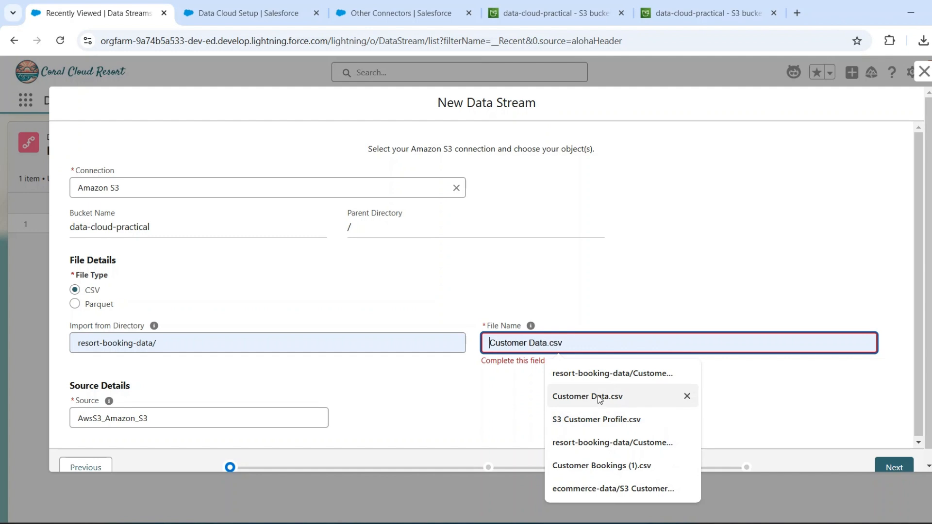
{"action": "left_click", "coordinate": [679, 14]}
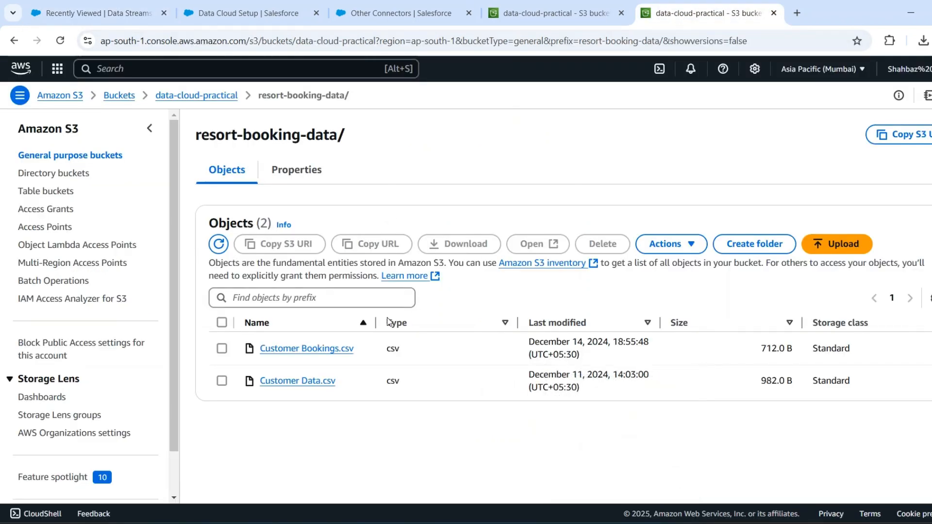
{"action": "left_click", "coordinate": [293, 352]}
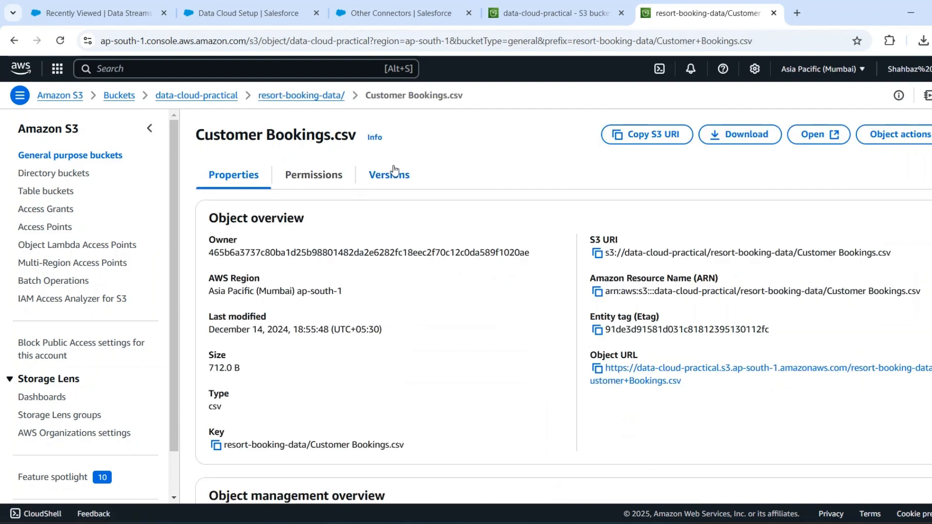
{"action": "scroll", "coordinate": [319, 267], "scroll_direction": "down", "scroll_amount": 2}
{"action": "scroll", "coordinate": [318, 265], "scroll_direction": "up", "scroll_amount": 2}
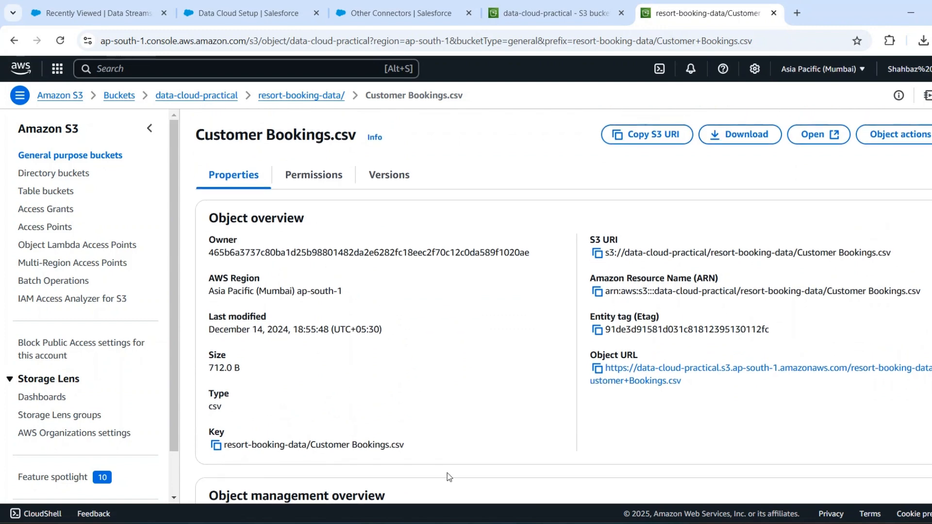
{"action": "left_click", "coordinate": [215, 445]}
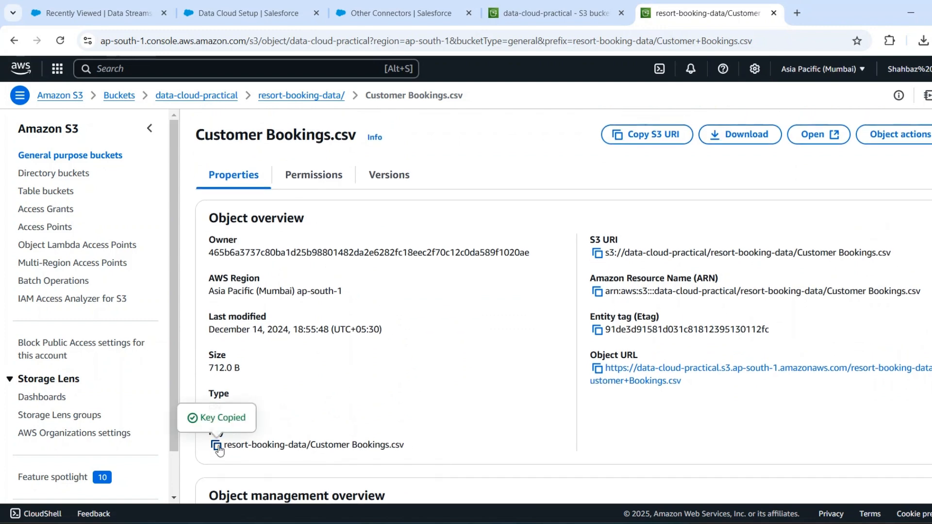
- Back in Data Cloud, set the new data stream's file name to Customer Bookings.csv and proceed to the data lake object settings
{"action": "left_click", "coordinate": [145, 23]}
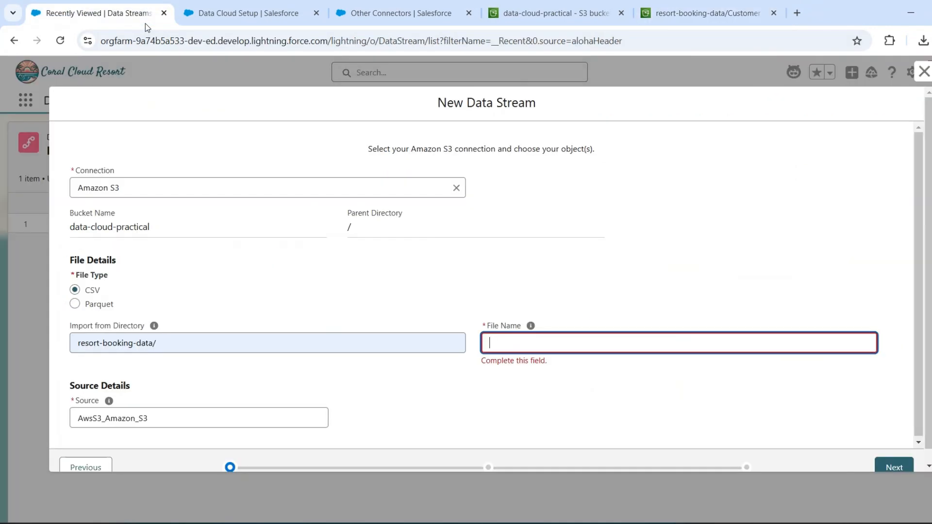
{"action": "key", "text": "ctrl+v"}
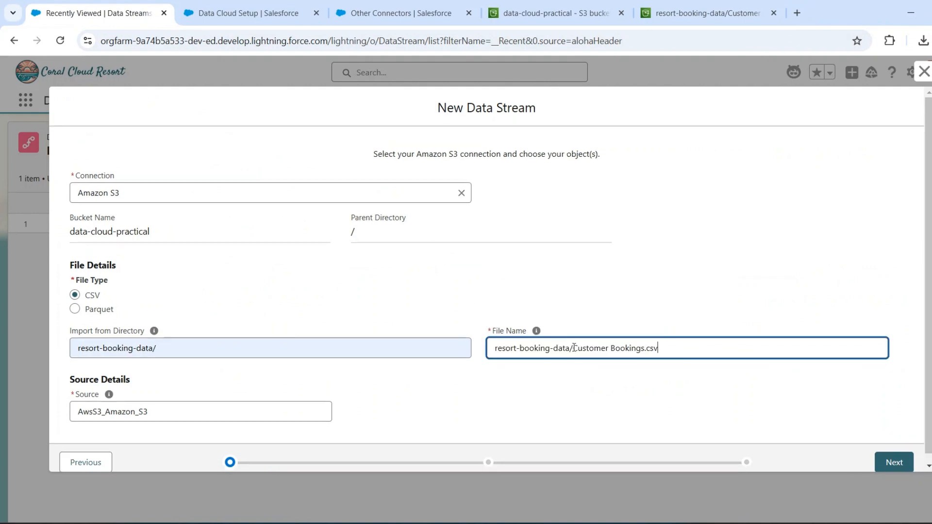
{"action": "left_click_drag", "start_coordinate": [573, 348], "coordinate": [479, 349]}
{"action": "key", "text": "BackSpace"}
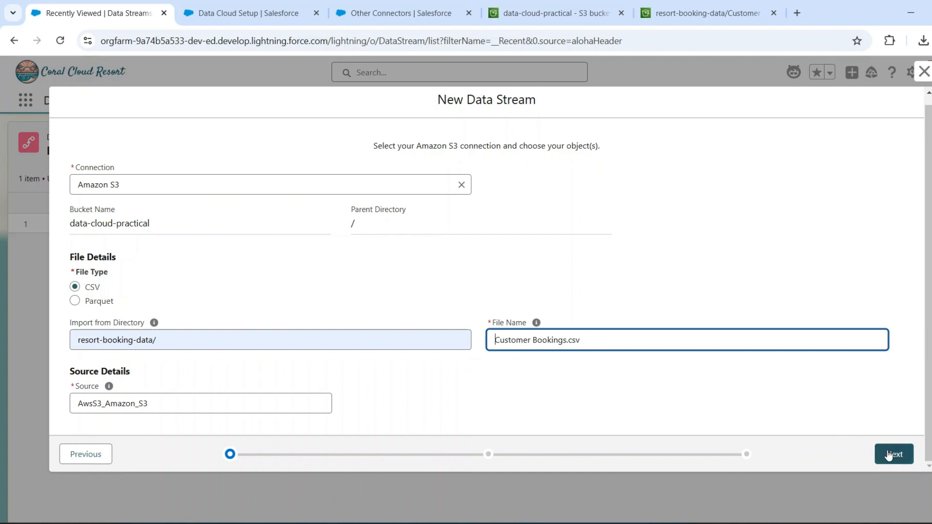
{"action": "left_click", "coordinate": [890, 454]}
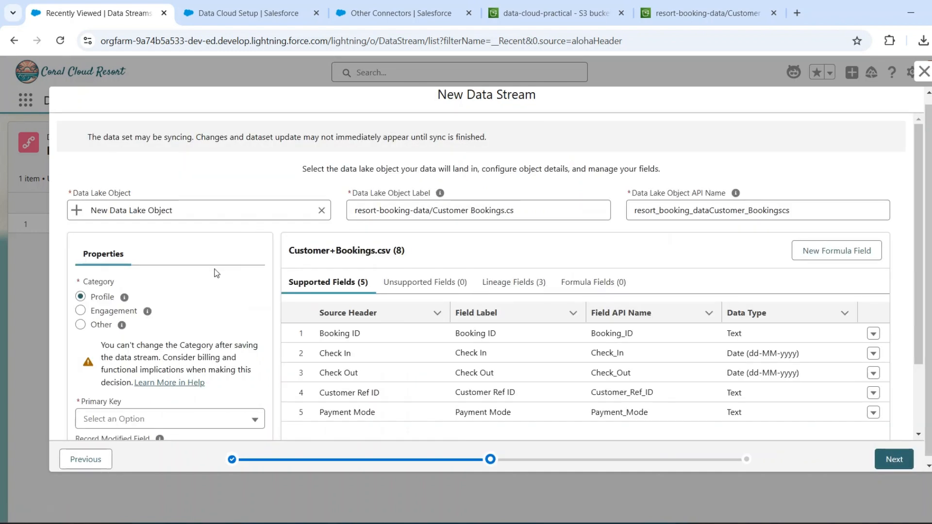
- Set the bookings data lake object's category to Other and its primary key to Booking ID
{"action": "scroll", "coordinate": [365, 362], "scroll_direction": "down", "scroll_amount": 2}
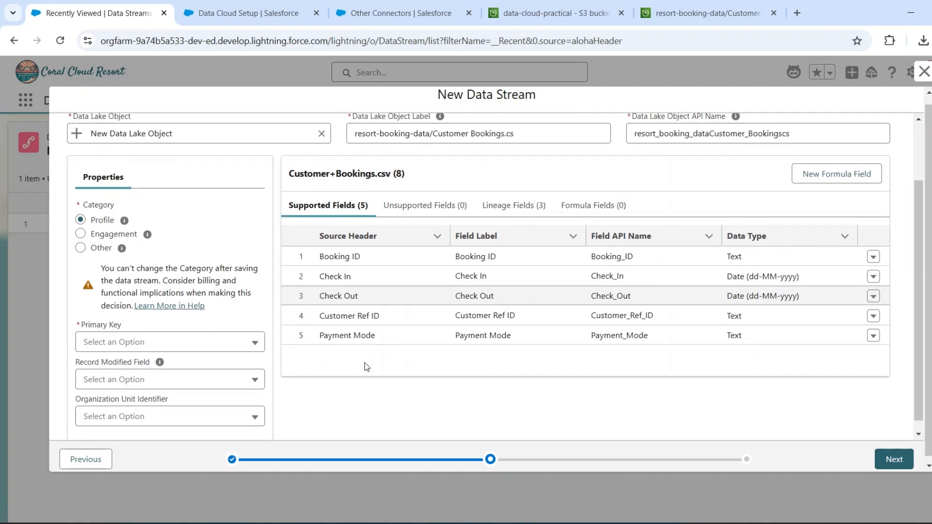
{"action": "scroll", "coordinate": [365, 363], "scroll_direction": "up", "scroll_amount": 1}
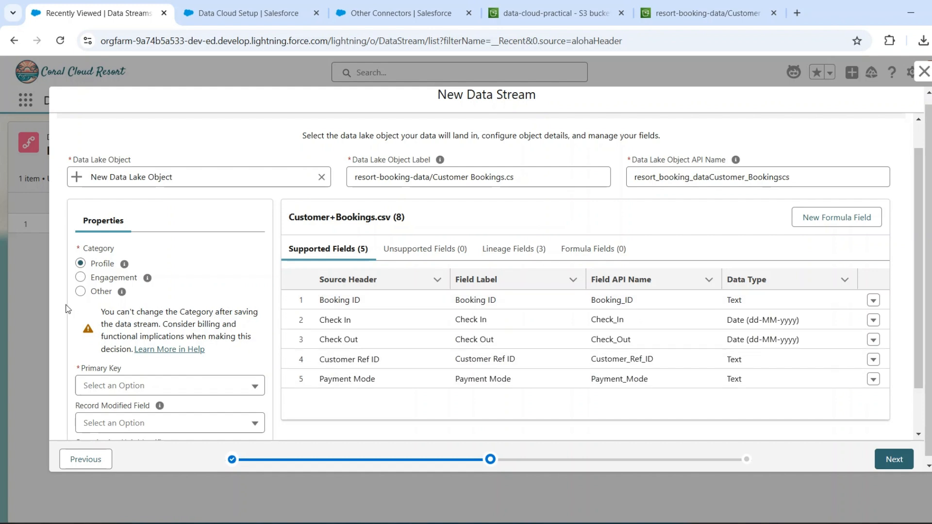
{"action": "left_click", "coordinate": [81, 292]}
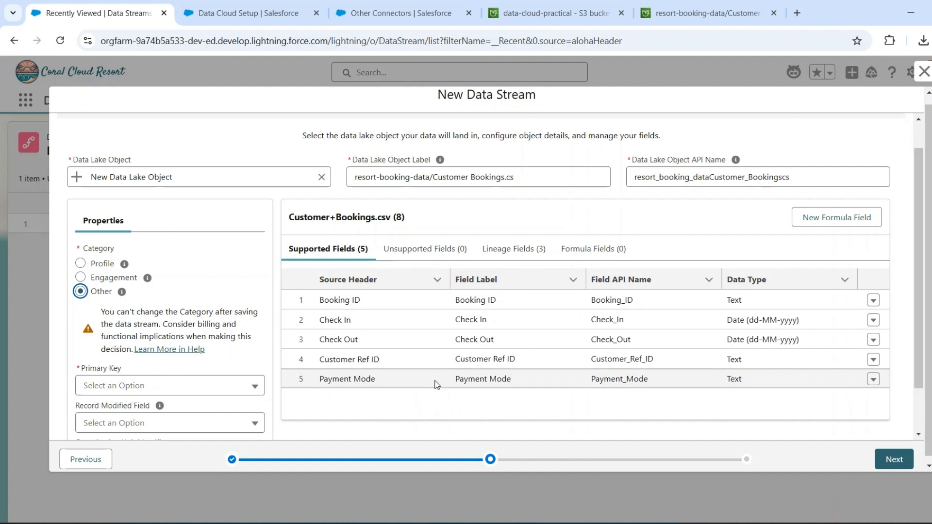
{"action": "left_click", "coordinate": [134, 387]}
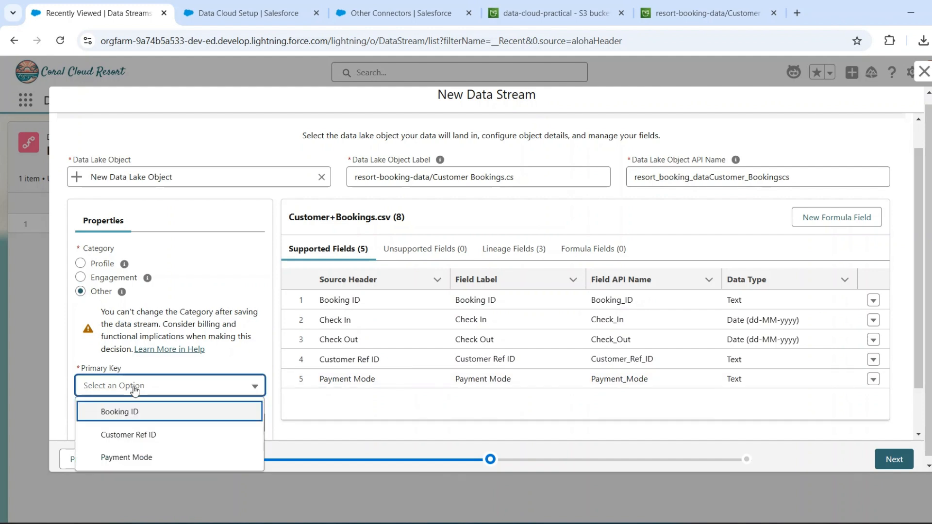
{"action": "left_click", "coordinate": [147, 413]}
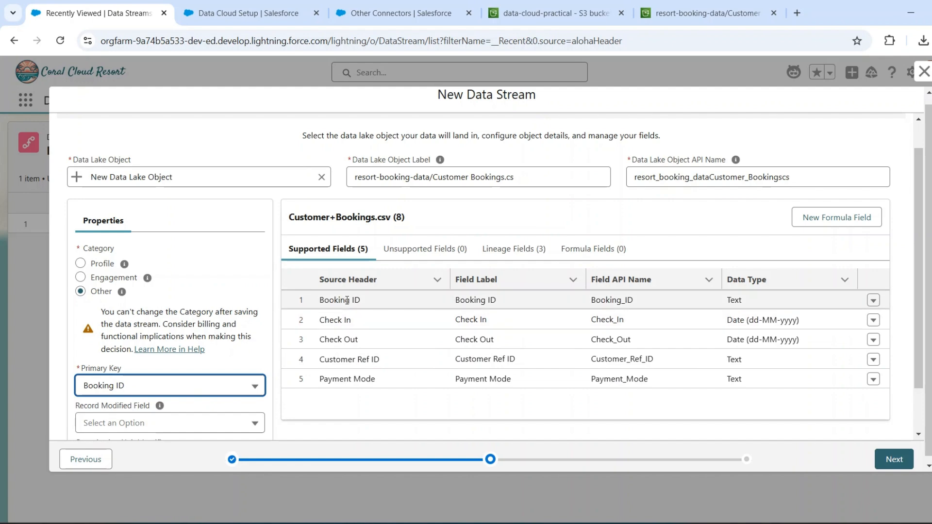
- Switch to the Customer Bookings file in Excel and compare its Booking ID values with the repeated Customer Ref ID values
{"action": "mouse_move", "coordinate": [655, 512]}
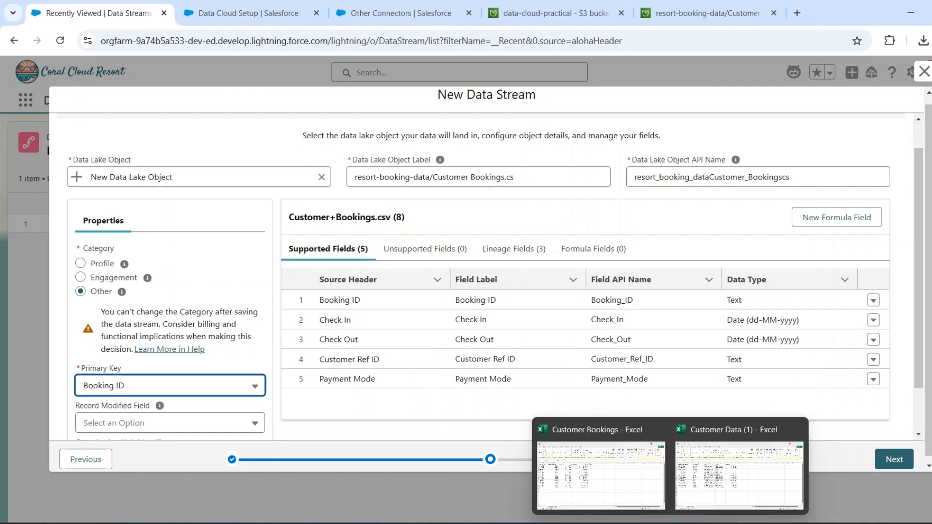
{"action": "left_click", "coordinate": [615, 475]}
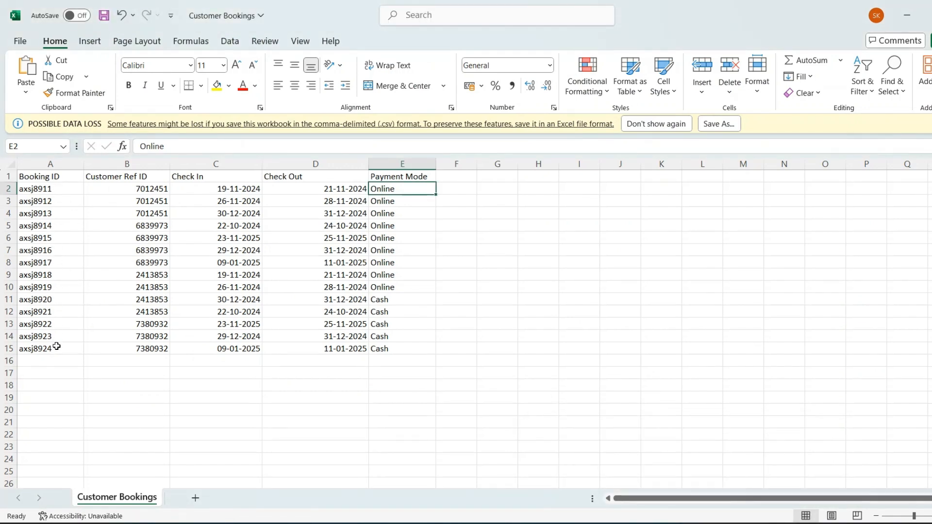
{"action": "left_click", "coordinate": [146, 191]}
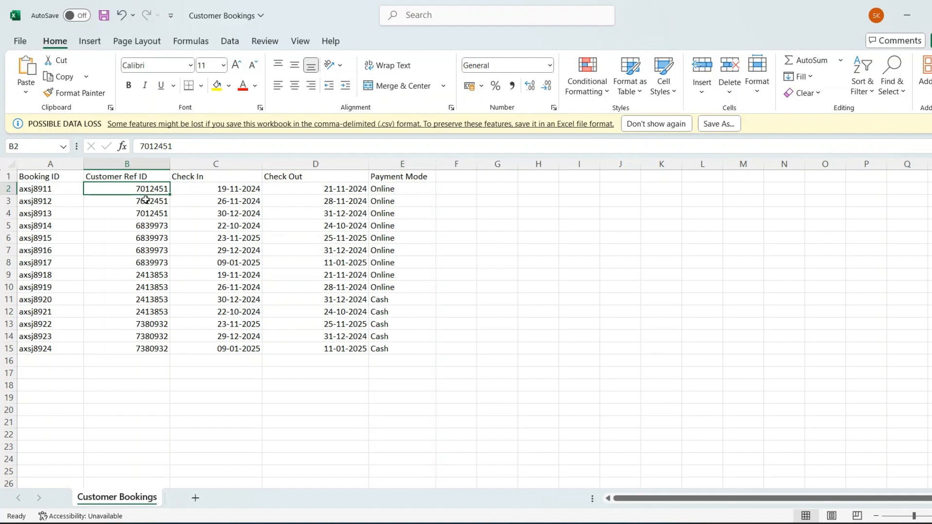
{"action": "left_click", "coordinate": [150, 215]}
{"action": "left_click", "coordinate": [153, 192]}
{"action": "left_click", "coordinate": [159, 214]}
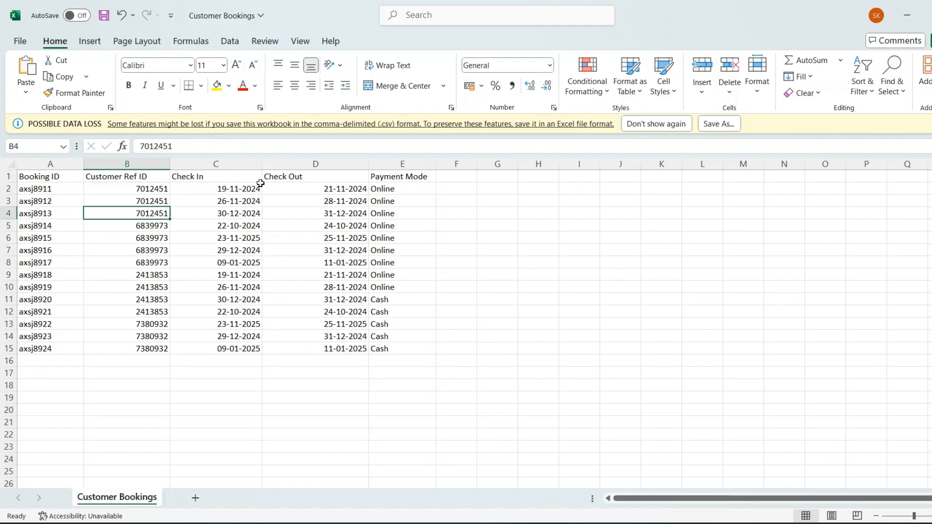
- Check the Booking ID values of the first three booking rows against their shared Customer Ref ID
{"action": "left_click", "coordinate": [70, 189]}
{"action": "left_click", "coordinate": [66, 205]}
{"action": "left_click", "coordinate": [67, 215]}
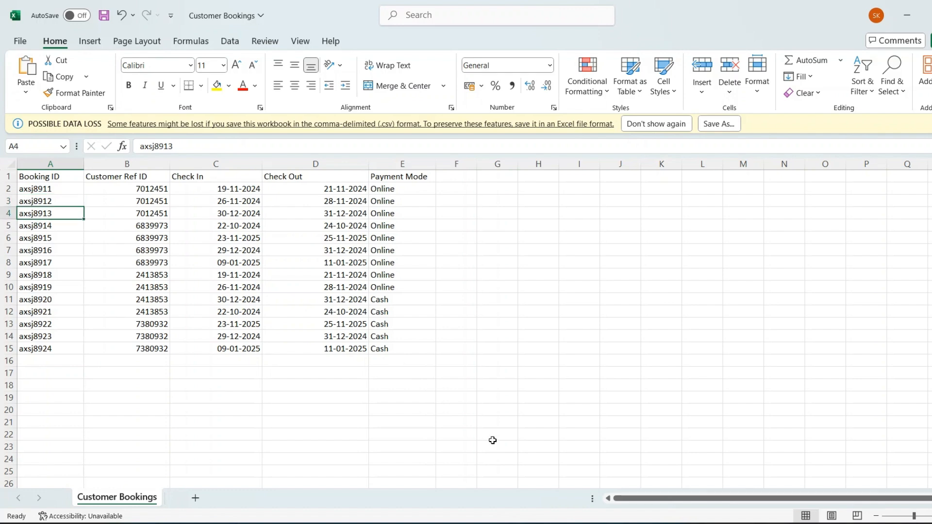
- Return to Data Cloud, review the bookings object's supported fields and proceed to the data stream's deployment settings
{"action": "key", "text": "alt+Tab"}
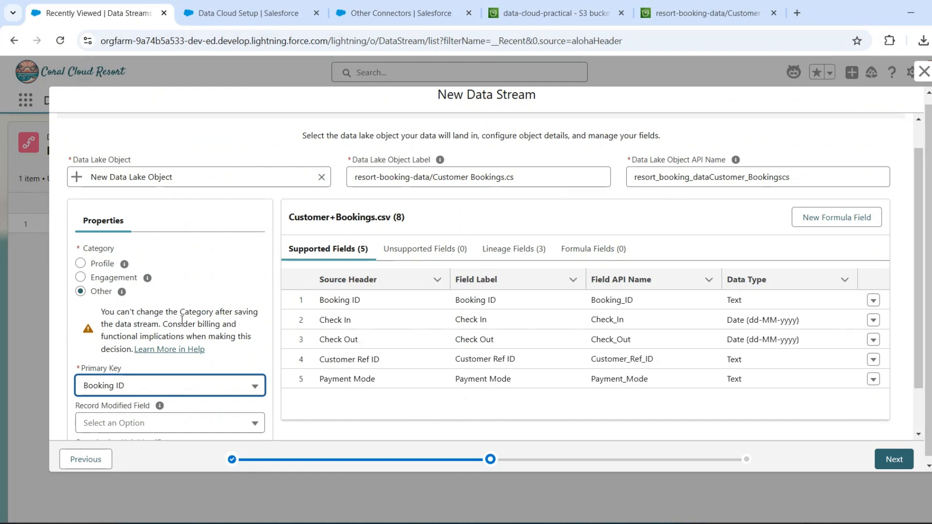
{"action": "scroll", "coordinate": [345, 339], "scroll_direction": "down", "scroll_amount": 1}
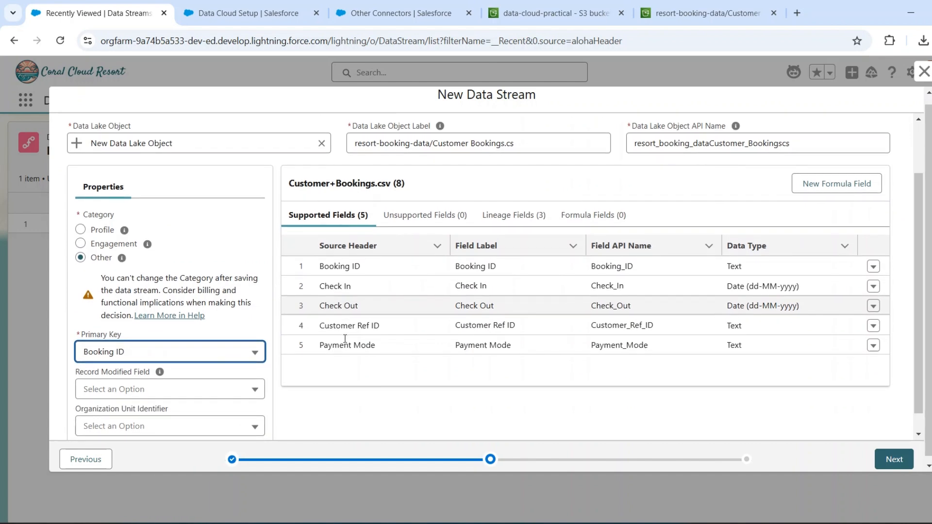
{"action": "scroll", "coordinate": [344, 339], "scroll_direction": "up", "scroll_amount": 2}
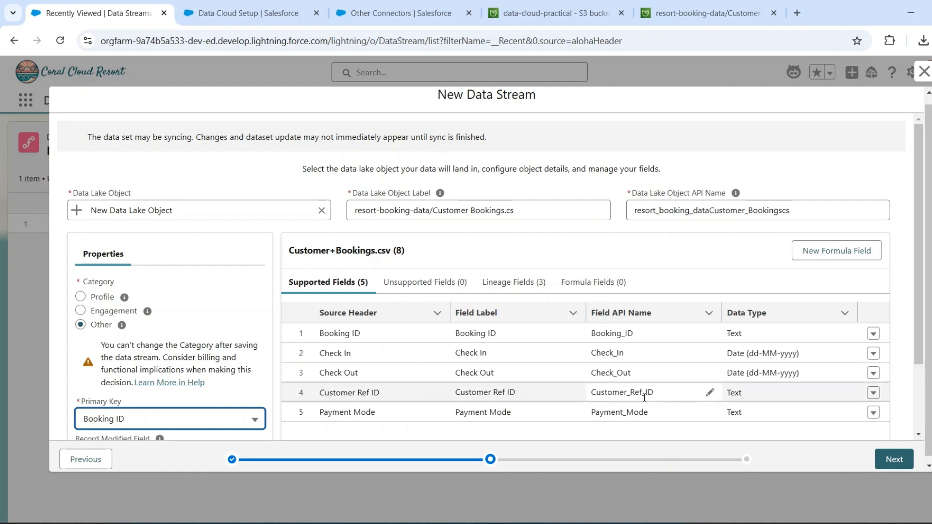
{"action": "left_click", "coordinate": [895, 460]}
- Review the bookings data stream's refresh mode, S3 source, file name and schedule settings
{"action": "scroll", "coordinate": [291, 316], "scroll_direction": "down", "scroll_amount": 3}
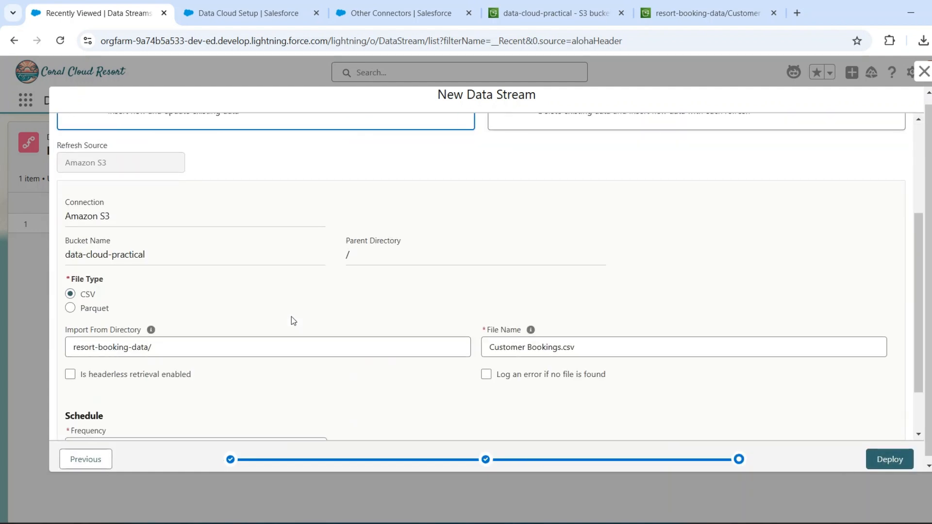
{"action": "scroll", "coordinate": [291, 317], "scroll_direction": "down", "scroll_amount": 1}
{"action": "scroll", "coordinate": [154, 376], "scroll_direction": "down", "scroll_amount": 1}
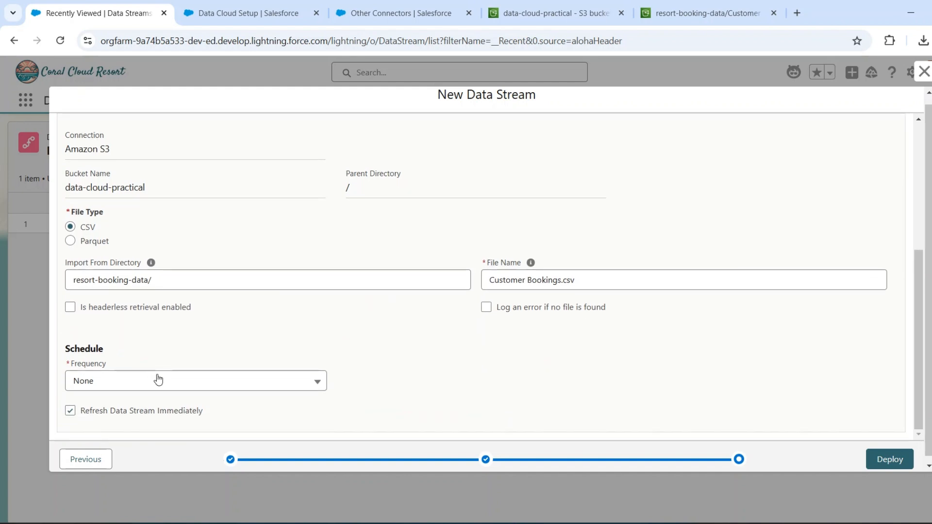
{"action": "scroll", "coordinate": [280, 365], "scroll_direction": "up", "scroll_amount": 2}
{"action": "scroll", "coordinate": [279, 364], "scroll_direction": "down", "scroll_amount": 2}
{"action": "scroll", "coordinate": [481, 381], "scroll_direction": "up", "scroll_amount": 3}
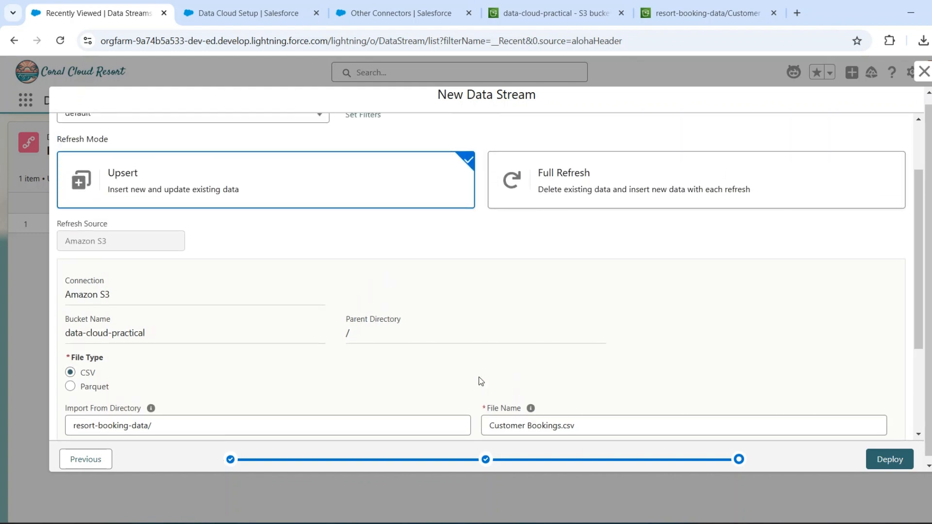
{"action": "scroll", "coordinate": [480, 381], "scroll_direction": "up", "scroll_amount": 2}
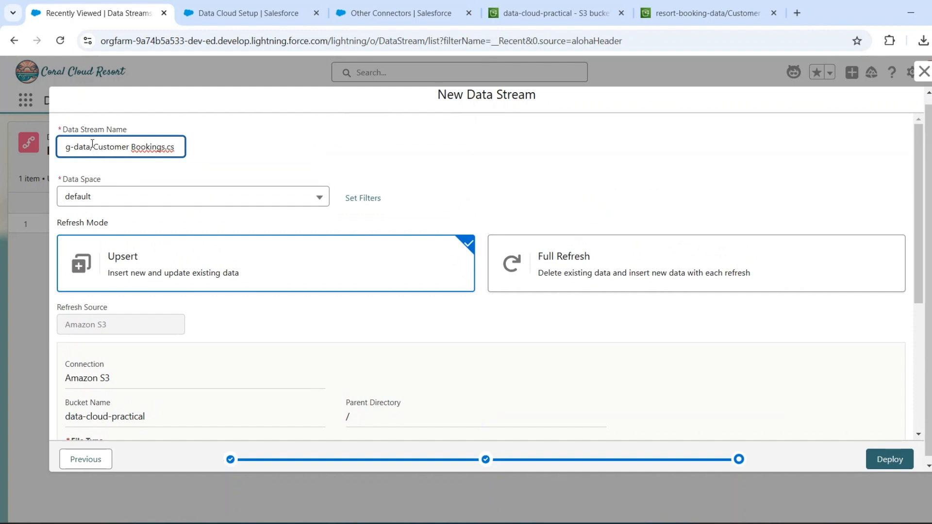
- Shorten the data stream name to Customer Bookings and deploy the data stream
{"action": "left_click_drag", "start_coordinate": [94, 147], "coordinate": [24, 147]}
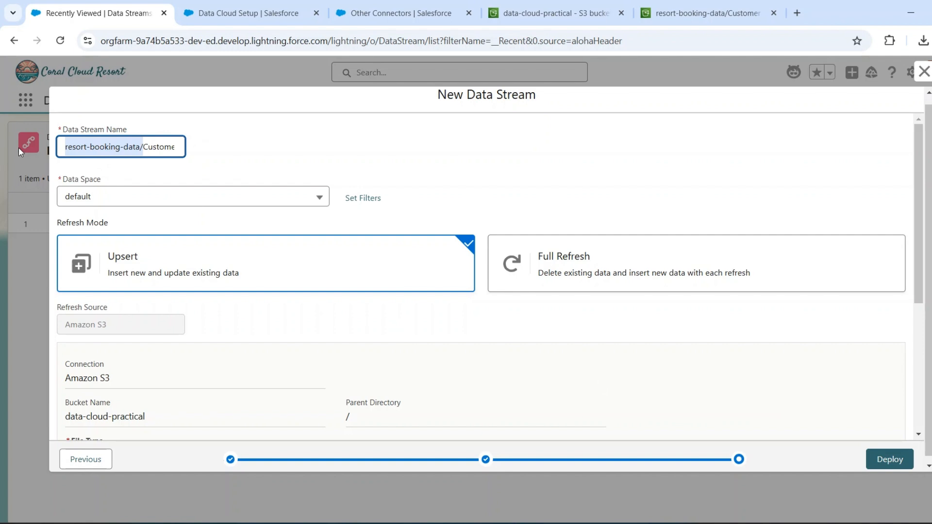
{"action": "key", "text": "BackSpace"}
{"action": "left_click", "coordinate": [160, 147]}
{"action": "key", "text": "BackSpace"}
{"action": "key", "text": "BackSpace"}
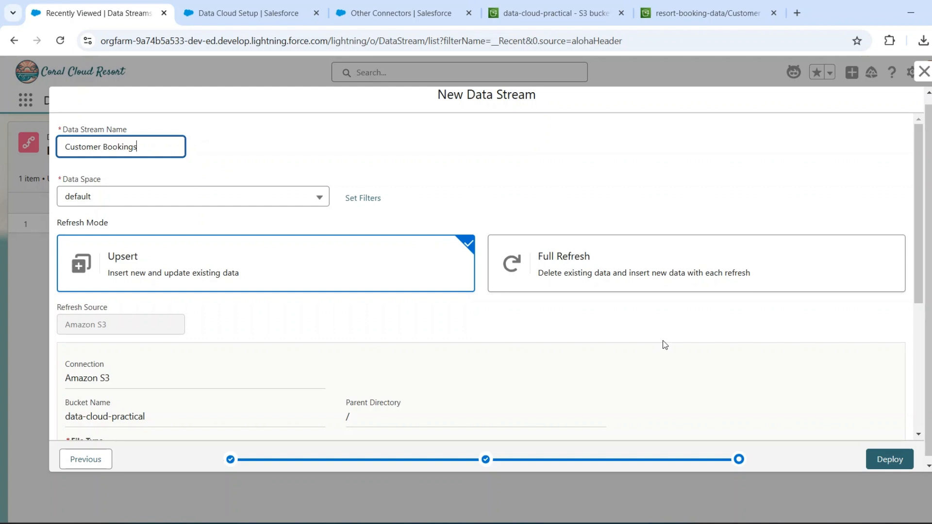
{"action": "left_click", "coordinate": [887, 460]}
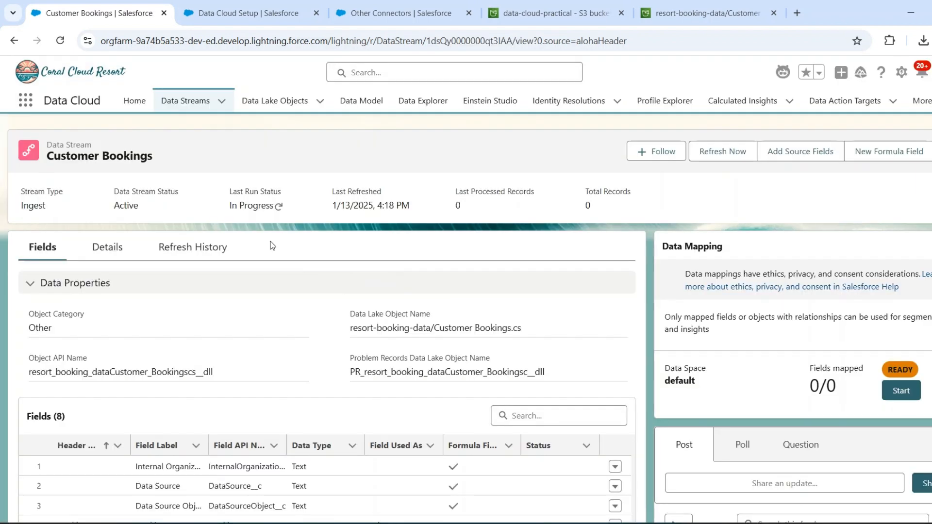
- Update the Customer Bookings stream's last run status until the run finishes, and check its total records
{"action": "left_click", "coordinate": [279, 208]}
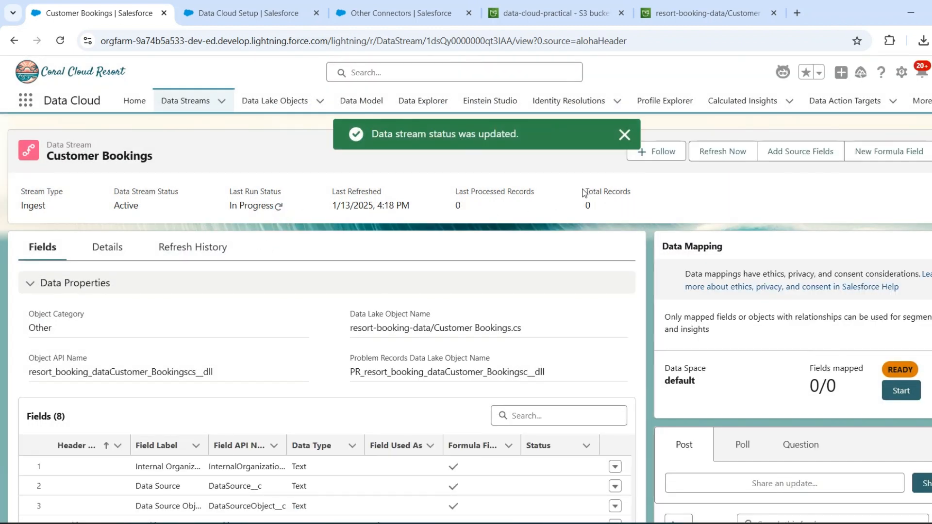
{"action": "left_click_drag", "start_coordinate": [584, 191], "coordinate": [605, 206]}
{"action": "left_click", "coordinate": [610, 212]}
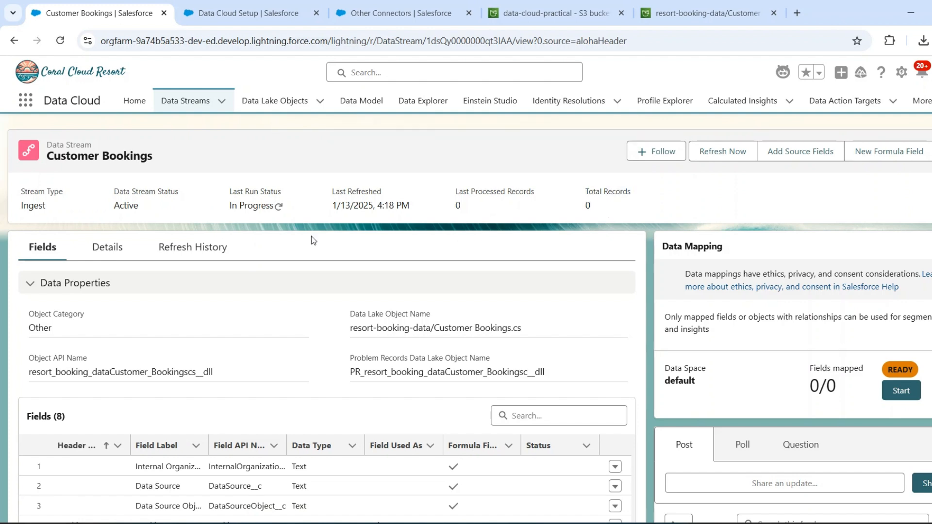
{"action": "left_click", "coordinate": [278, 206]}
{"action": "left_click", "coordinate": [265, 206]}
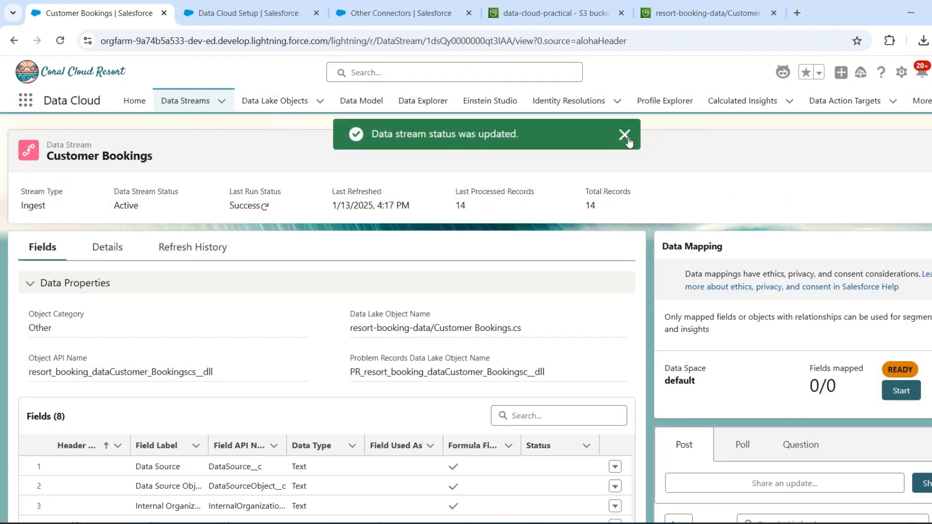
{"action": "left_click", "coordinate": [625, 135]}
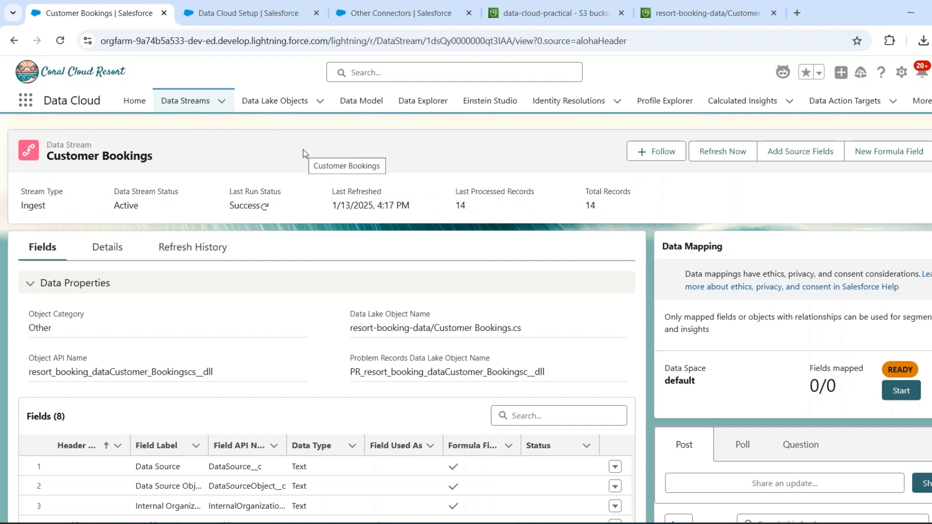
- Check the Data Lake Objects list, and show the records of resort-booking-data/Customer Bookings.cs in Data Explorer
{"action": "left_click", "coordinate": [274, 101]}
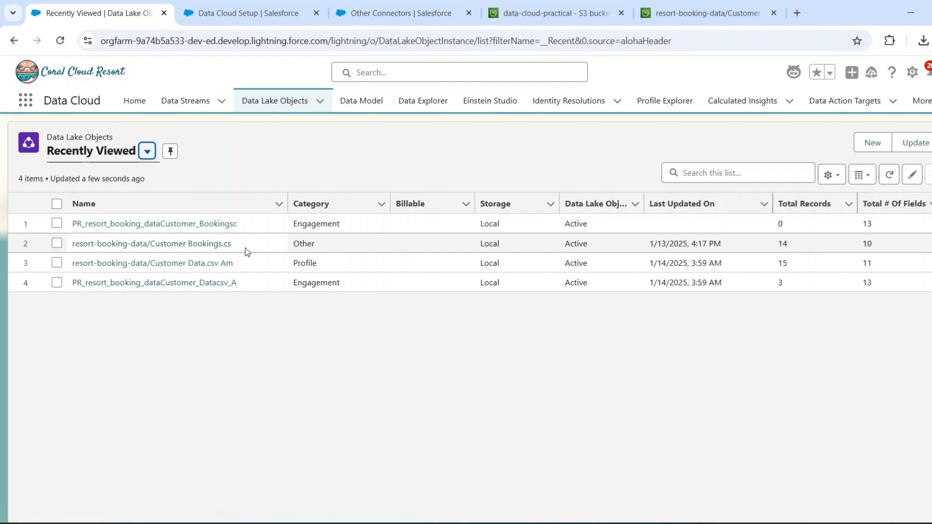
{"action": "left_click", "coordinate": [417, 102]}
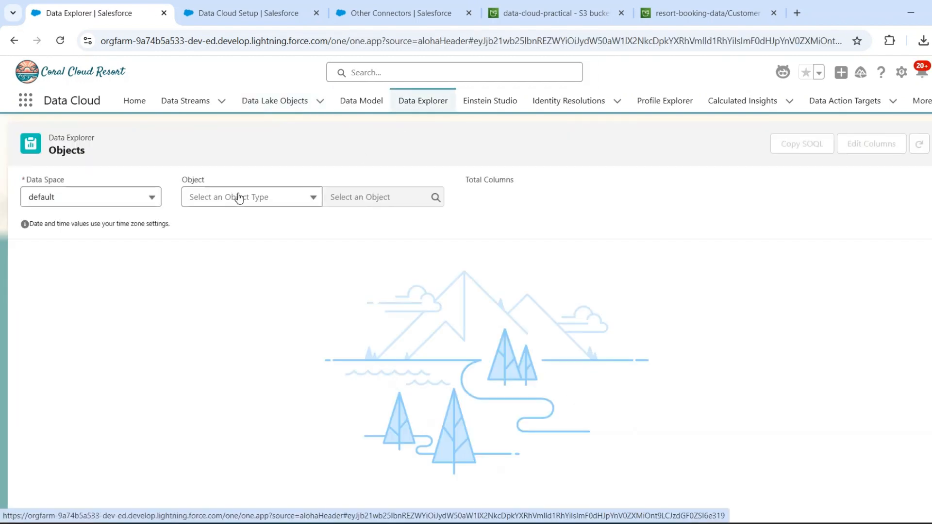
{"action": "left_click", "coordinate": [238, 197]}
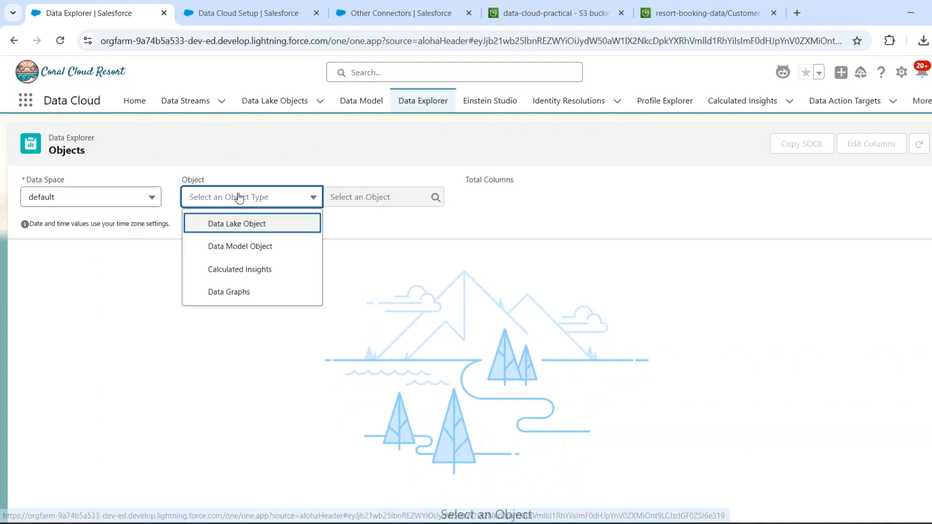
{"action": "left_click", "coordinate": [251, 224]}
{"action": "left_click", "coordinate": [372, 197]}
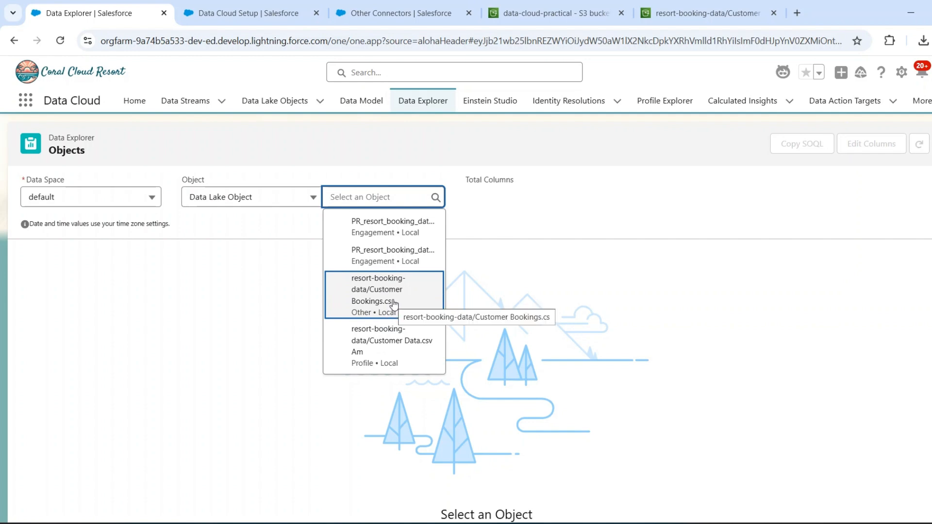
{"action": "left_click", "coordinate": [393, 303]}
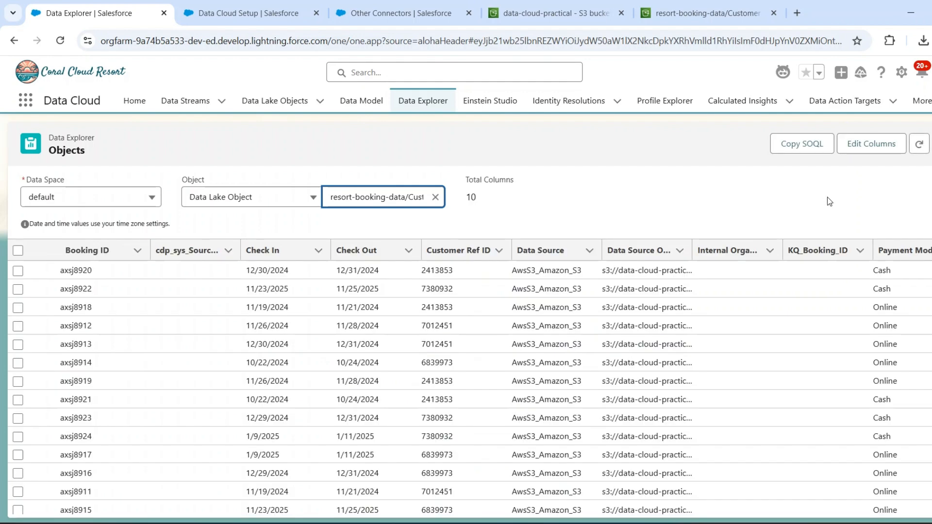
- Remove cdp_sys_SourceVersion, Internal Organization, KQ_Booking_ID and Data Source Object from the displayed columns of the bookings records
{"action": "left_click", "coordinate": [869, 144]}
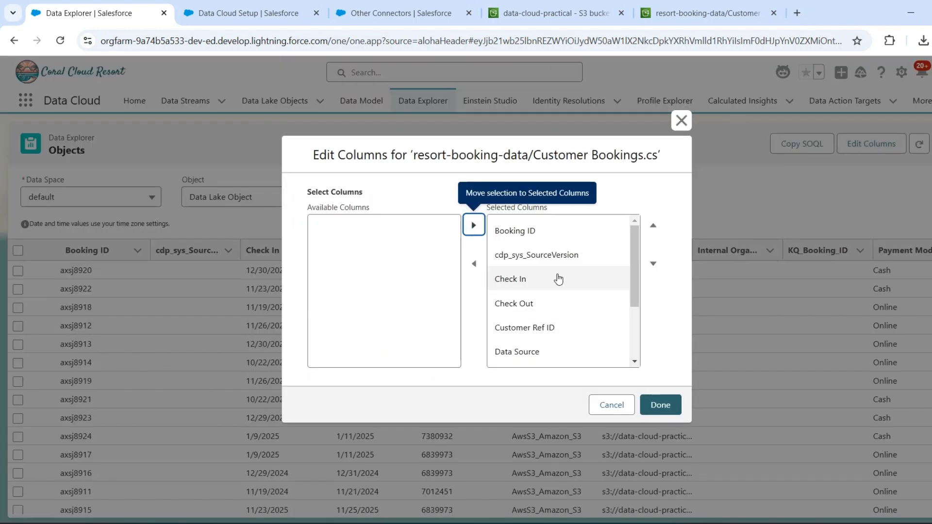
{"action": "left_click", "coordinate": [537, 256]}
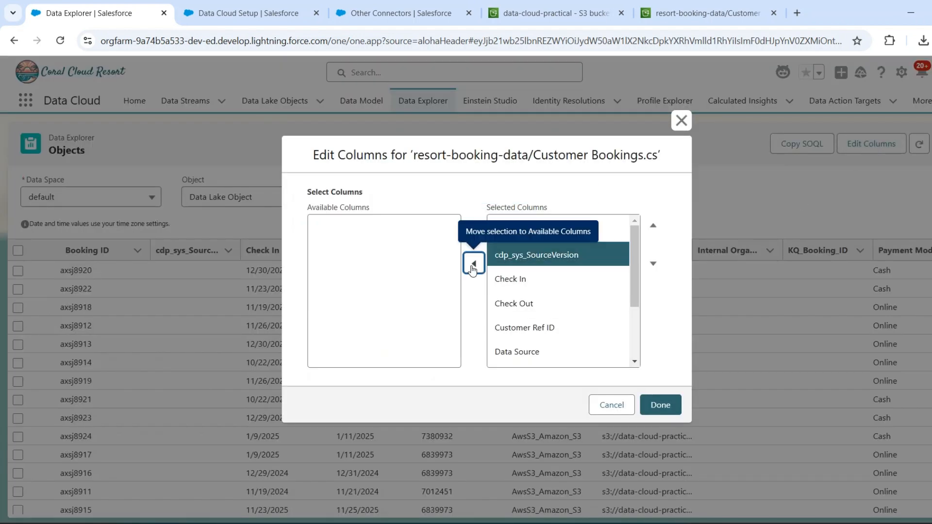
{"action": "left_click", "coordinate": [473, 264]}
{"action": "scroll", "coordinate": [530, 319], "scroll_direction": "down", "scroll_amount": 3}
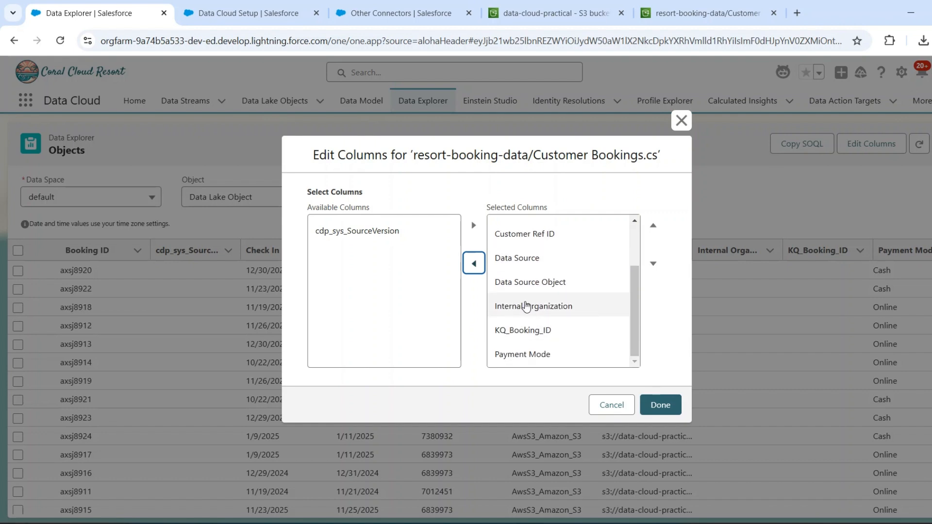
{"action": "left_click", "coordinate": [527, 306]}
{"action": "left_click", "coordinate": [473, 264]}
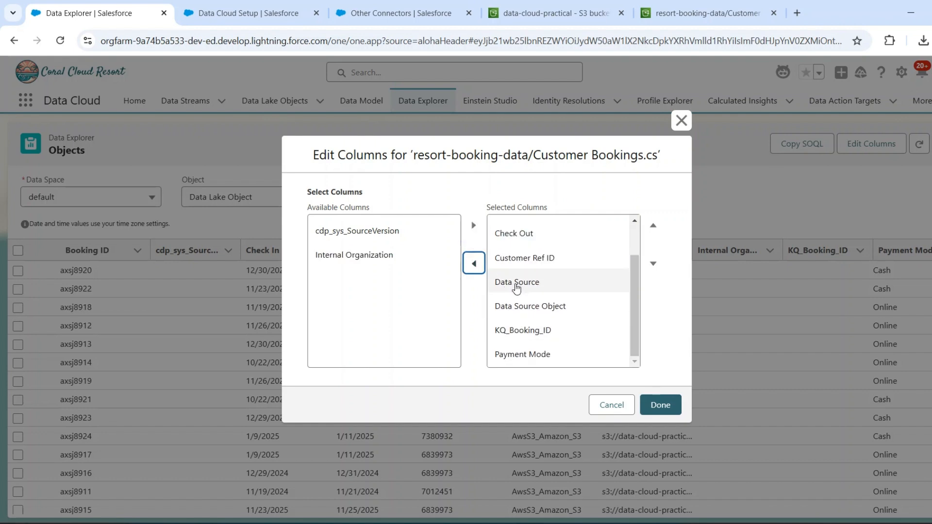
{"action": "scroll", "coordinate": [530, 324], "scroll_direction": "up", "scroll_amount": 1}
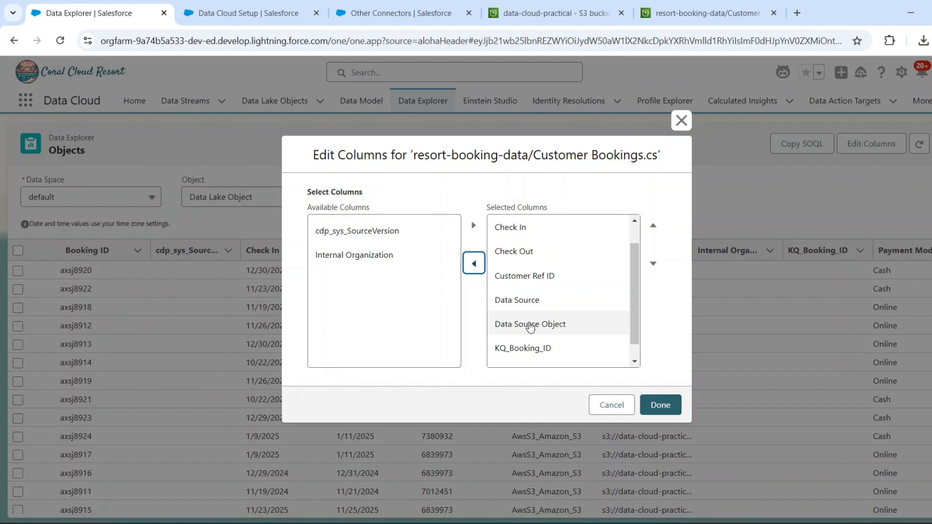
{"action": "scroll", "coordinate": [531, 326], "scroll_direction": "down", "scroll_amount": 1}
{"action": "left_click", "coordinate": [531, 330]}
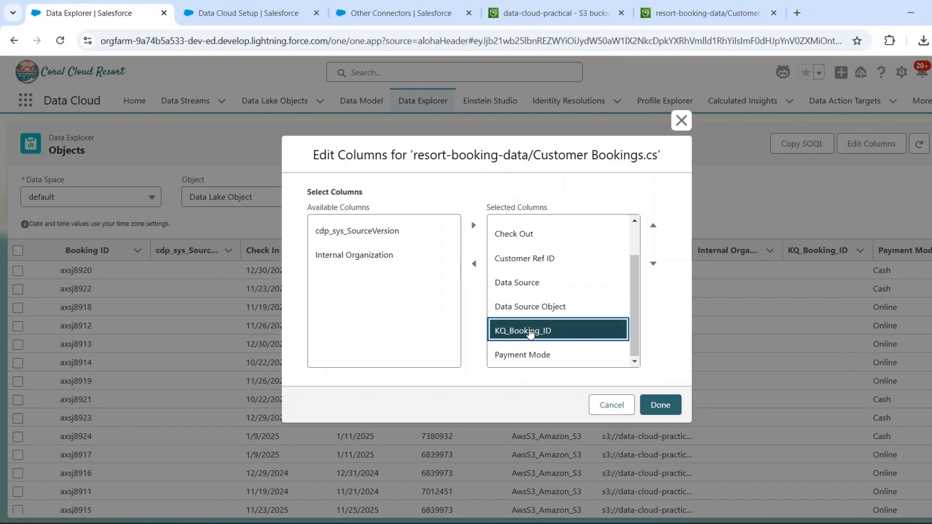
{"action": "left_click", "coordinate": [474, 265]}
{"action": "left_click", "coordinate": [529, 330]}
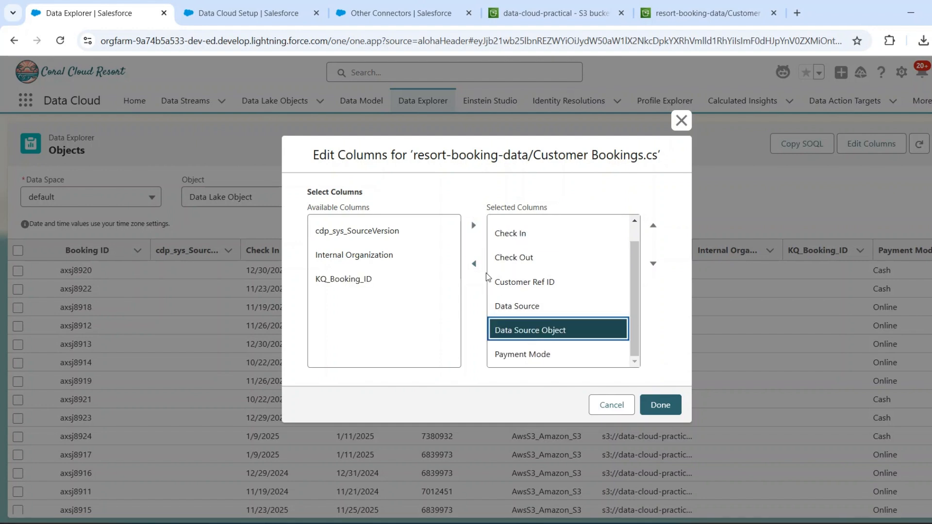
{"action": "left_click", "coordinate": [473, 263]}
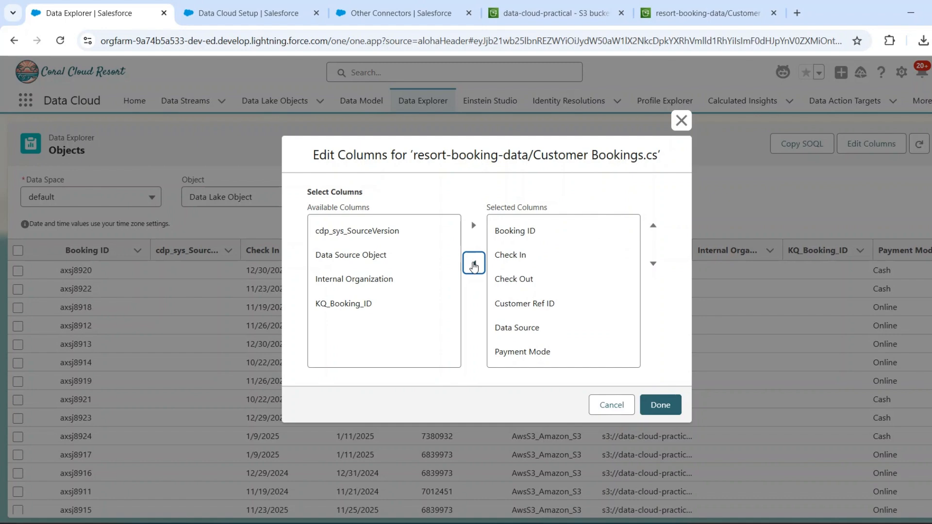
{"action": "left_click", "coordinate": [659, 405]}
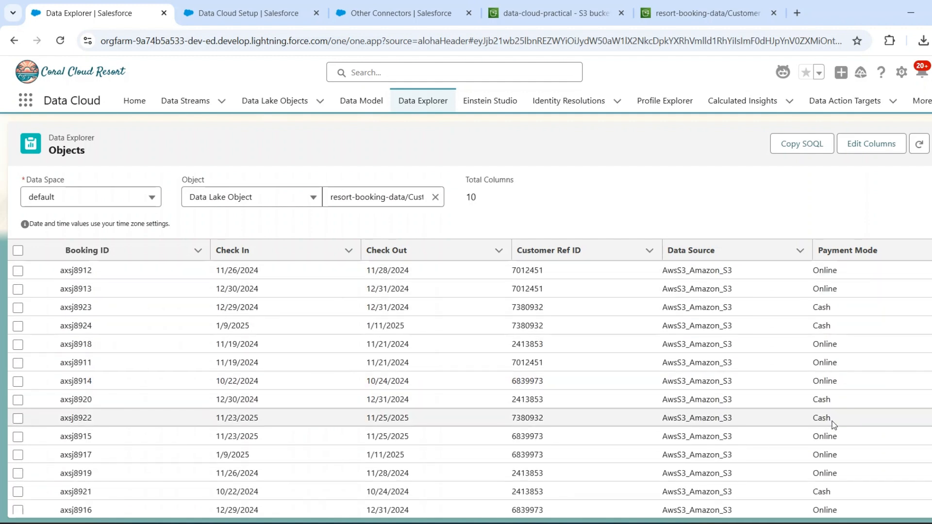
- Compare the ingested booking records in Data Explorer with the rows of the Customer Bookings file in Excel
{"action": "scroll", "coordinate": [834, 425], "scroll_direction": "down", "scroll_amount": 1}
{"action": "mouse_move", "coordinate": [669, 521]}
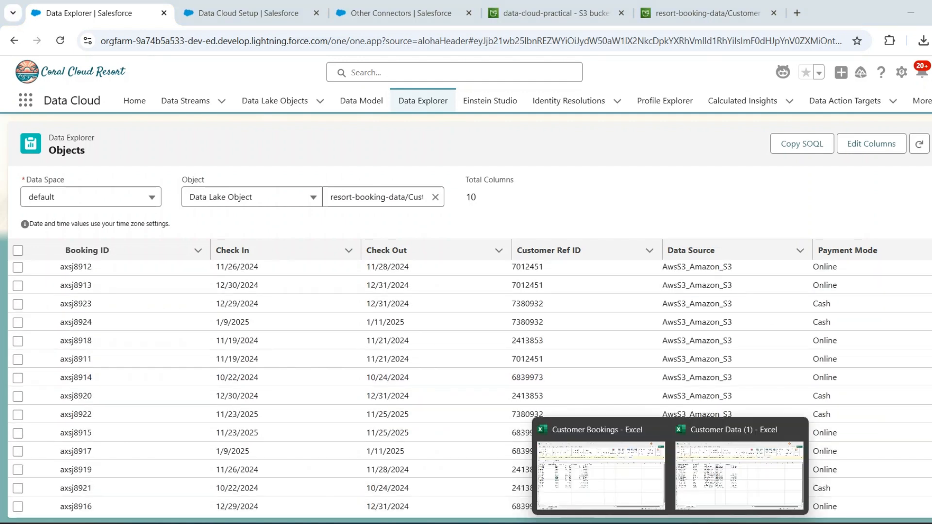
{"action": "left_click", "coordinate": [601, 473]}
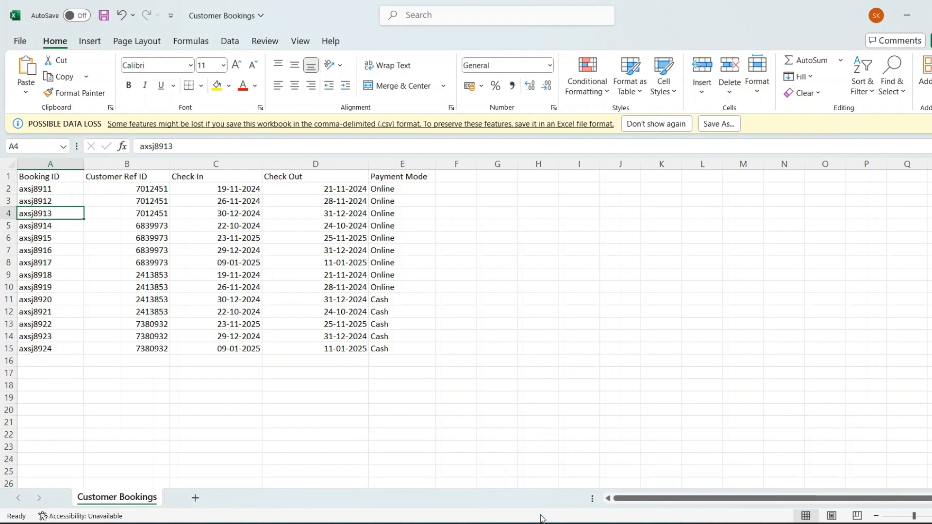
{"action": "mouse_move", "coordinate": [544, 520]}
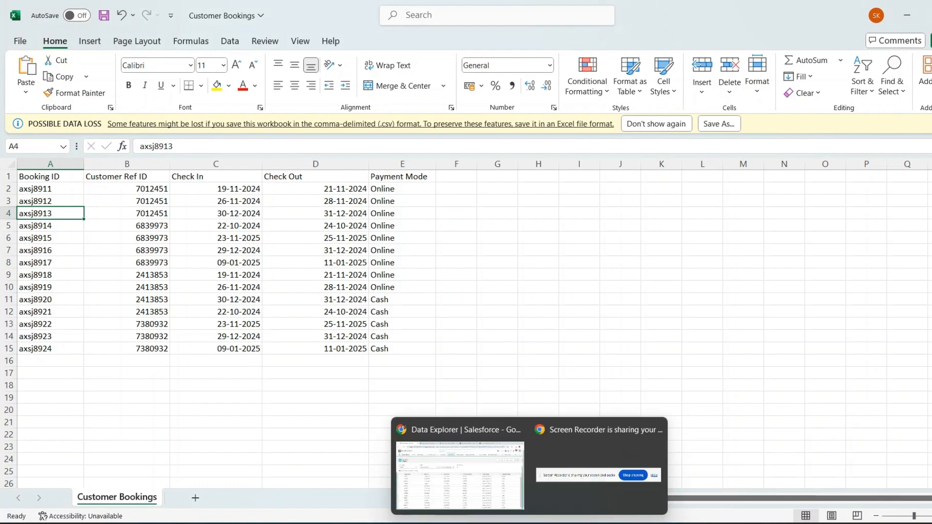
{"action": "left_click", "coordinate": [482, 491]}
{"action": "scroll", "coordinate": [523, 405], "scroll_direction": "down", "scroll_amount": 1}
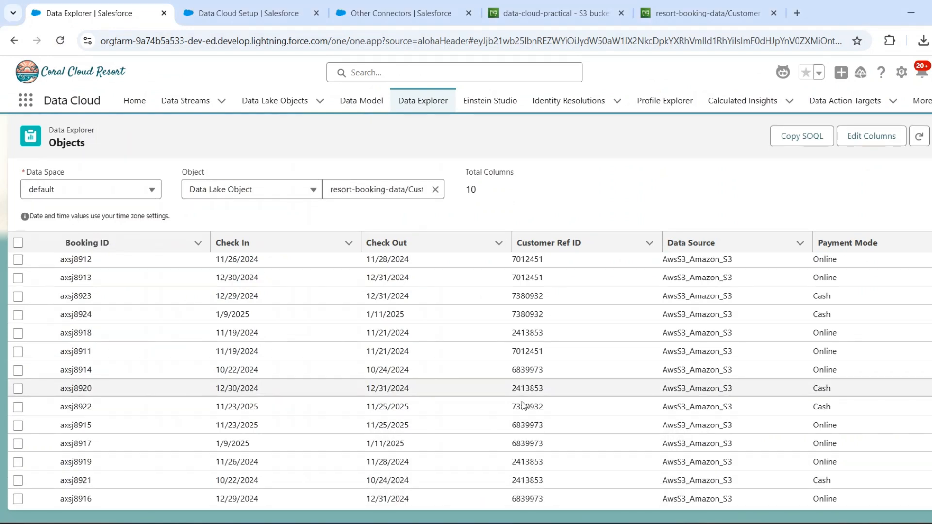
{"action": "scroll", "coordinate": [523, 406], "scroll_direction": "up", "scroll_amount": 1}
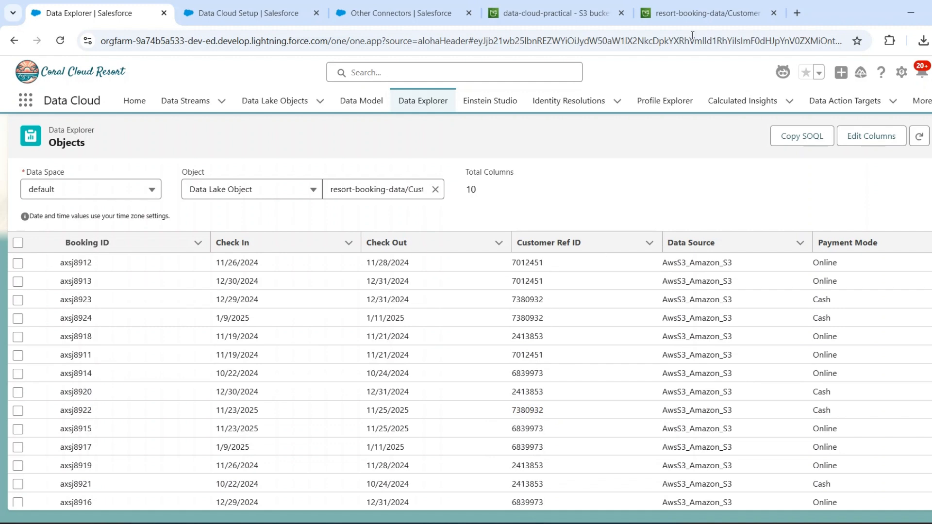
- View the resort-booking-data/ folder's files in Amazon S3, and return to Data Cloud to open the Customer Bookings data stream
{"action": "left_click", "coordinate": [717, 13]}
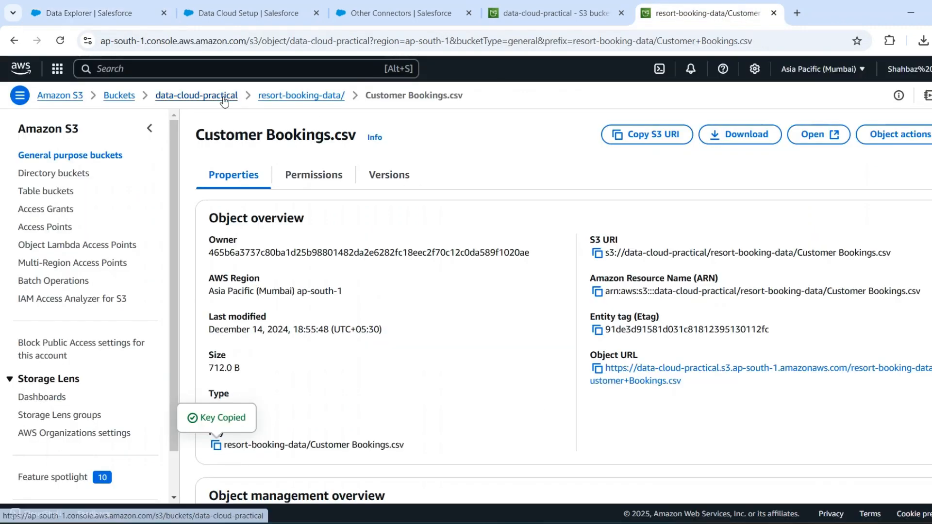
{"action": "left_click", "coordinate": [14, 40]}
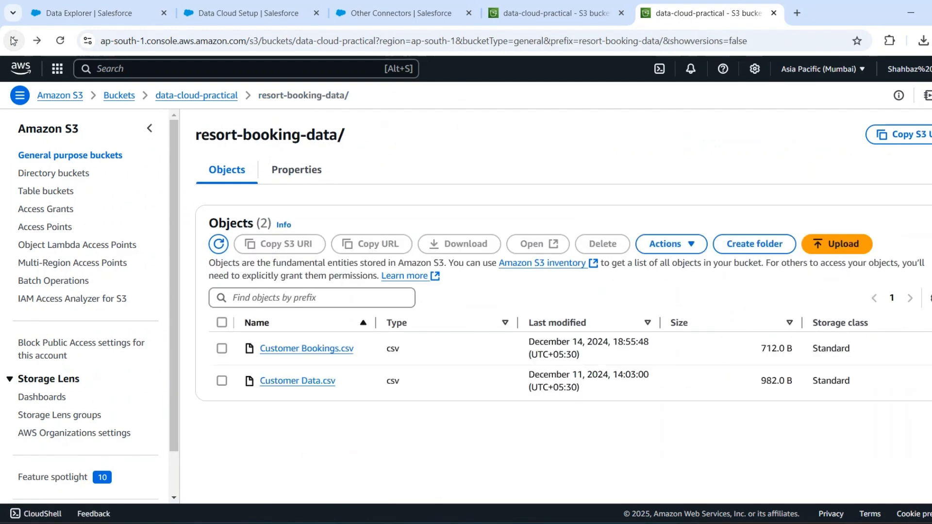
{"action": "left_click", "coordinate": [118, 18]}
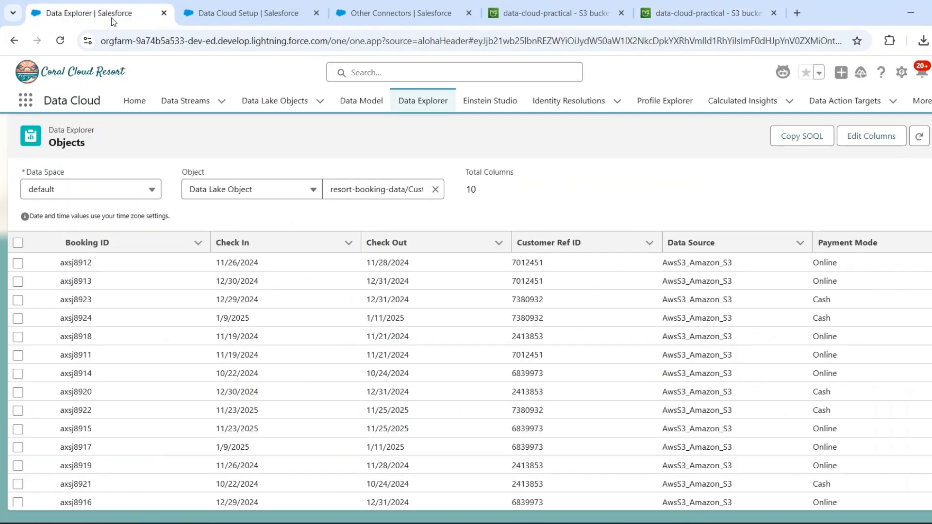
{"action": "left_click", "coordinate": [186, 106]}
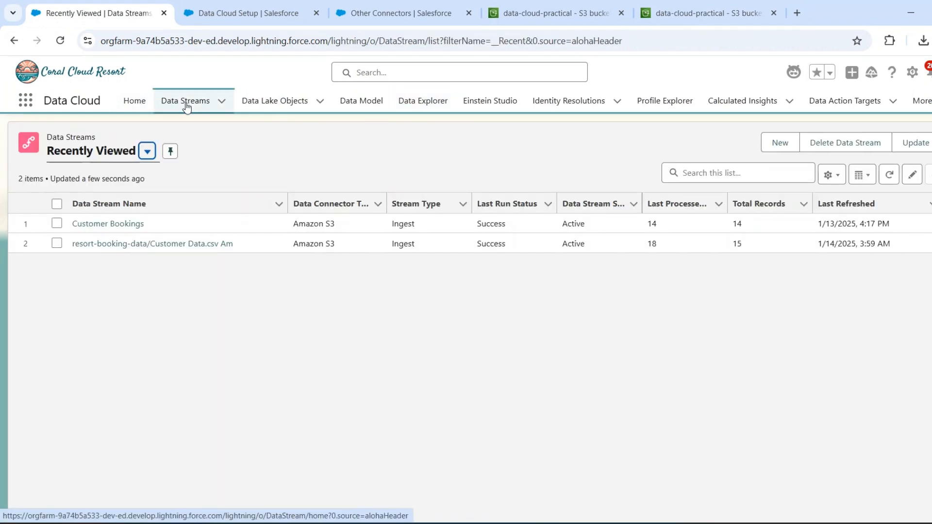
{"action": "left_click", "coordinate": [113, 225]}
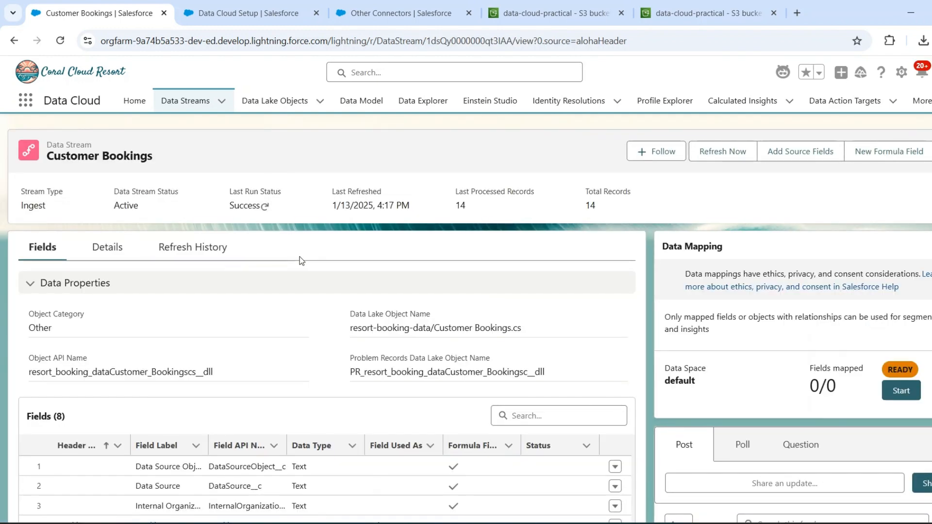